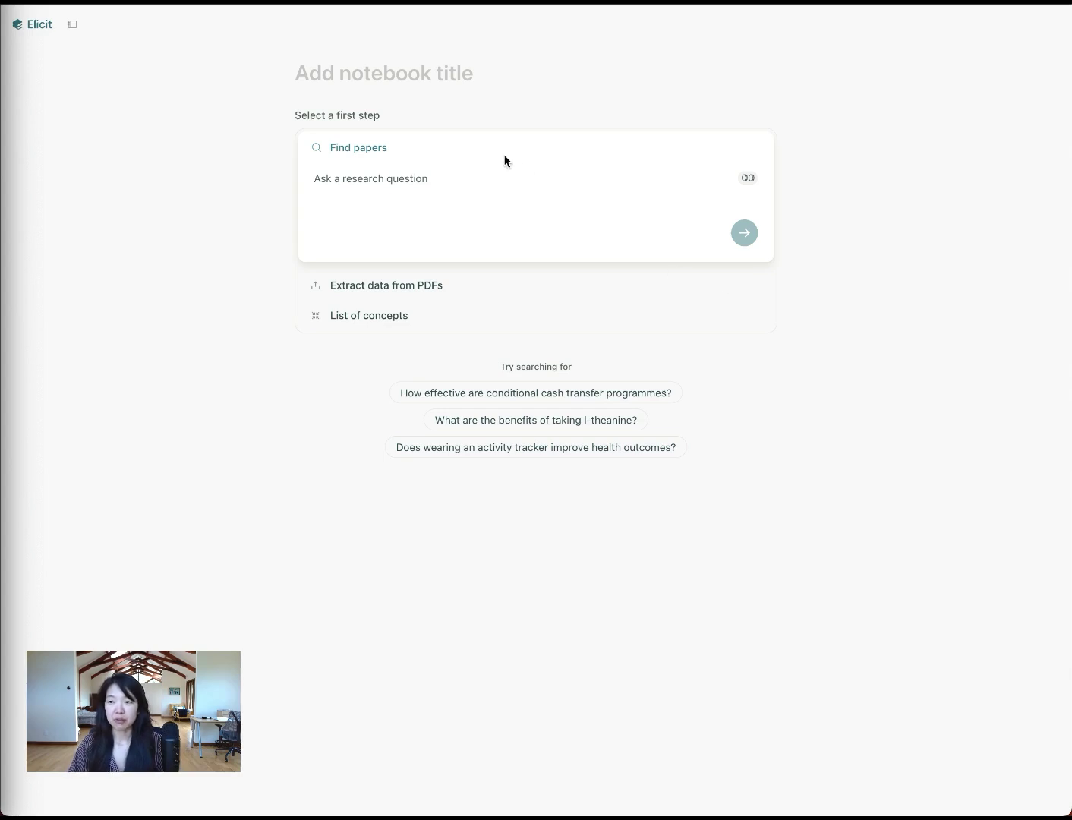
Step: Search Elicit for 'sperm count measures'
{"action": "left_click", "coordinate": [331, 181]}
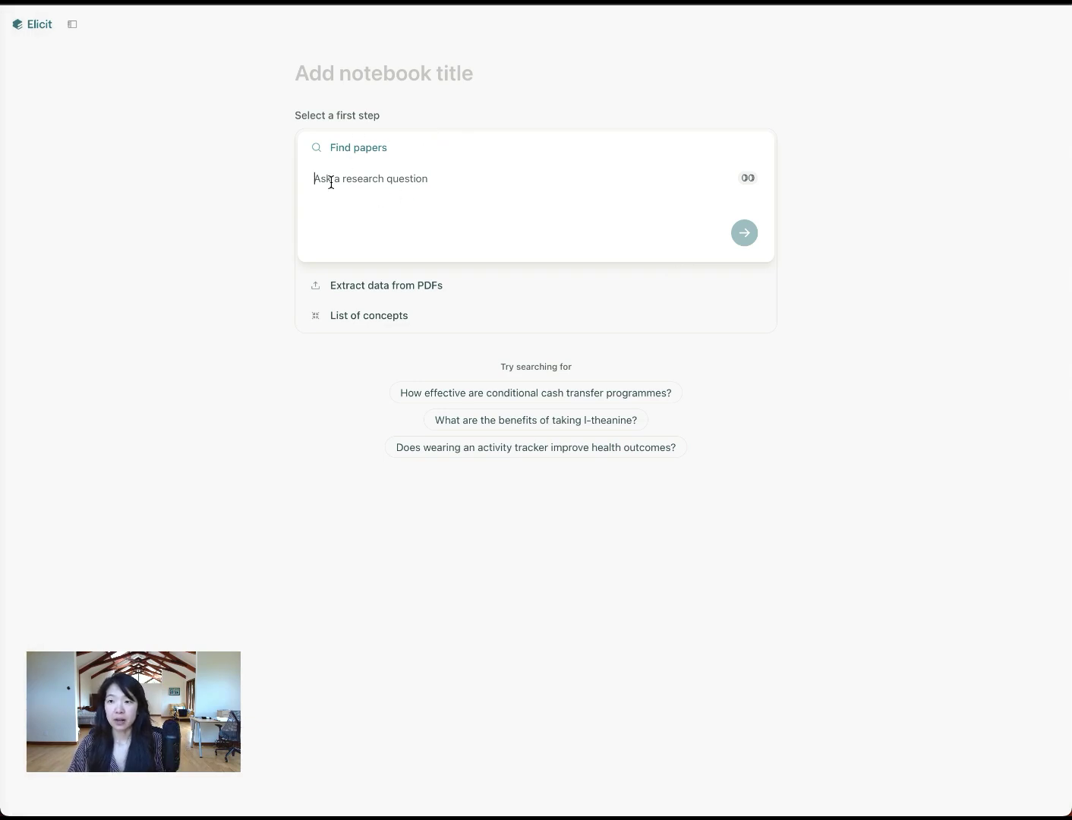
{"action": "type", "text": "sperm count measures"}
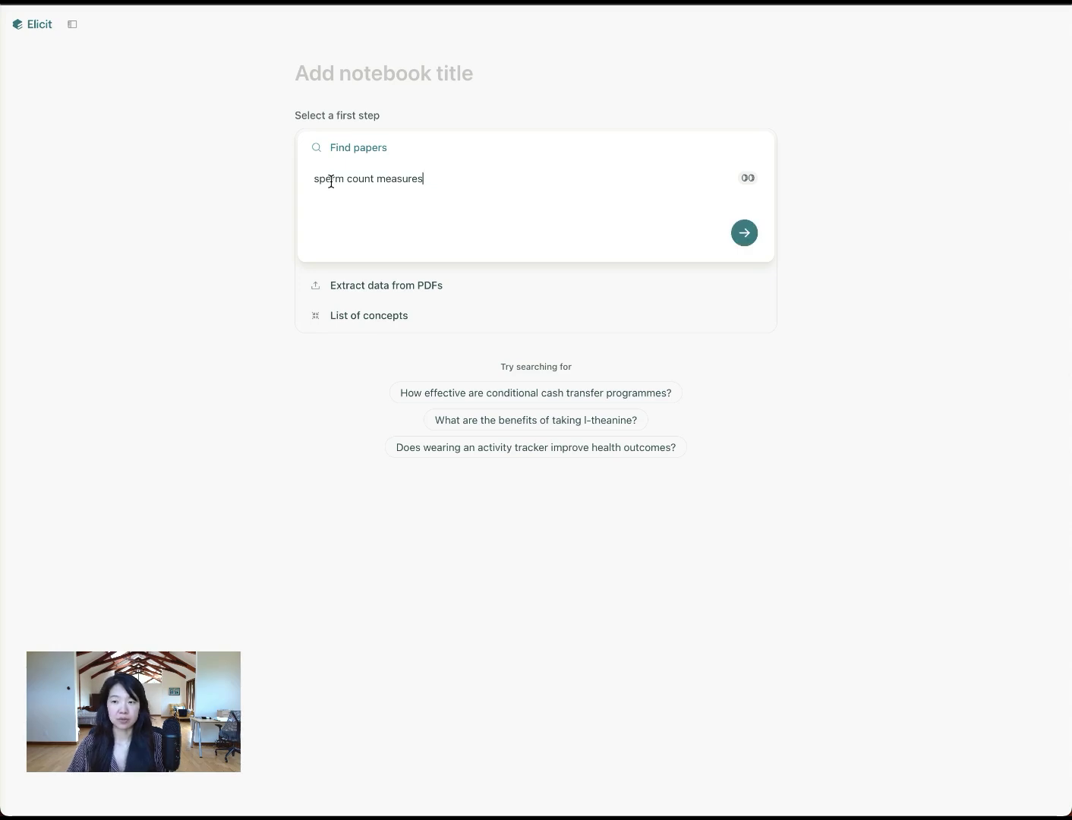
{"action": "key", "text": "Return"}
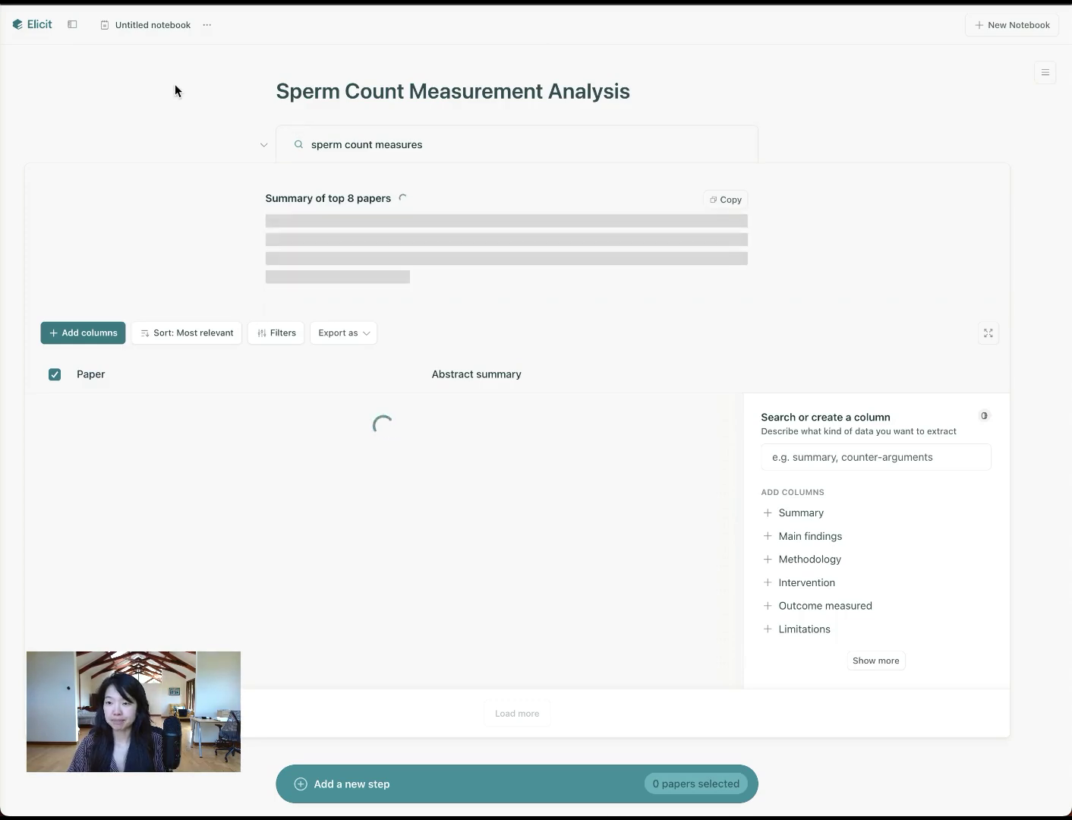
Step: Load two more batches of papers into the results table
{"action": "scroll", "coordinate": [366, 306], "scroll_direction": "down", "scroll_amount": 4}
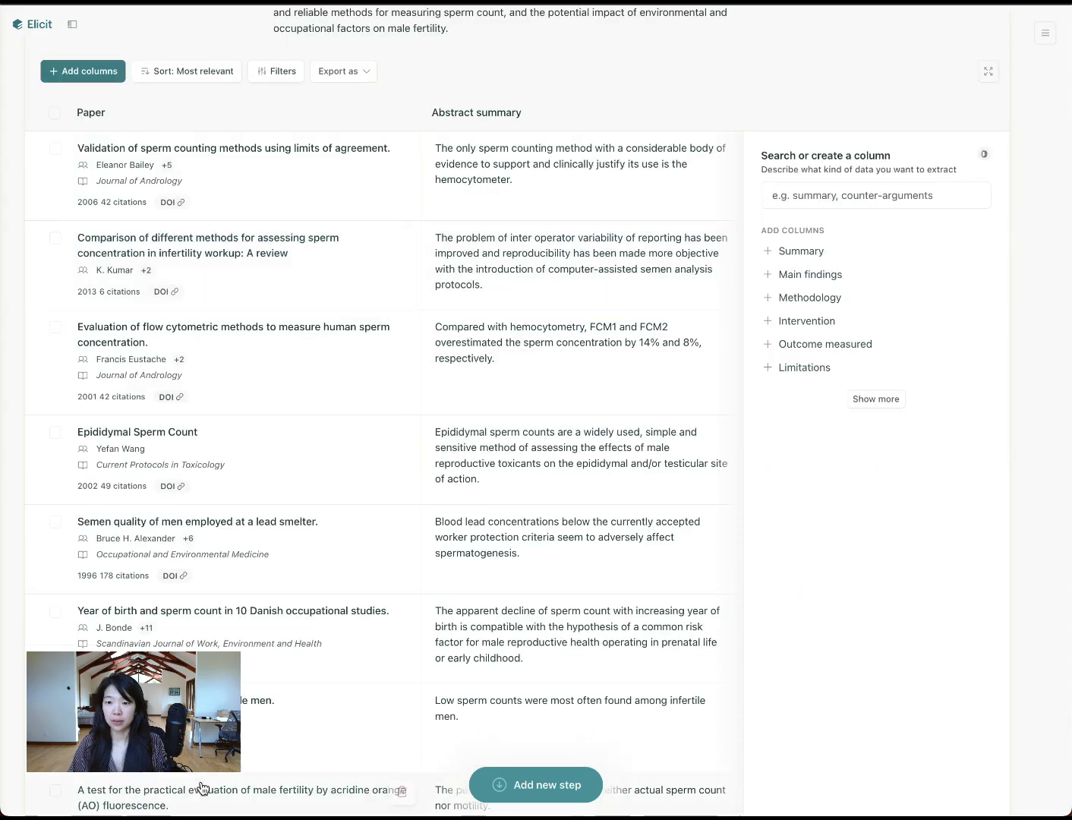
{"action": "scroll", "coordinate": [318, 206], "scroll_direction": "down", "scroll_amount": 4}
{"action": "scroll", "coordinate": [318, 205], "scroll_direction": "down", "scroll_amount": 4}
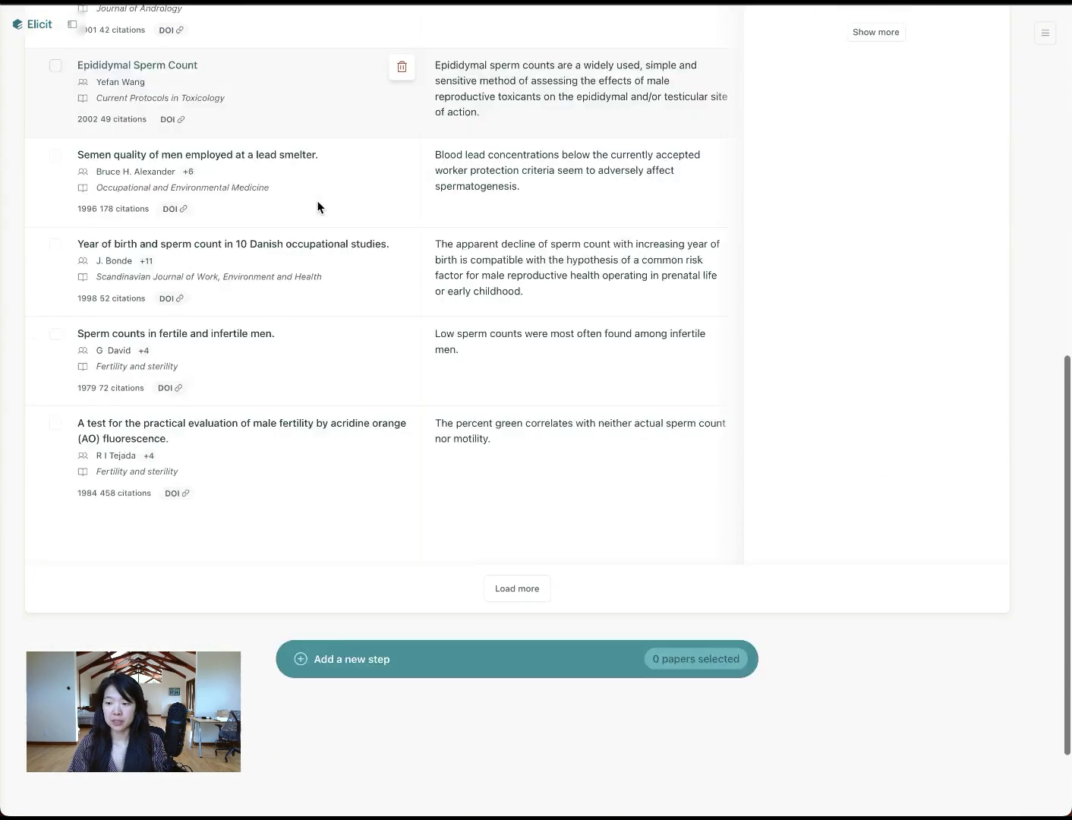
{"action": "left_click", "coordinate": [514, 478]}
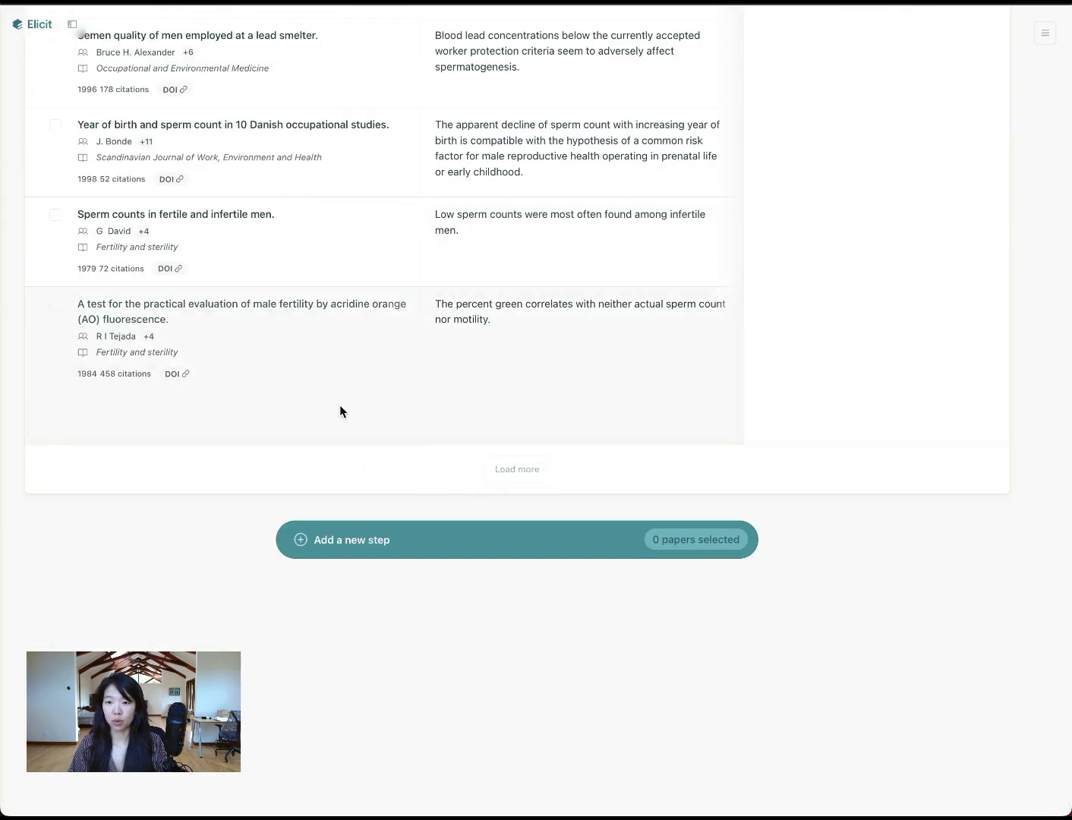
{"action": "scroll", "coordinate": [339, 410], "scroll_direction": "up", "scroll_amount": 5}
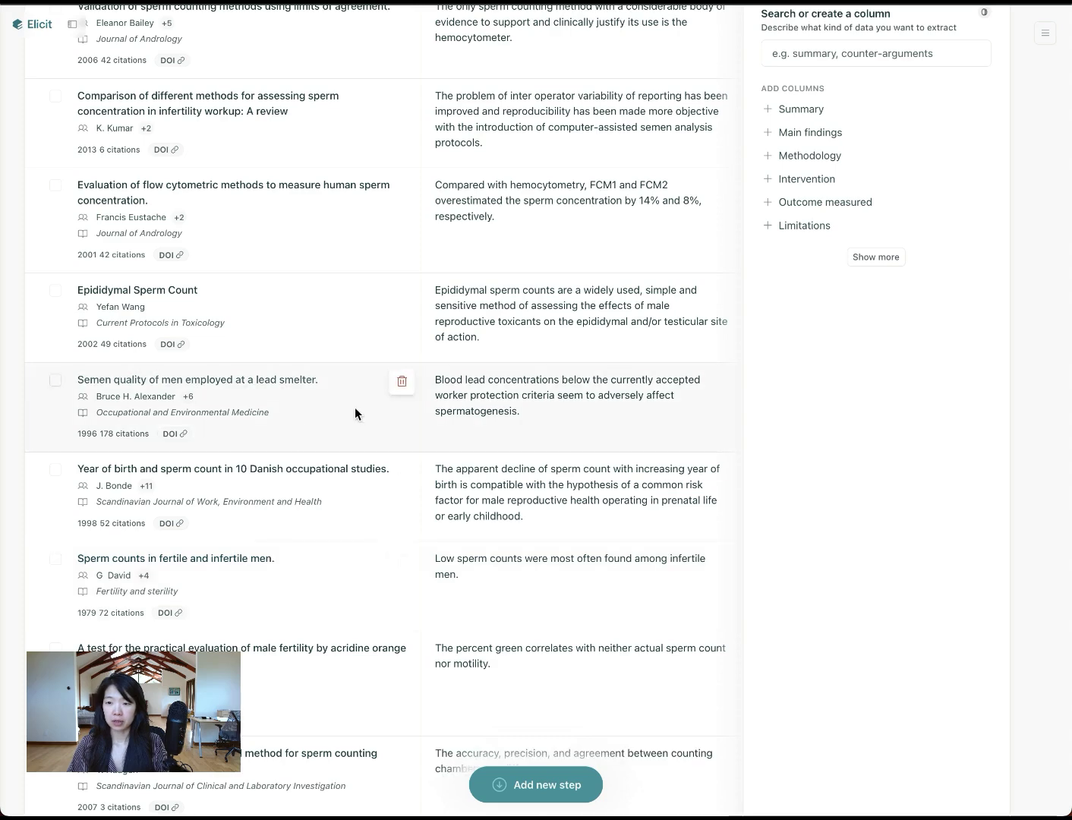
{"action": "scroll", "coordinate": [354, 406], "scroll_direction": "down", "scroll_amount": 3}
{"action": "scroll", "coordinate": [320, 557], "scroll_direction": "down", "scroll_amount": 8}
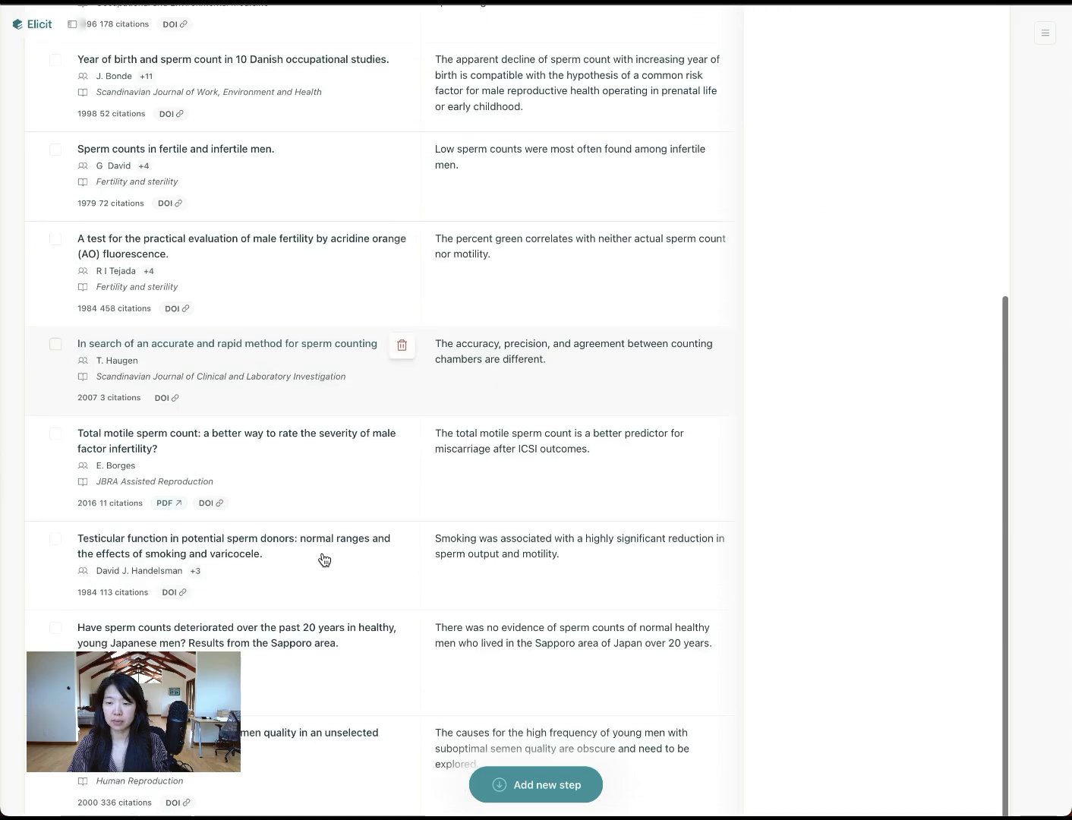
{"action": "scroll", "coordinate": [322, 559], "scroll_direction": "down", "scroll_amount": 3}
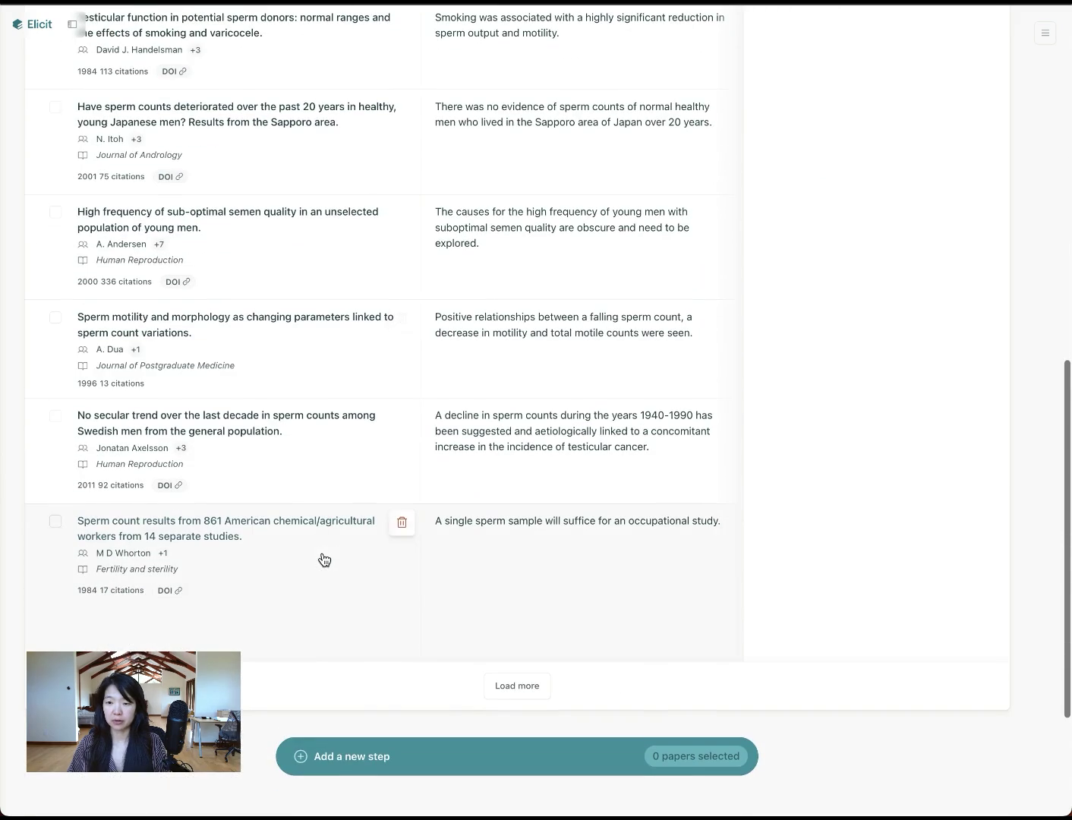
{"action": "left_click", "coordinate": [507, 691]}
{"action": "scroll", "coordinate": [338, 506], "scroll_direction": "down", "scroll_amount": 9}
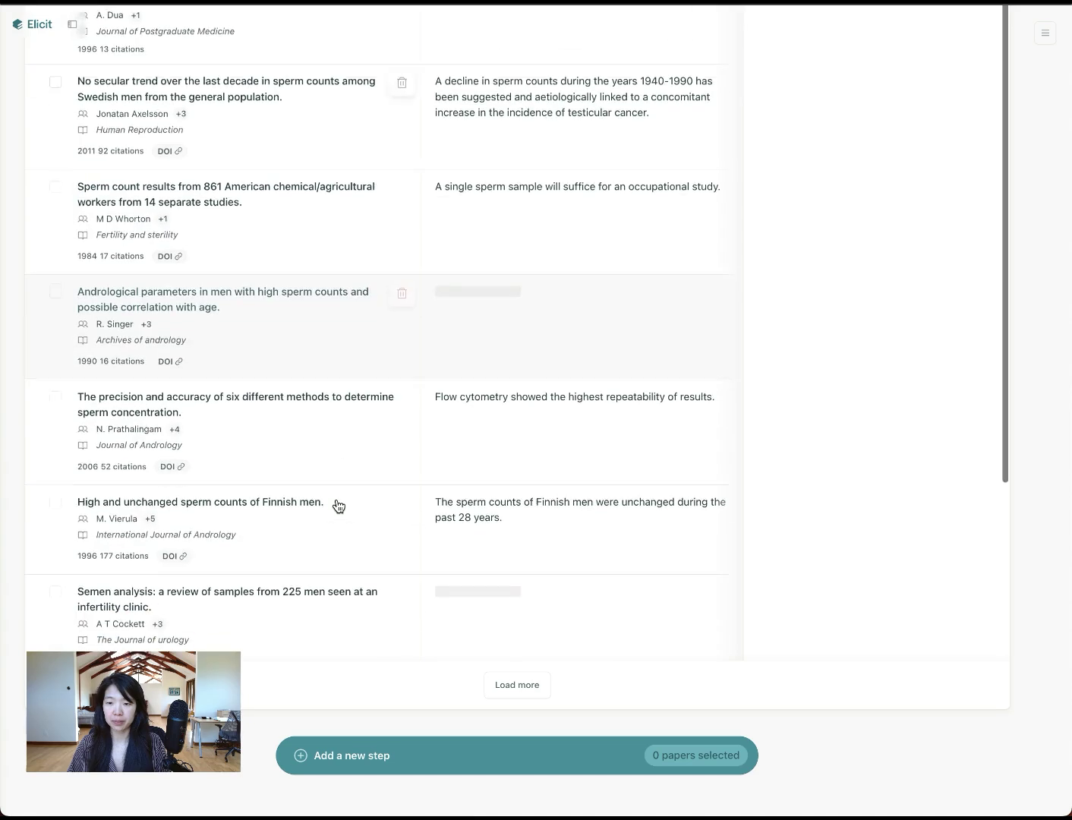
{"action": "scroll", "coordinate": [416, 387], "scroll_direction": "up", "scroll_amount": 18}
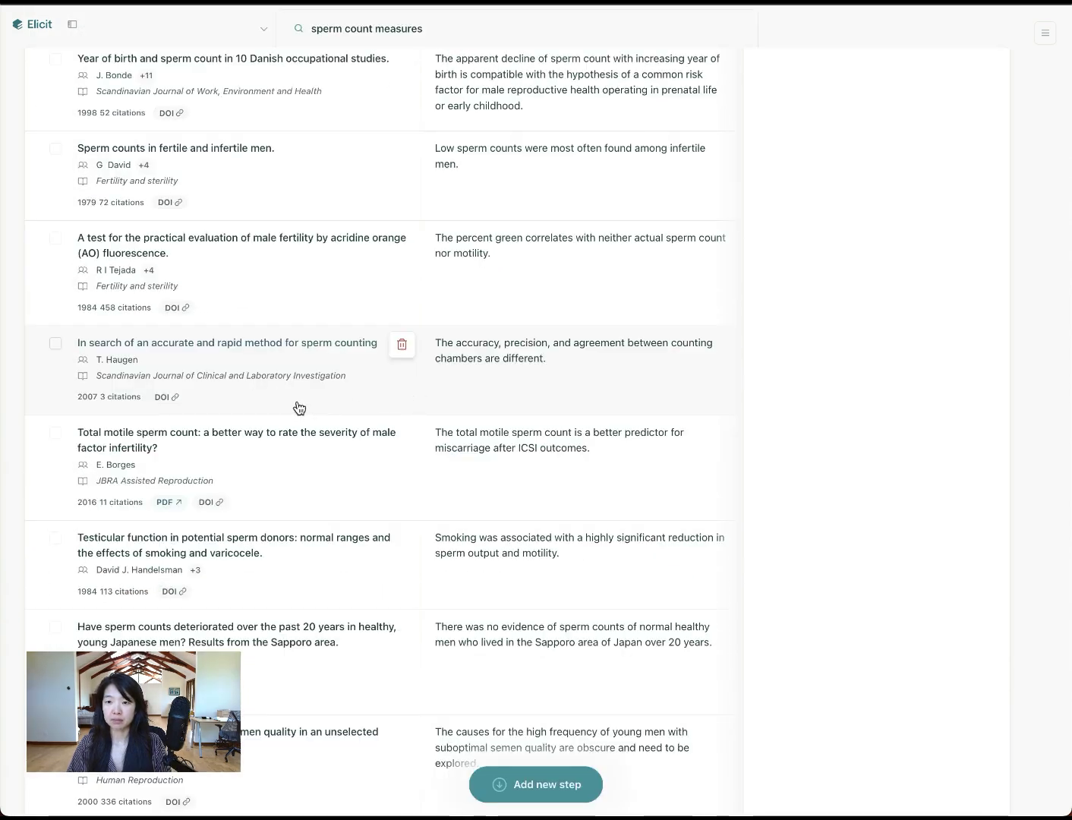
Step: Remove the acridine orange fertility test paper and load another batch of papers
{"action": "left_click", "coordinate": [401, 241]}
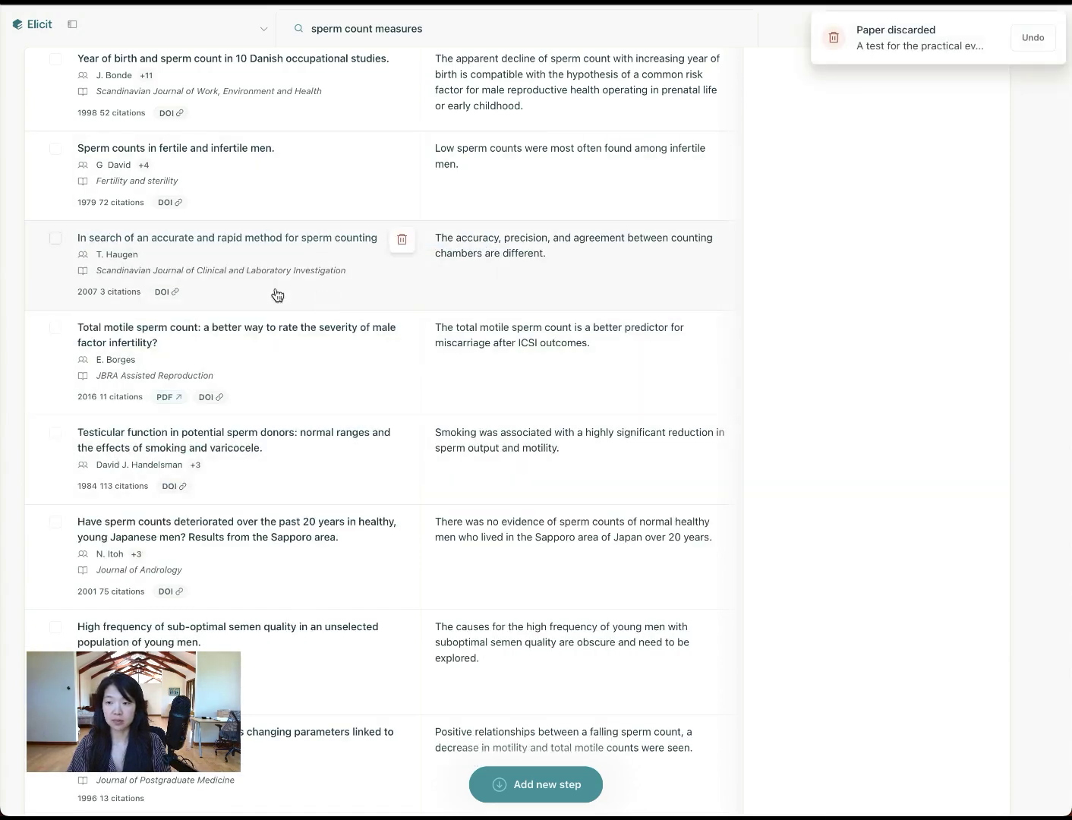
{"action": "scroll", "coordinate": [430, 235], "scroll_direction": "up", "scroll_amount": 15}
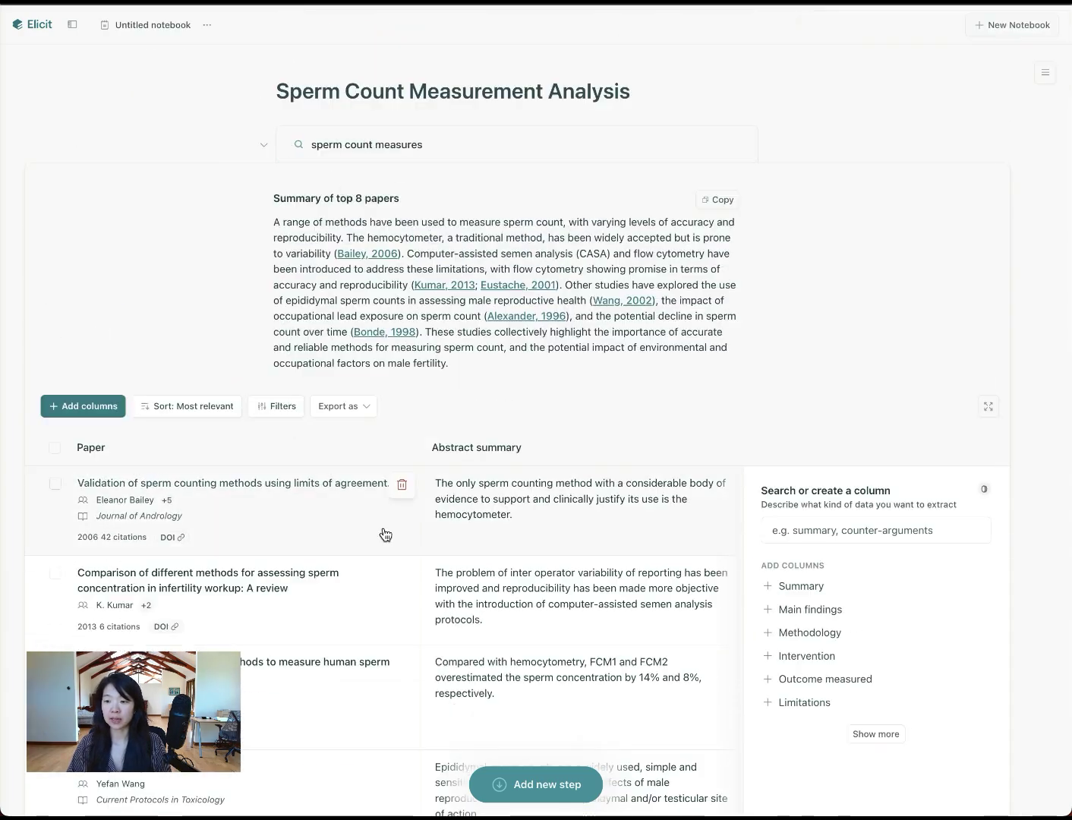
{"action": "scroll", "coordinate": [383, 534], "scroll_direction": "down", "scroll_amount": 20}
{"action": "scroll", "coordinate": [383, 535], "scroll_direction": "down", "scroll_amount": 2}
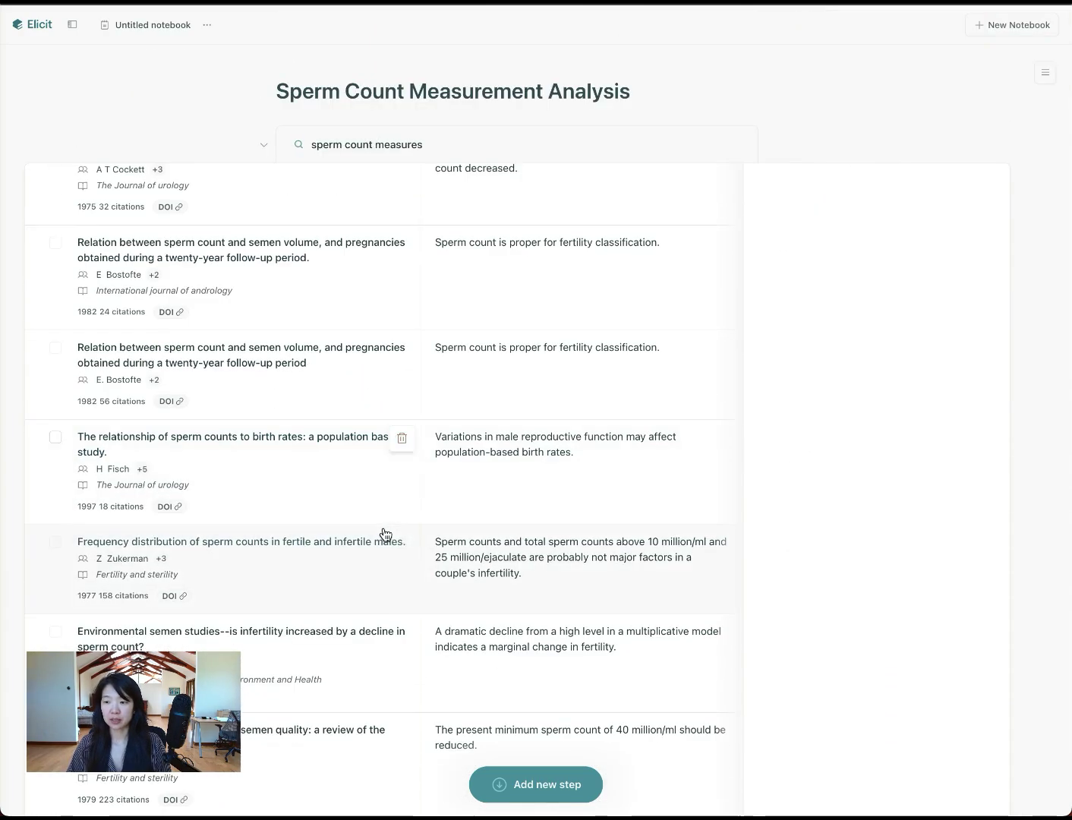
{"action": "scroll", "coordinate": [443, 667], "scroll_direction": "down", "scroll_amount": 10}
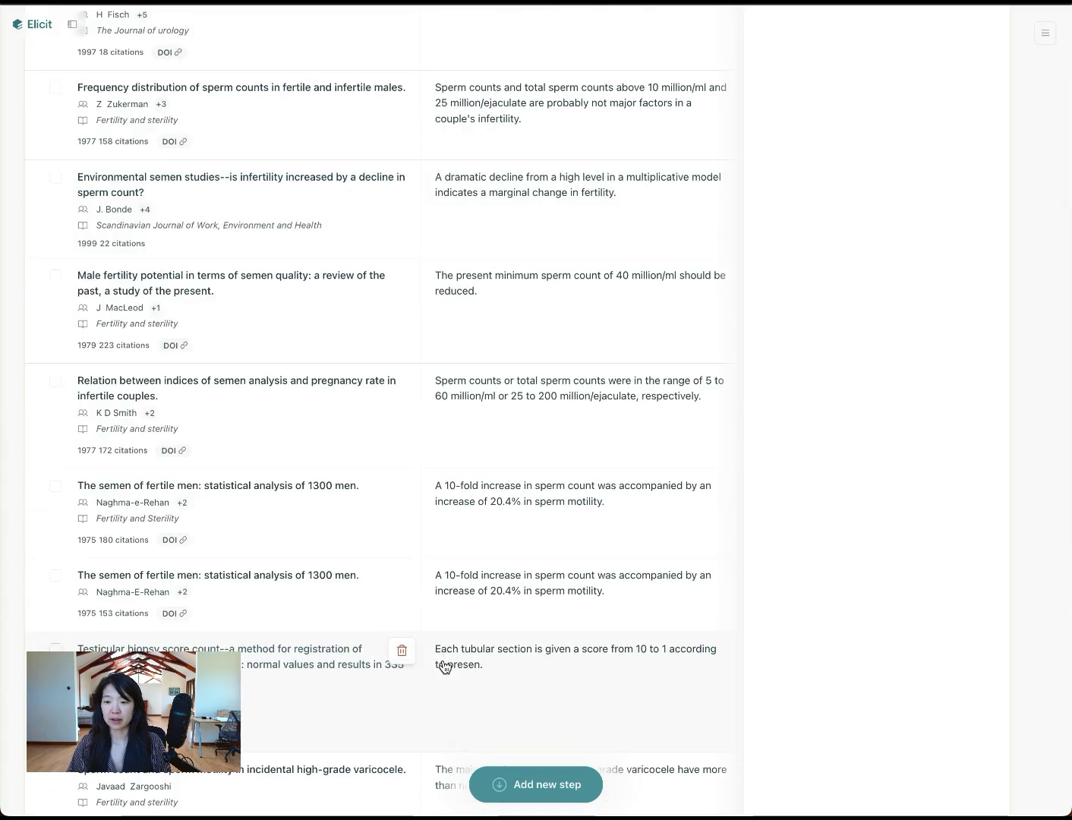
{"action": "scroll", "coordinate": [444, 666], "scroll_direction": "down", "scroll_amount": 5}
{"action": "left_click", "coordinate": [517, 751]}
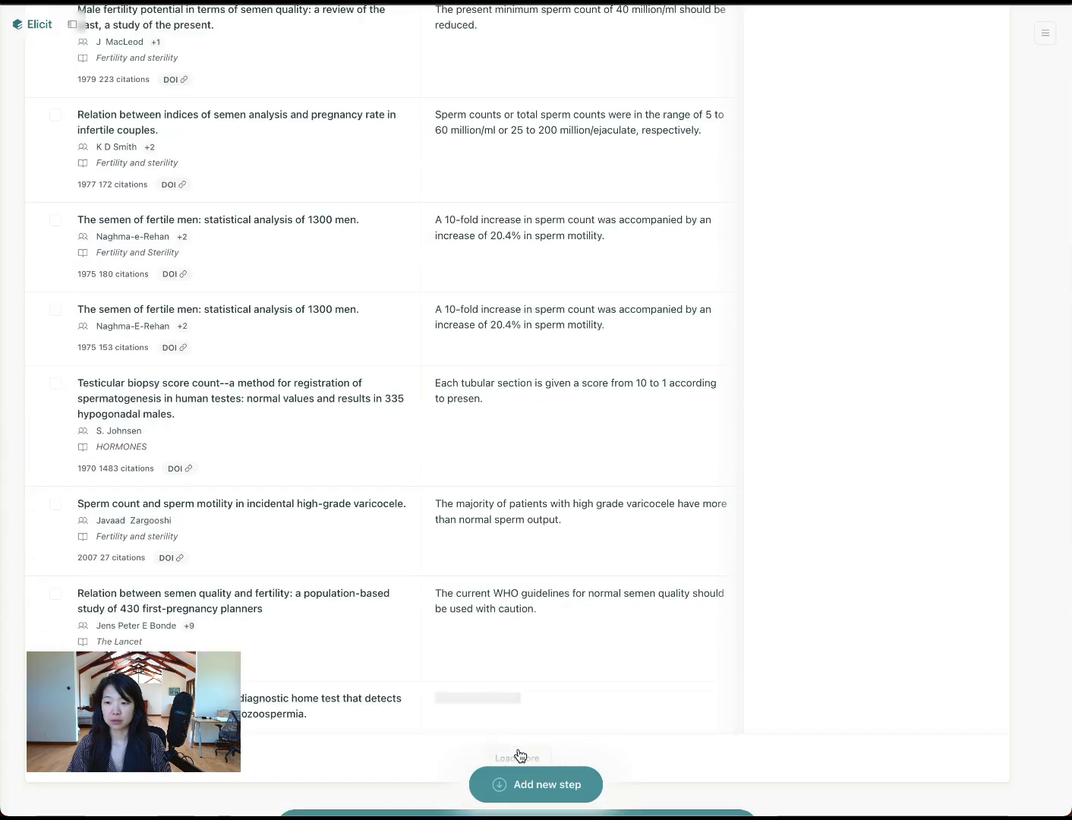
{"action": "scroll", "coordinate": [531, 403], "scroll_direction": "down", "scroll_amount": 7}
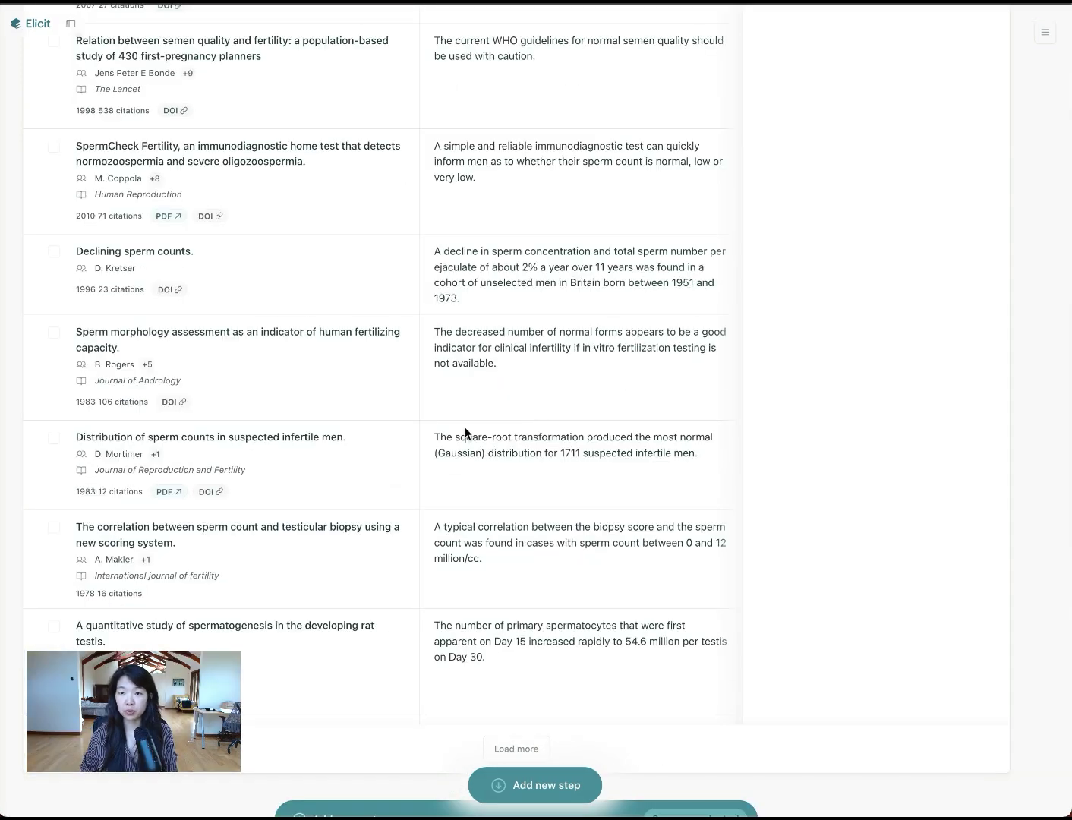
{"action": "scroll", "coordinate": [466, 433], "scroll_direction": "up", "scroll_amount": 20}
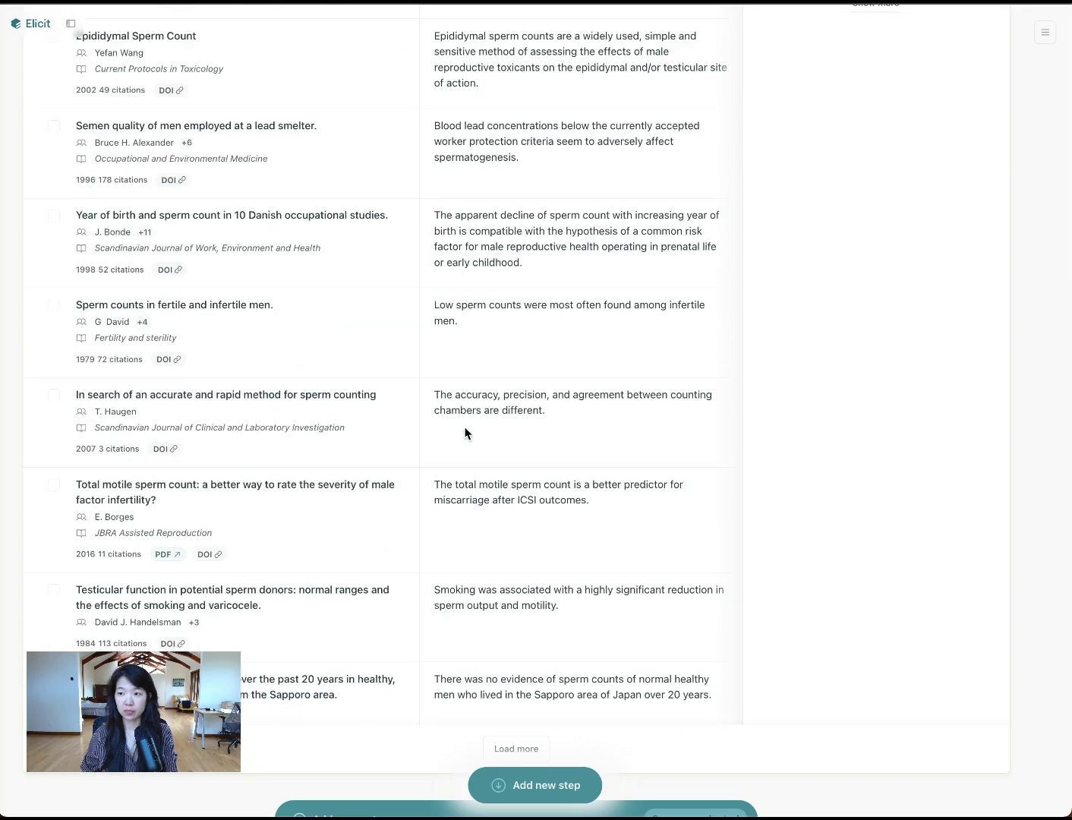
{"action": "scroll", "coordinate": [465, 432], "scroll_direction": "up", "scroll_amount": 5}
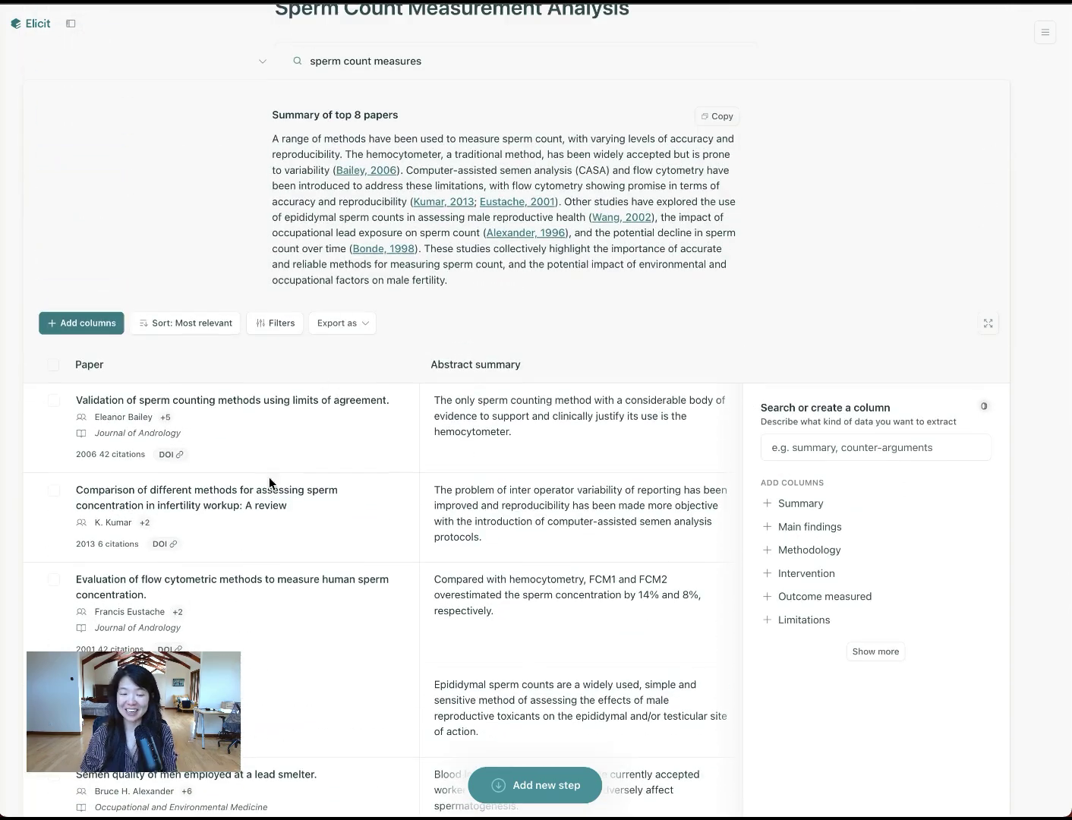
Step: Collapse the first search and add a new question step
{"action": "left_click", "coordinate": [262, 62]}
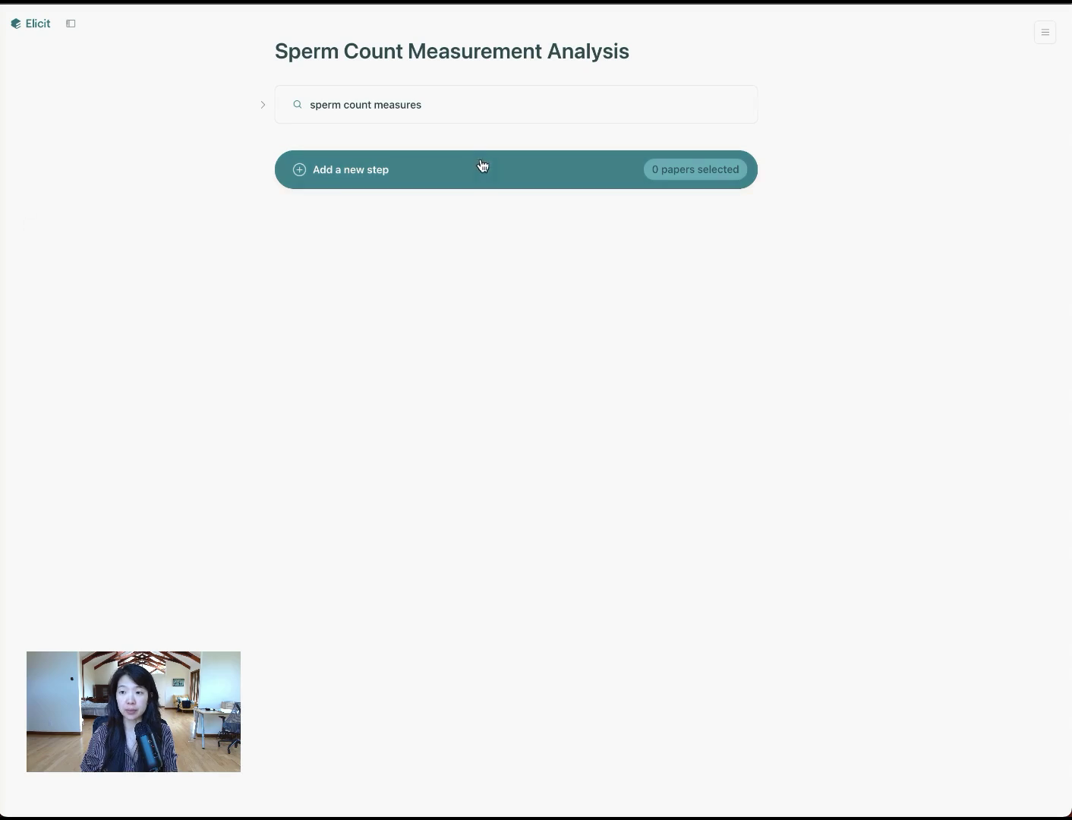
{"action": "left_click", "coordinate": [406, 174]}
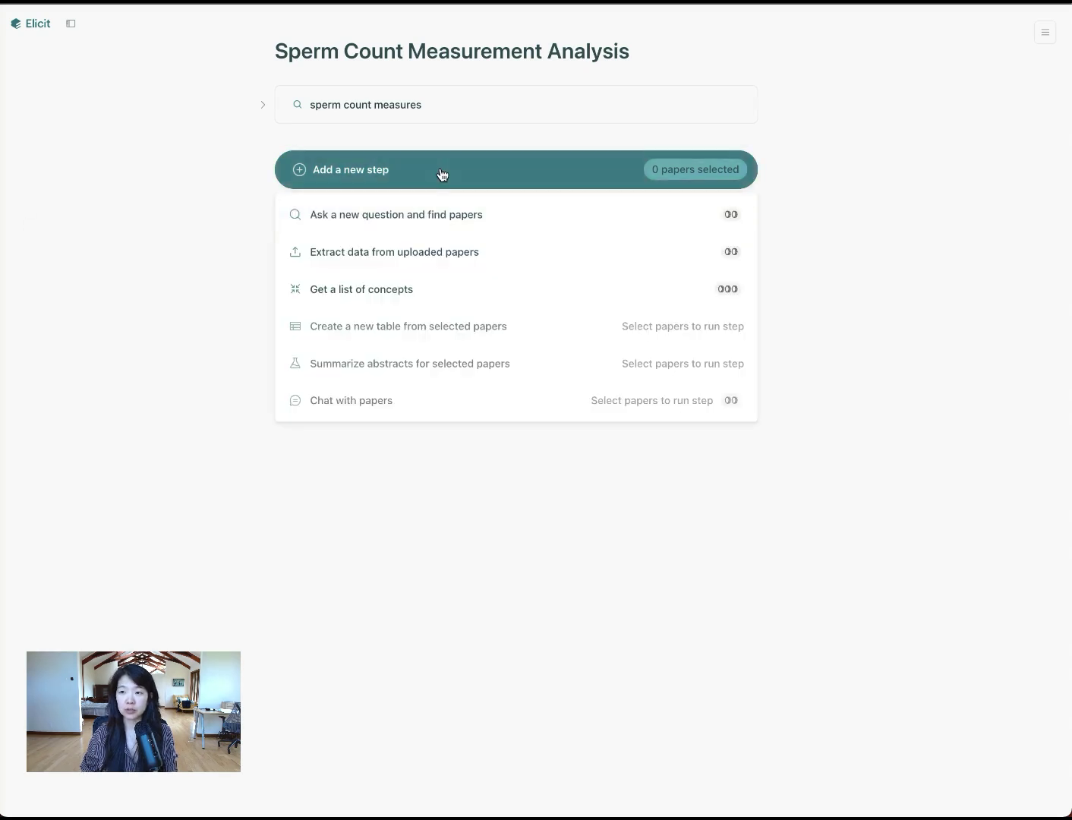
{"action": "left_click", "coordinate": [345, 224]}
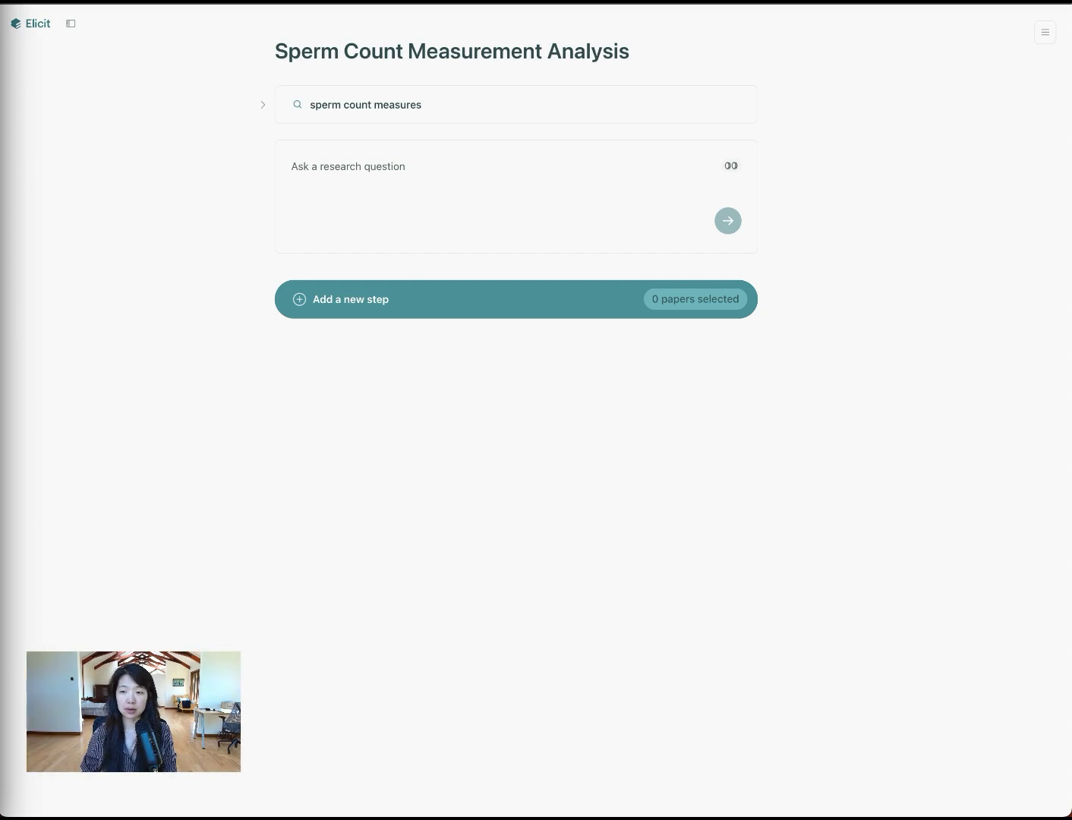
Step: Search 'sperm density measurement published after 2000' and check its applied filters
{"action": "left_click", "coordinate": [434, 191]}
{"action": "type", "text": "sperm density measurement published after 2000"}
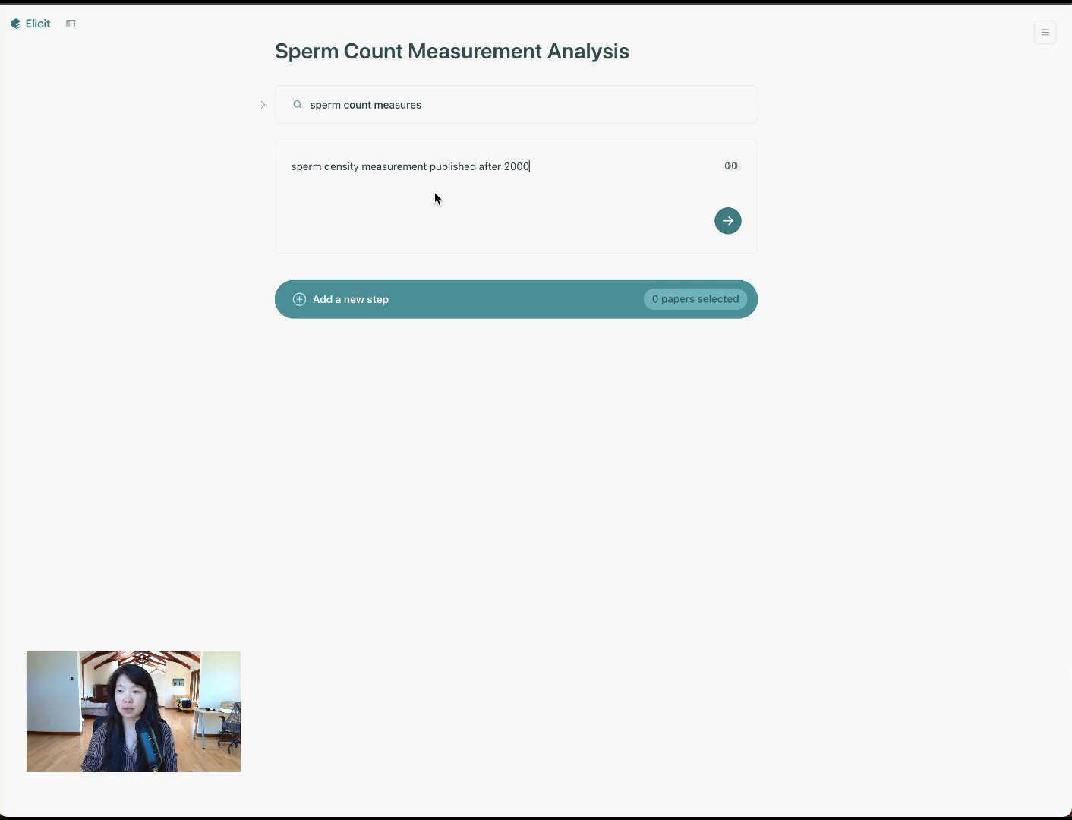
{"action": "key", "text": "Return"}
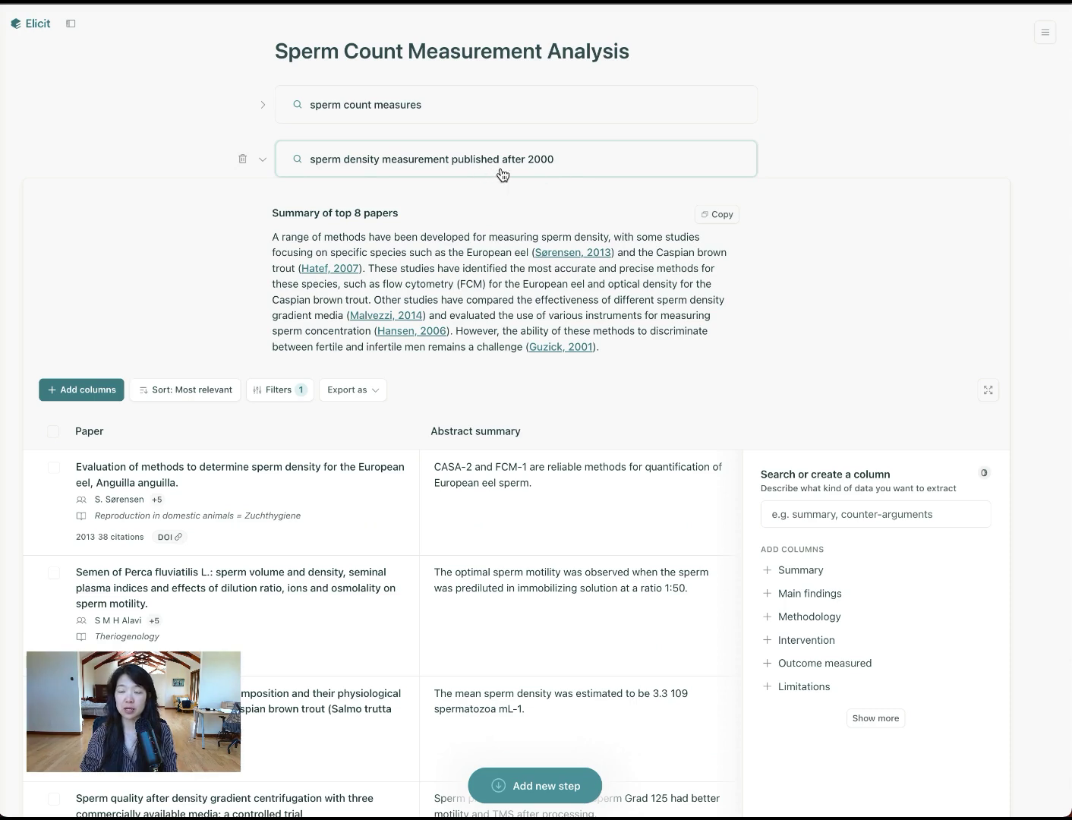
{"action": "left_click", "coordinate": [260, 389]}
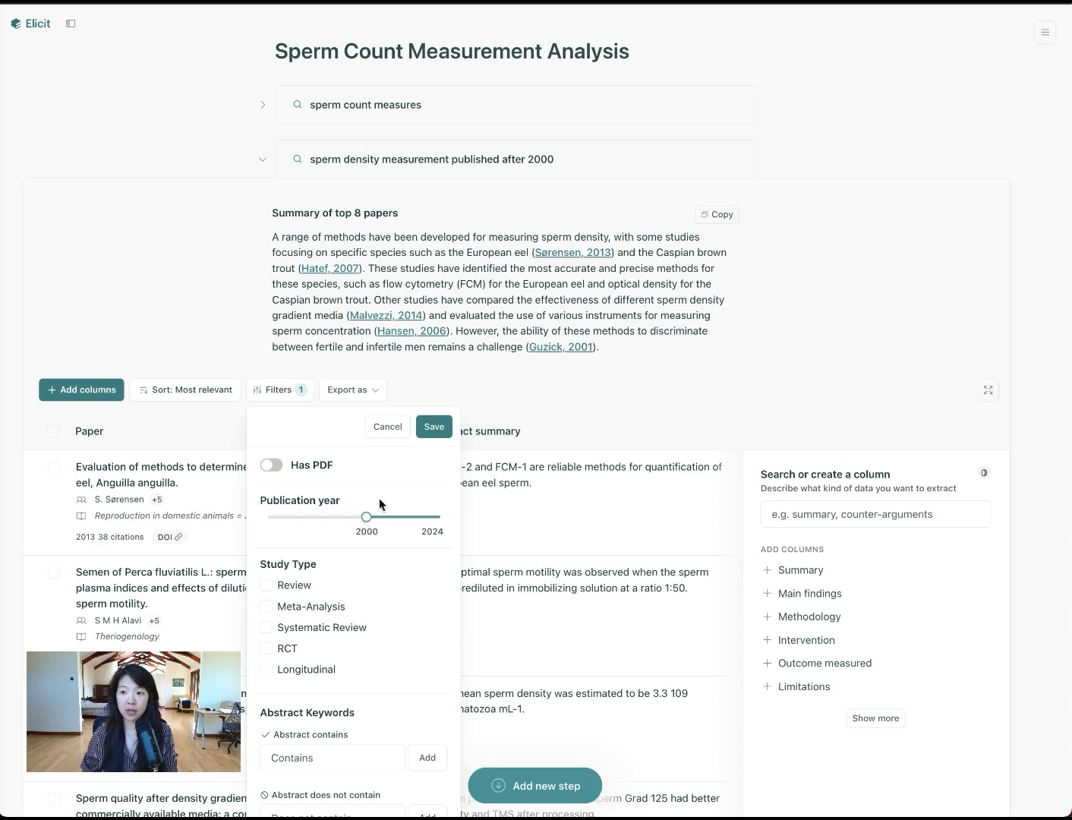
Step: Close the filters unchanged and load more sperm density papers
{"action": "left_click", "coordinate": [387, 426]}
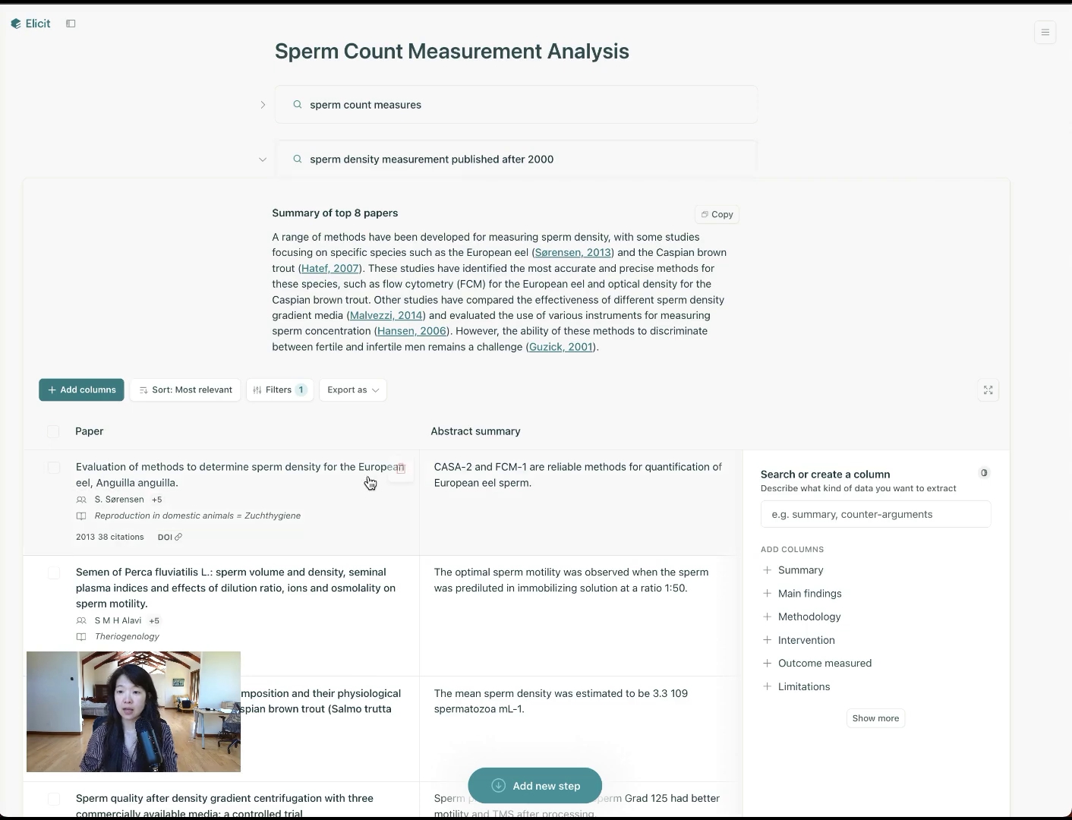
{"action": "scroll", "coordinate": [370, 481], "scroll_direction": "down", "scroll_amount": 3}
{"action": "scroll", "coordinate": [318, 496], "scroll_direction": "down", "scroll_amount": 10}
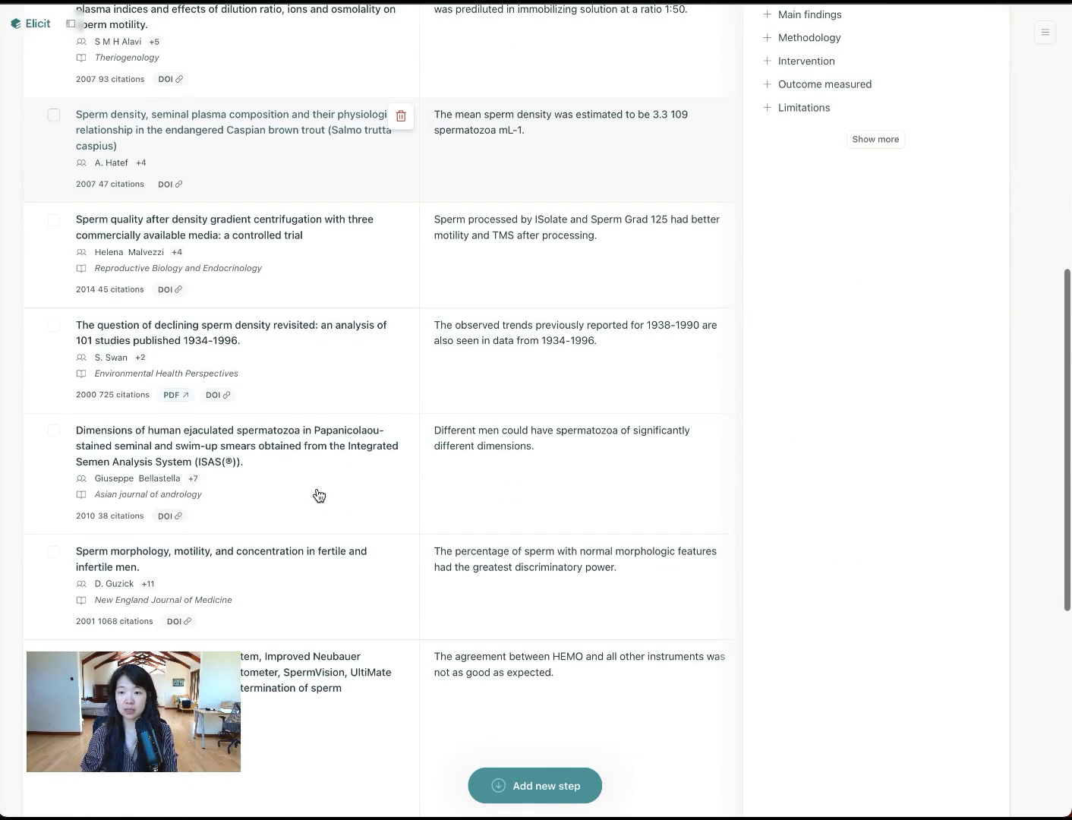
{"action": "left_click", "coordinate": [538, 475]}
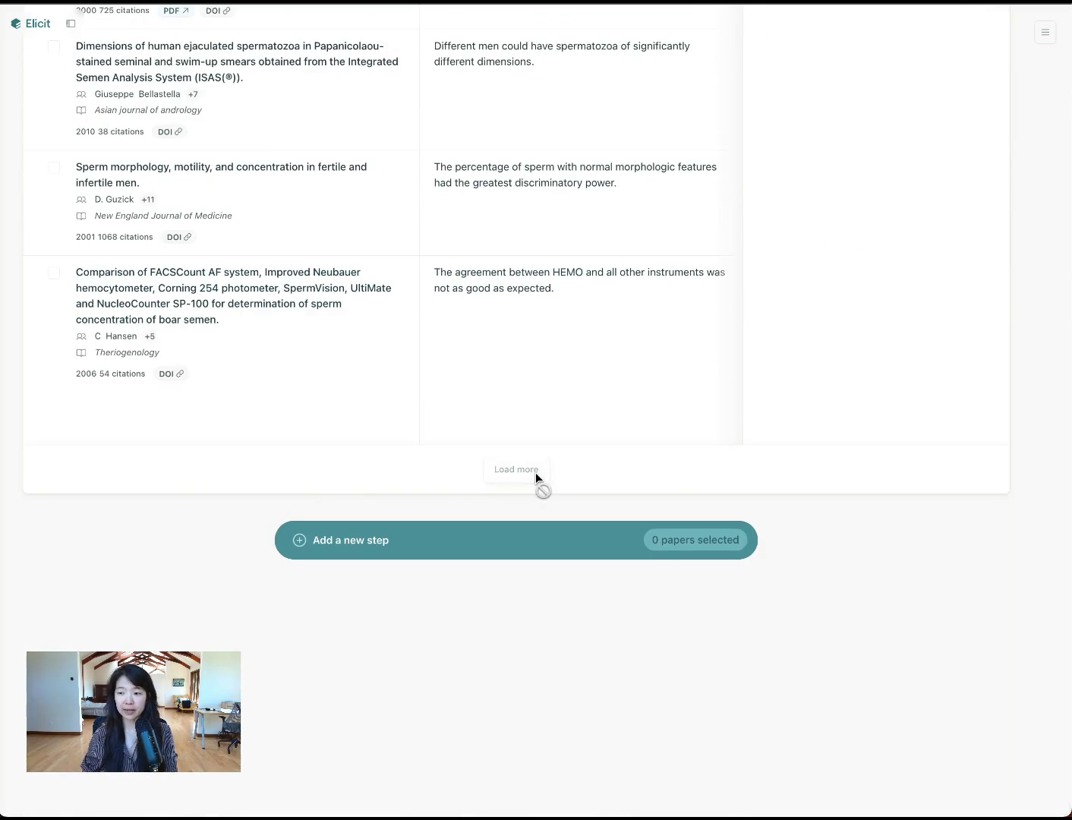
{"action": "scroll", "coordinate": [458, 454], "scroll_direction": "down", "scroll_amount": 4}
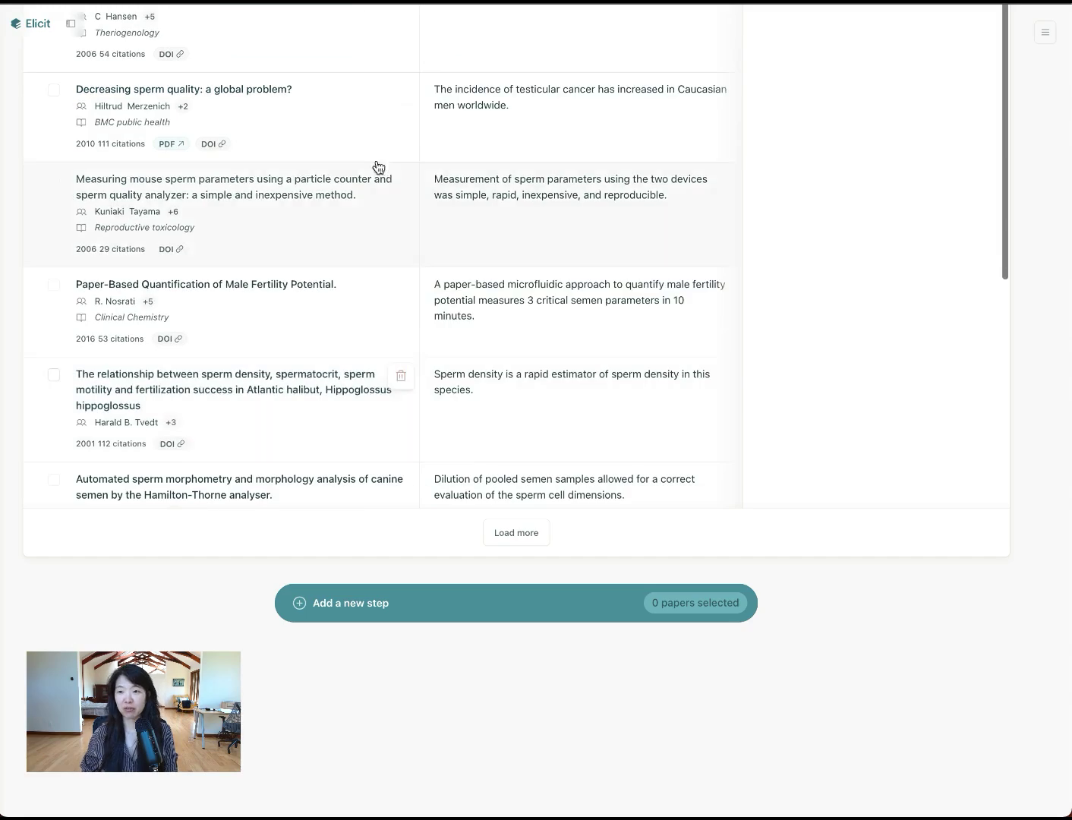
{"action": "scroll", "coordinate": [461, 288], "scroll_direction": "down", "scroll_amount": 3}
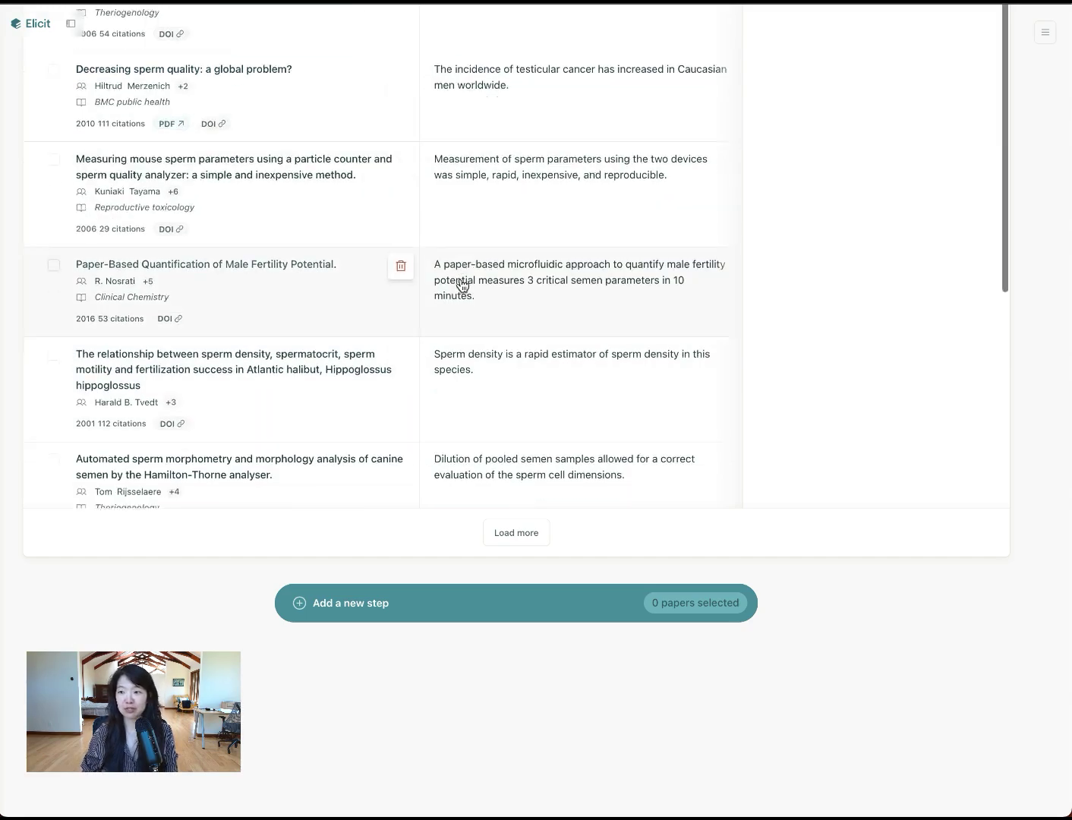
{"action": "scroll", "coordinate": [462, 286], "scroll_direction": "up", "scroll_amount": 7}
{"action": "scroll", "coordinate": [461, 285], "scroll_direction": "up", "scroll_amount": 15}
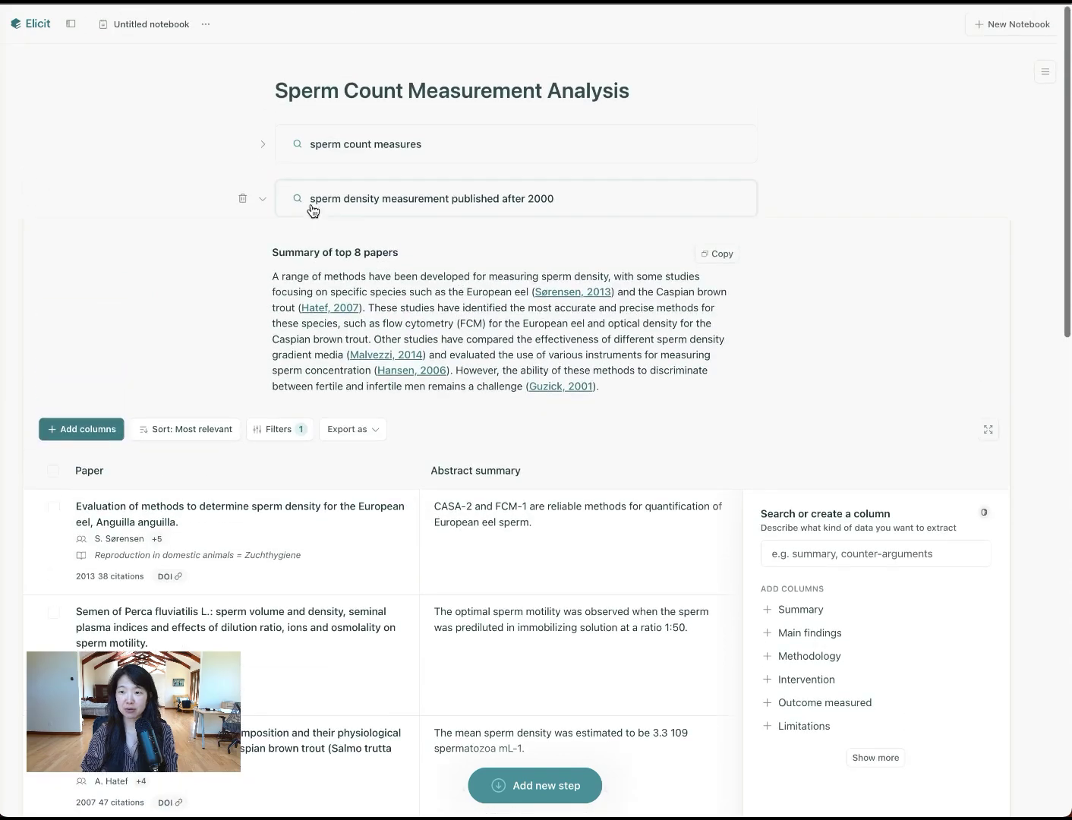
Step: Expand the sperm count measures results, then collapse the sperm density results
{"action": "left_click", "coordinate": [267, 144]}
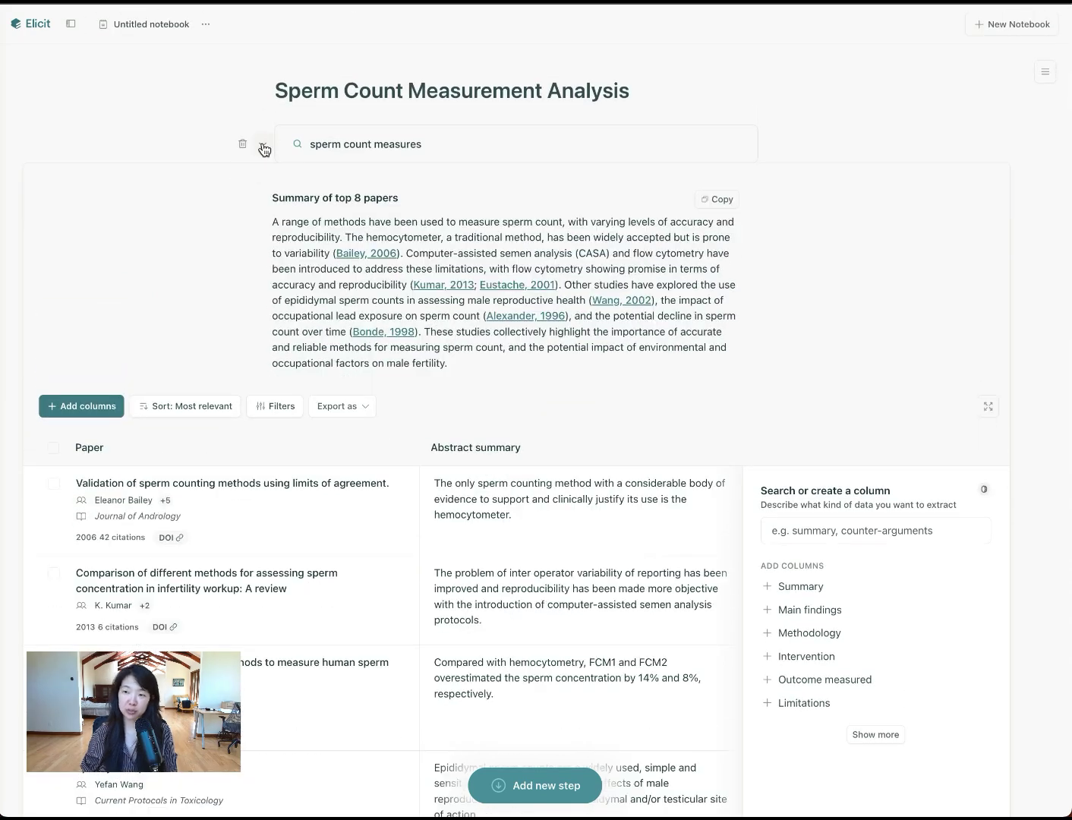
{"action": "left_click", "coordinate": [263, 148]}
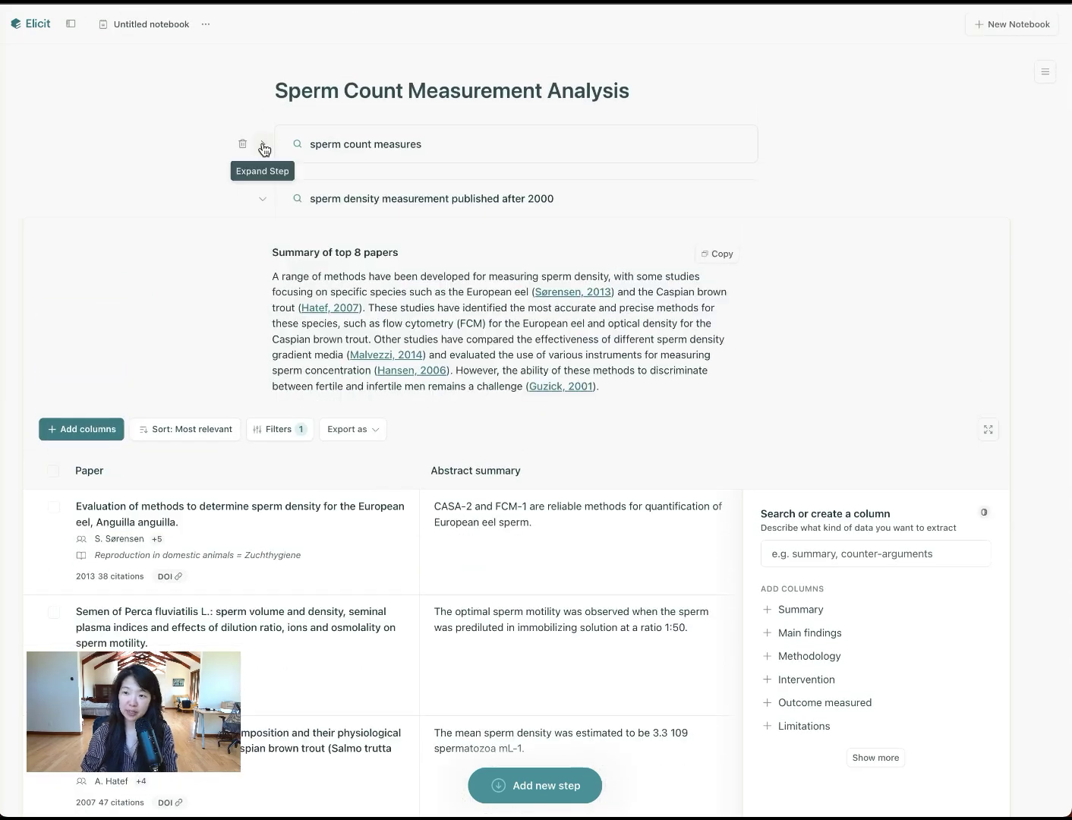
{"action": "left_click", "coordinate": [261, 200]}
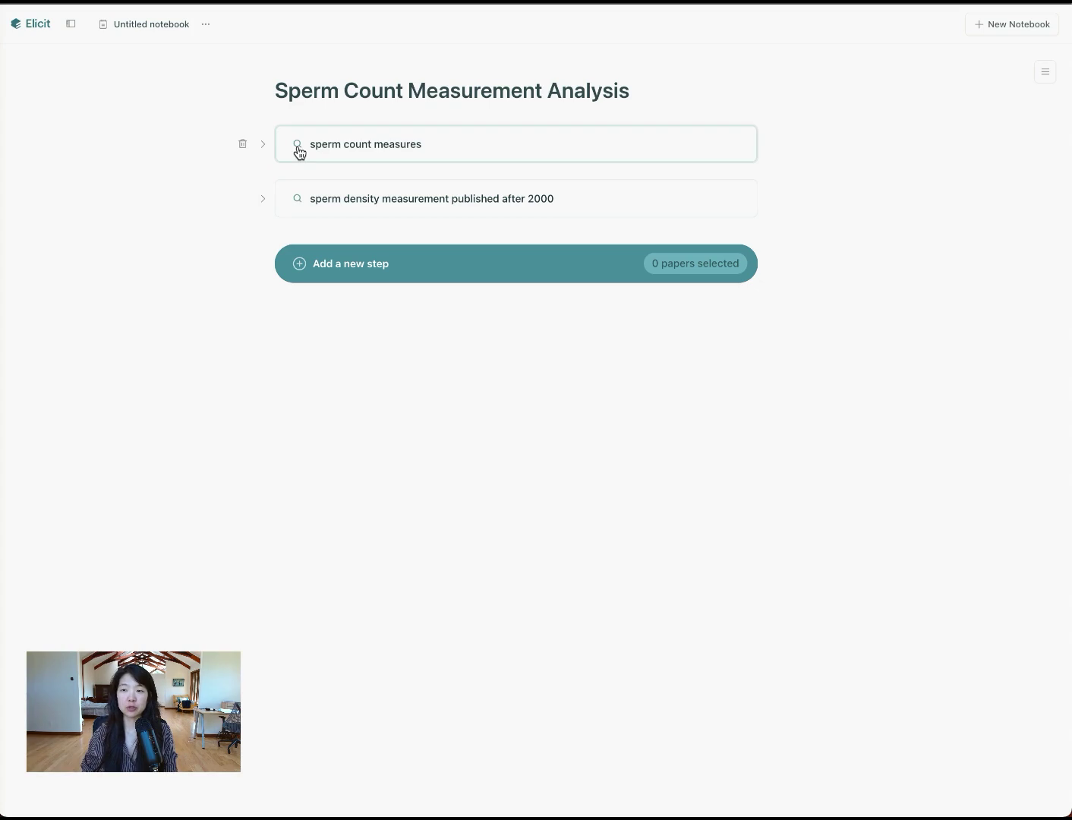
Step: Toggle both searches open and shut, leave both collapsed, and bring up the next-step menu
{"action": "left_click", "coordinate": [263, 201]}
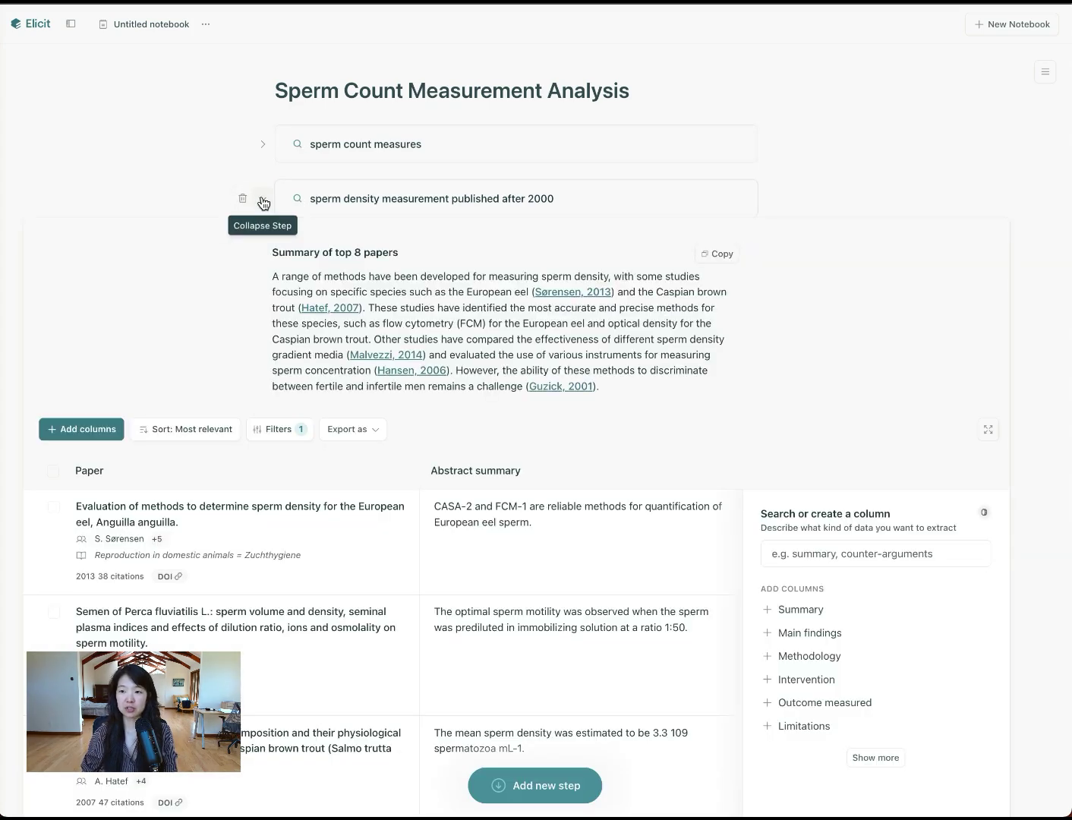
{"action": "left_click", "coordinate": [262, 200]}
{"action": "left_click", "coordinate": [267, 147]}
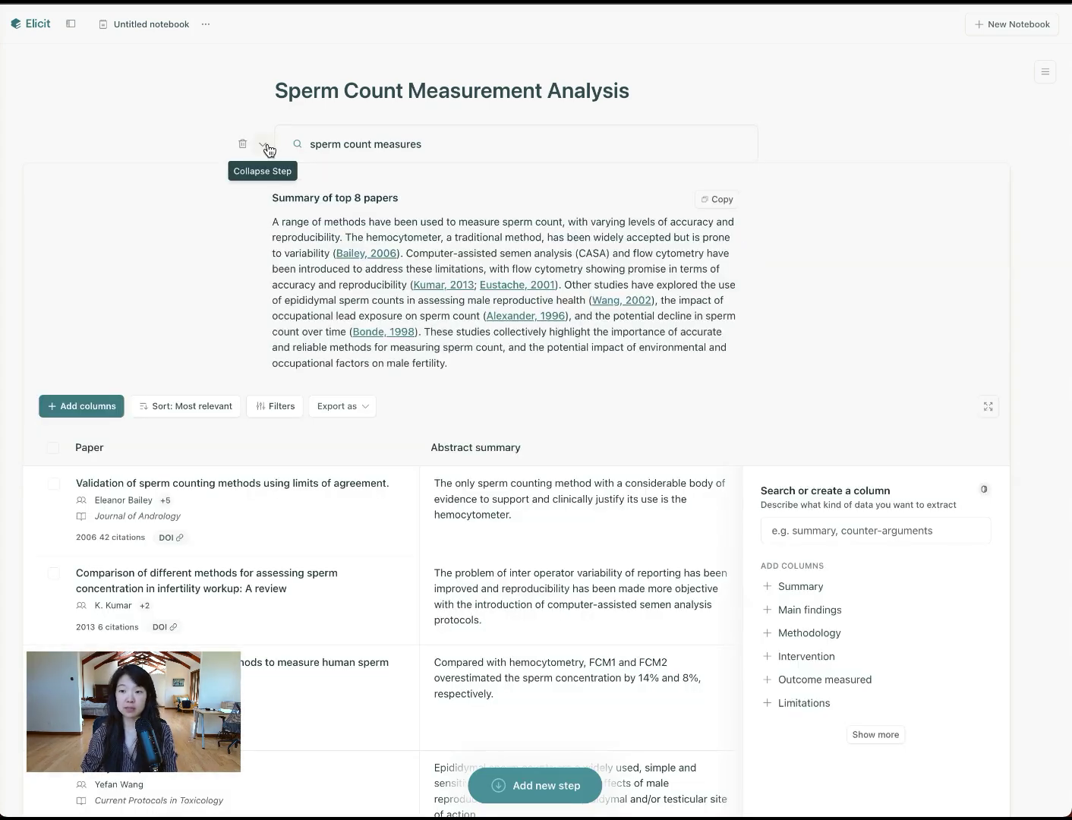
{"action": "left_click", "coordinate": [265, 144]}
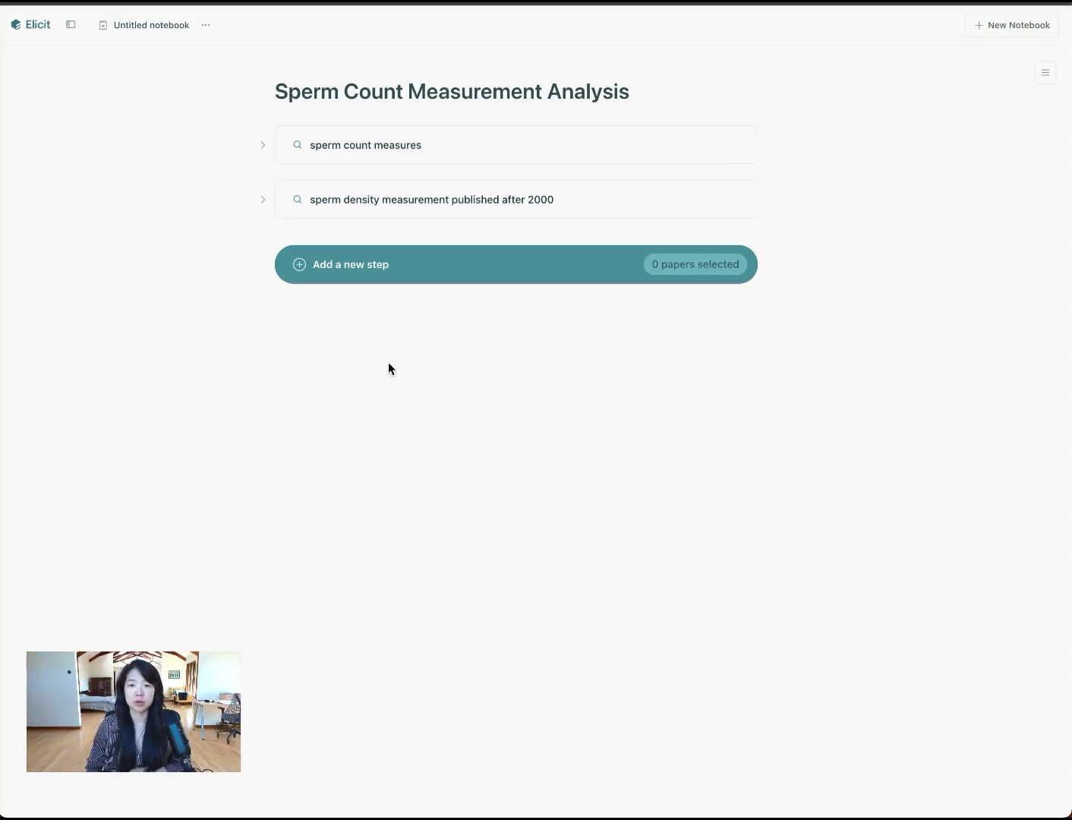
{"action": "left_click", "coordinate": [348, 261]}
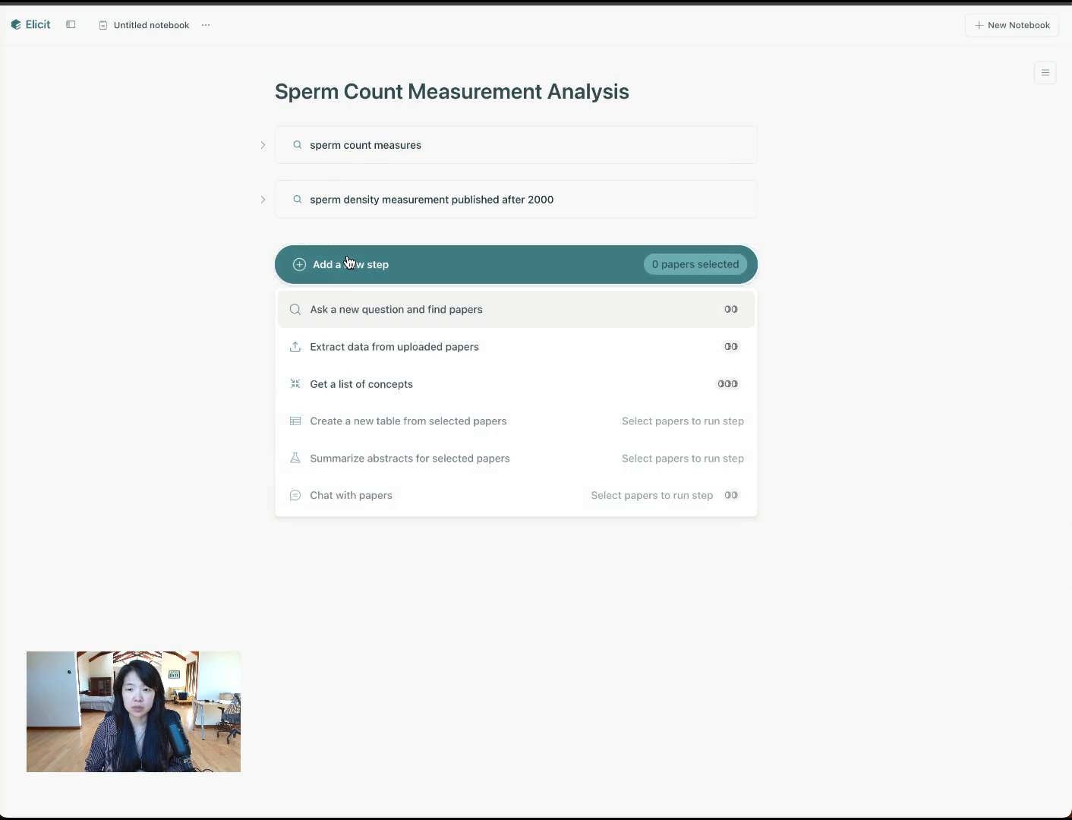
Step: Ask 'sperm concentration among white-collar workers published after 2000' as a new question step
{"action": "left_click", "coordinate": [361, 308]}
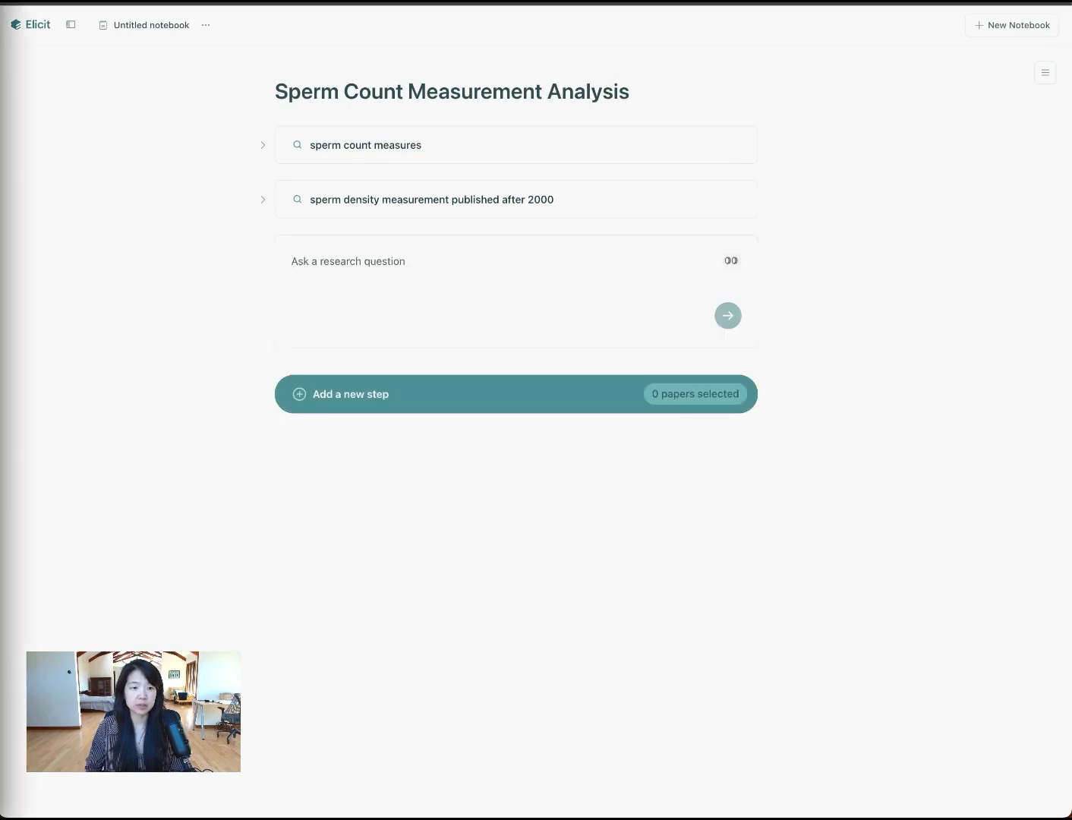
{"action": "left_click", "coordinate": [393, 289]}
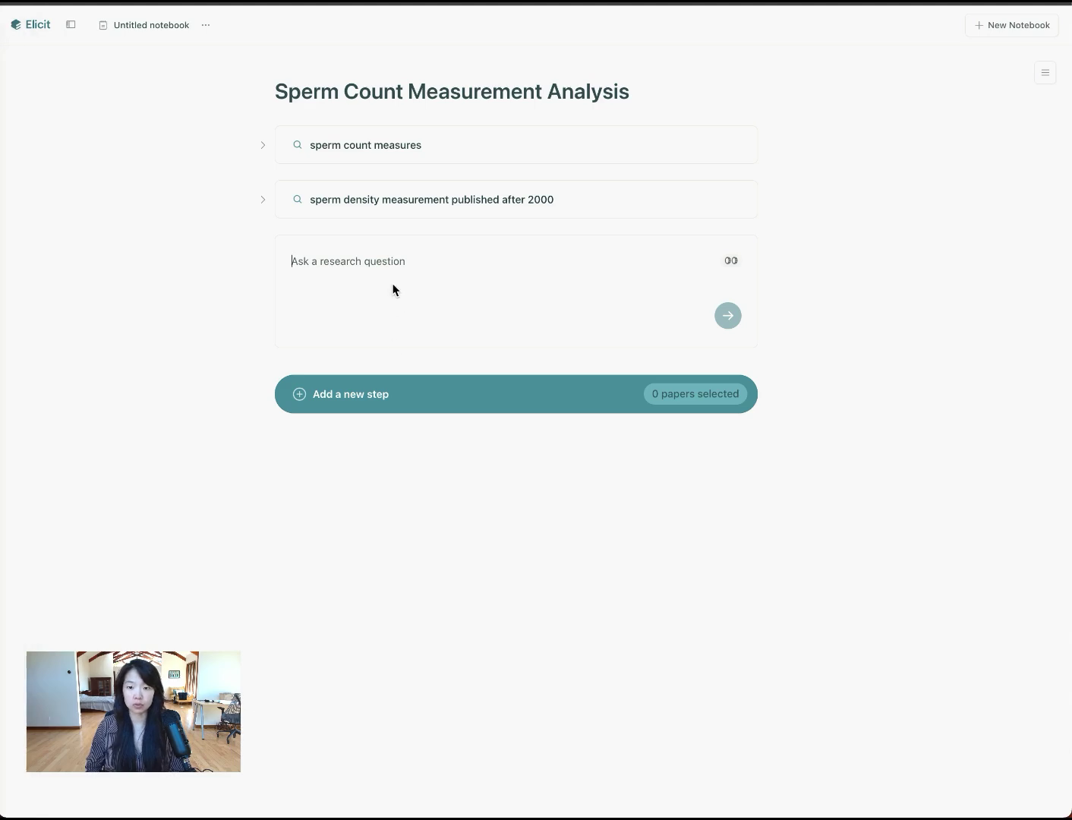
{"action": "type", "text": "sperm concentration among white-collar workers published after 2000"}
{"action": "key", "text": "Return"}
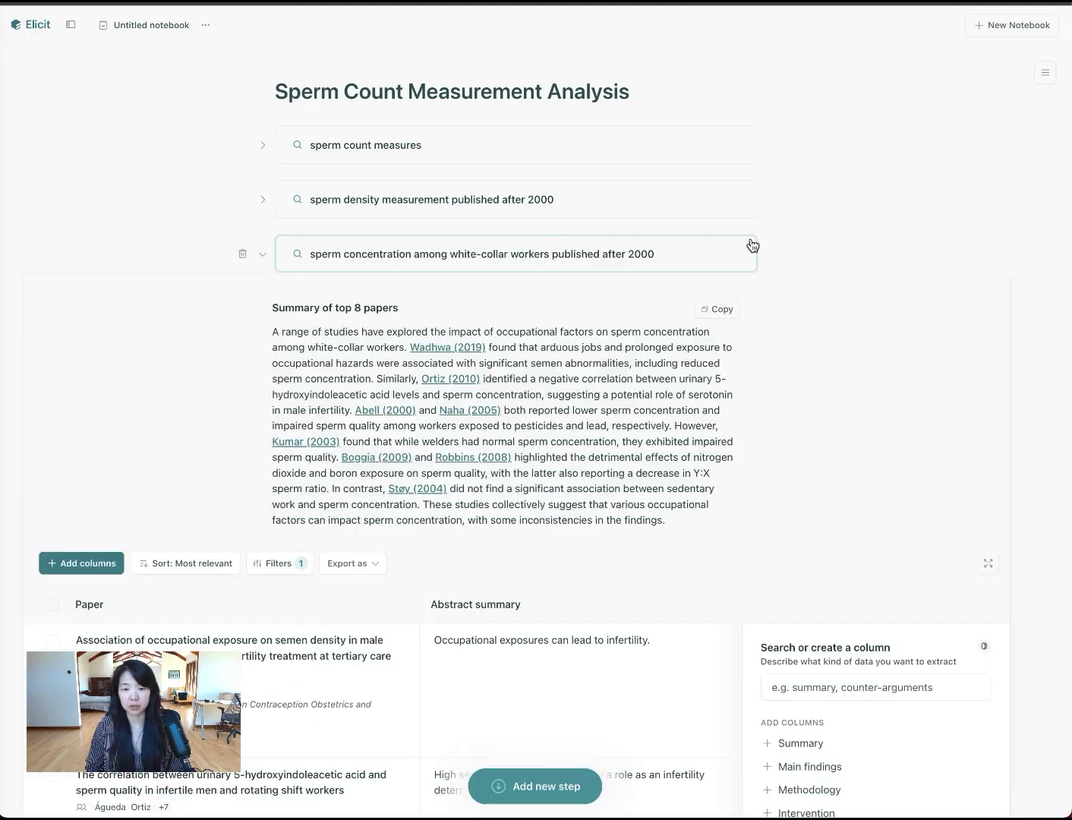
Step: Browse the white-collar results and load more papers
{"action": "scroll", "coordinate": [876, 219], "scroll_direction": "down", "scroll_amount": 4}
{"action": "scroll", "coordinate": [241, 461], "scroll_direction": "down", "scroll_amount": 6}
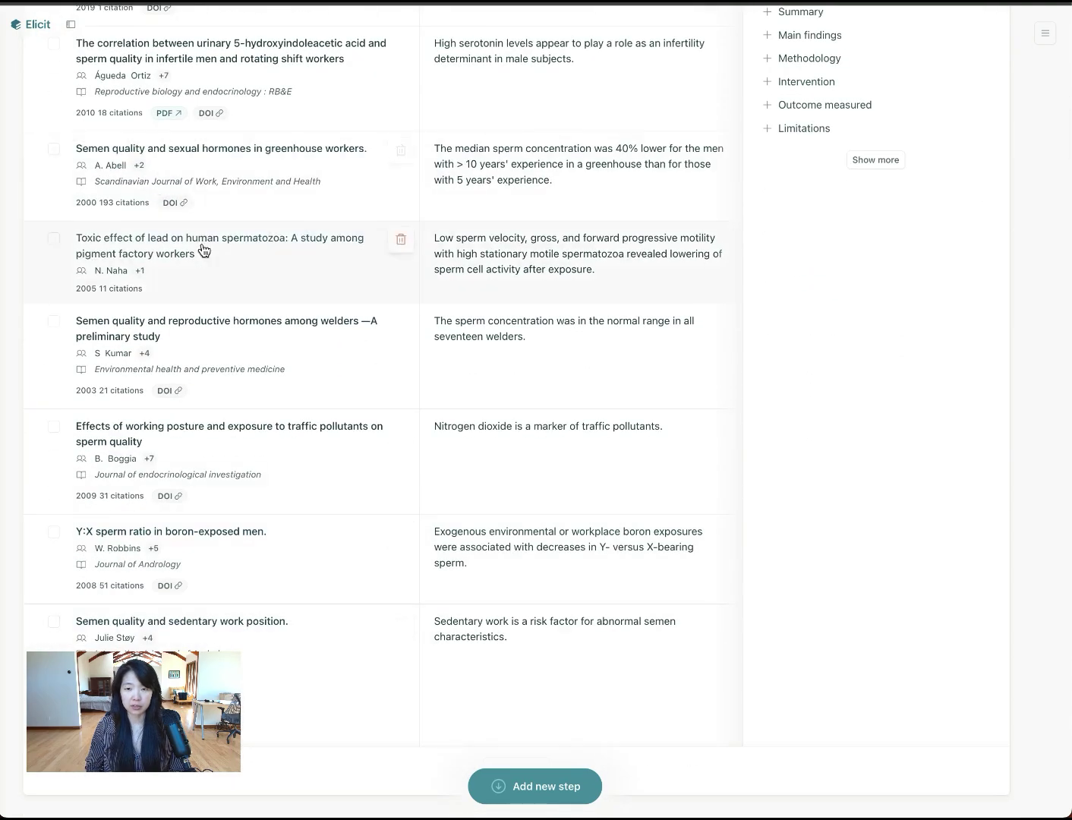
{"action": "scroll", "coordinate": [206, 250], "scroll_direction": "up", "scroll_amount": 5}
{"action": "scroll", "coordinate": [204, 251], "scroll_direction": "down", "scroll_amount": 8}
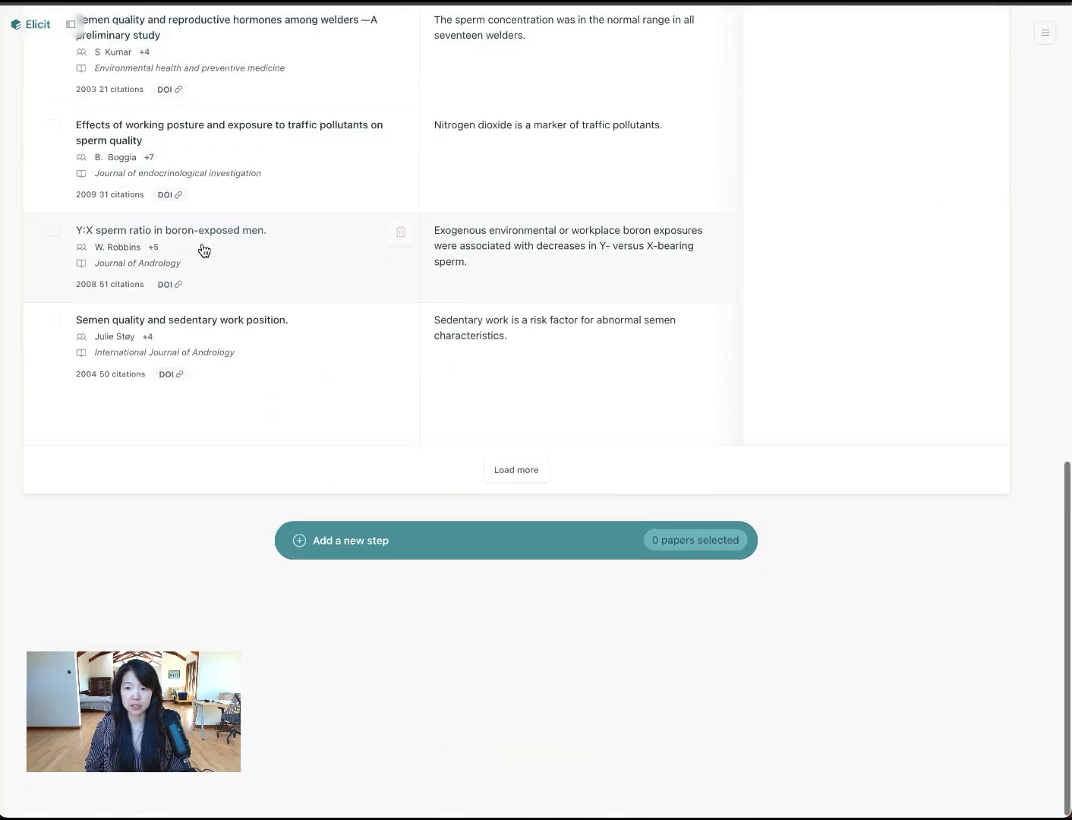
{"action": "left_click", "coordinate": [523, 469]}
{"action": "scroll", "coordinate": [519, 488], "scroll_direction": "up", "scroll_amount": 4}
{"action": "scroll", "coordinate": [518, 488], "scroll_direction": "up", "scroll_amount": 7}
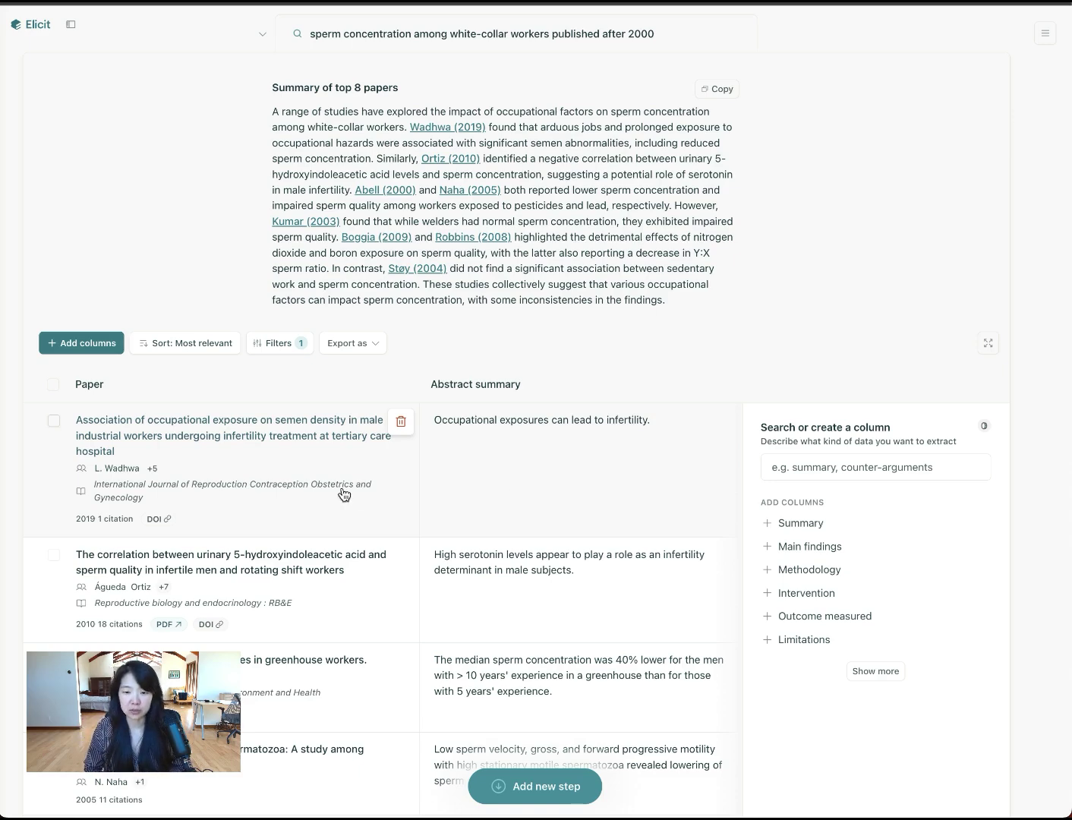
{"action": "scroll", "coordinate": [342, 493], "scroll_direction": "down", "scroll_amount": 3}
{"action": "scroll", "coordinate": [85, 244], "scroll_direction": "up", "scroll_amount": 1}
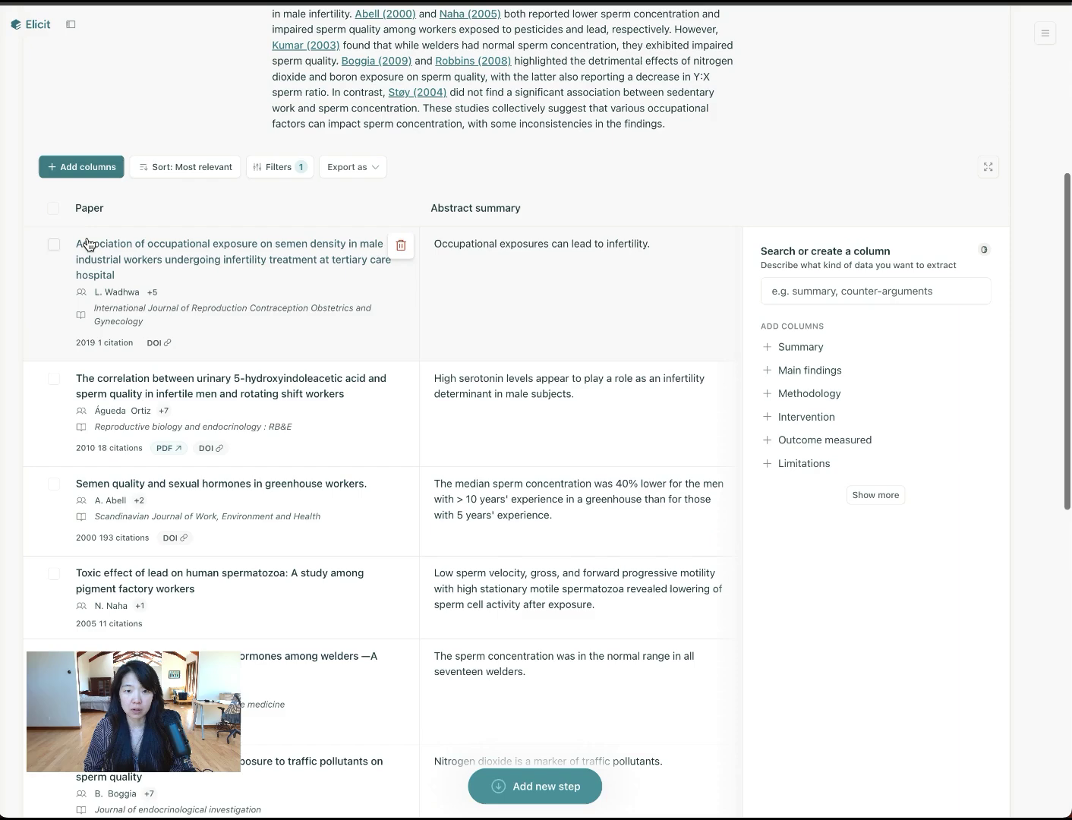
Step: Delete every paper except the sedentary work position paper
{"action": "left_click", "coordinate": [53, 208]}
{"action": "scroll", "coordinate": [253, 580], "scroll_direction": "down", "scroll_amount": 4}
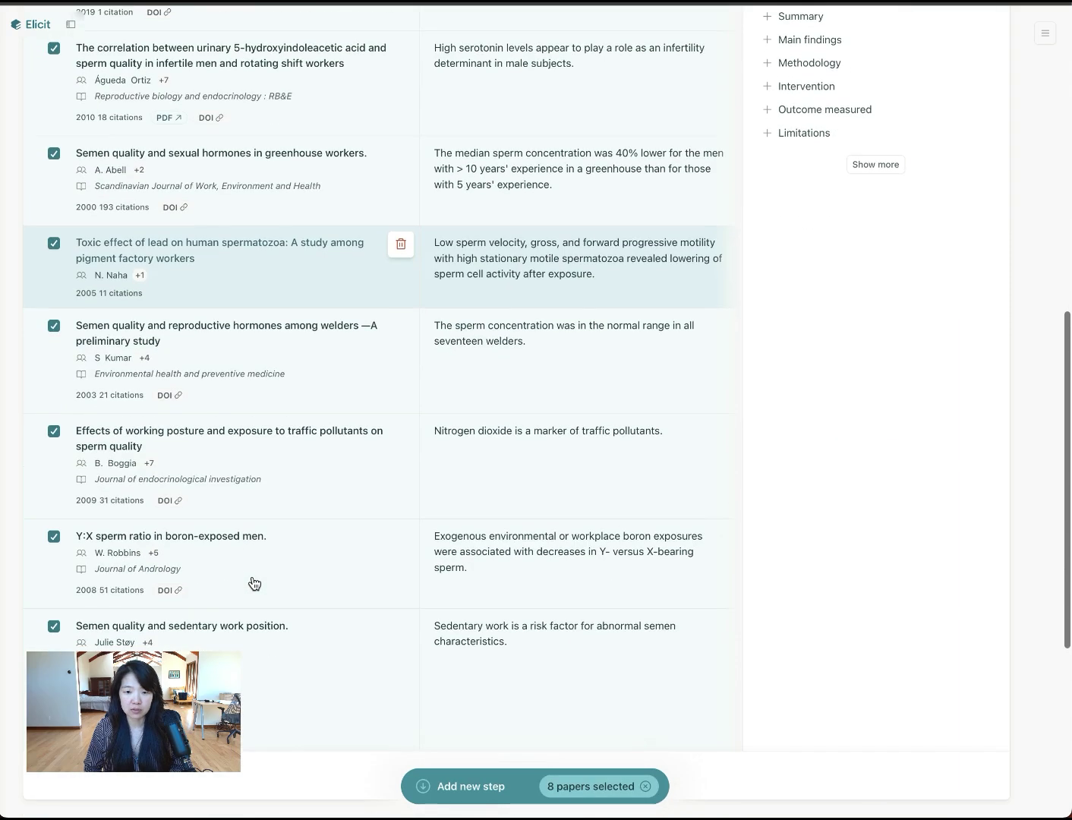
{"action": "scroll", "coordinate": [254, 582], "scroll_direction": "up", "scroll_amount": 1}
{"action": "left_click", "coordinate": [53, 629]}
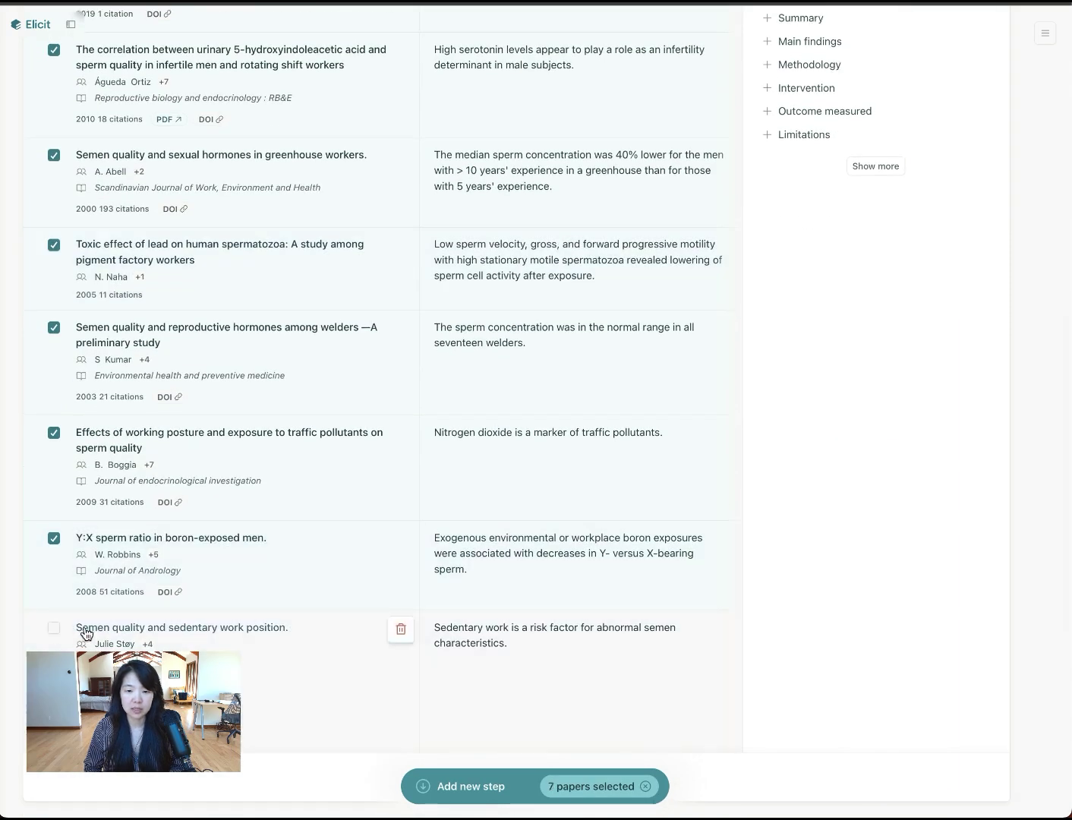
{"action": "scroll", "coordinate": [322, 577], "scroll_direction": "up", "scroll_amount": 5}
{"action": "left_click", "coordinate": [251, 213]}
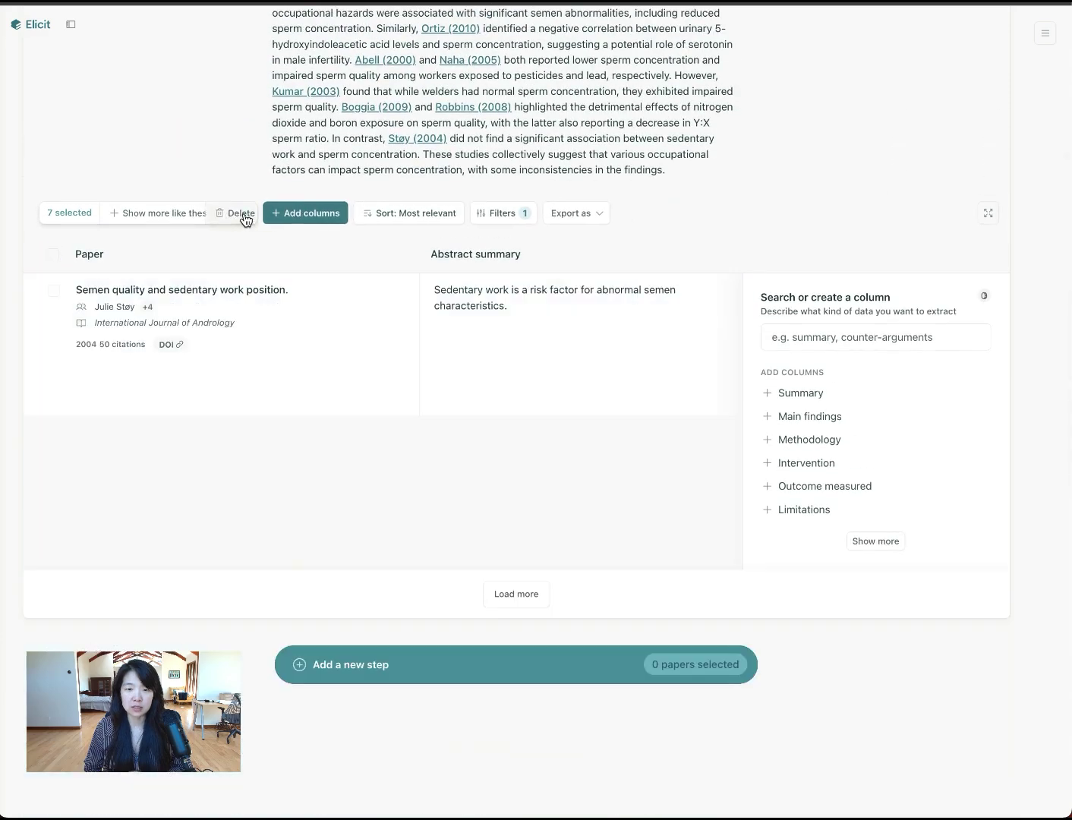
Step: Add papers similar to the sedentary work position paper
{"action": "left_click", "coordinate": [52, 290]}
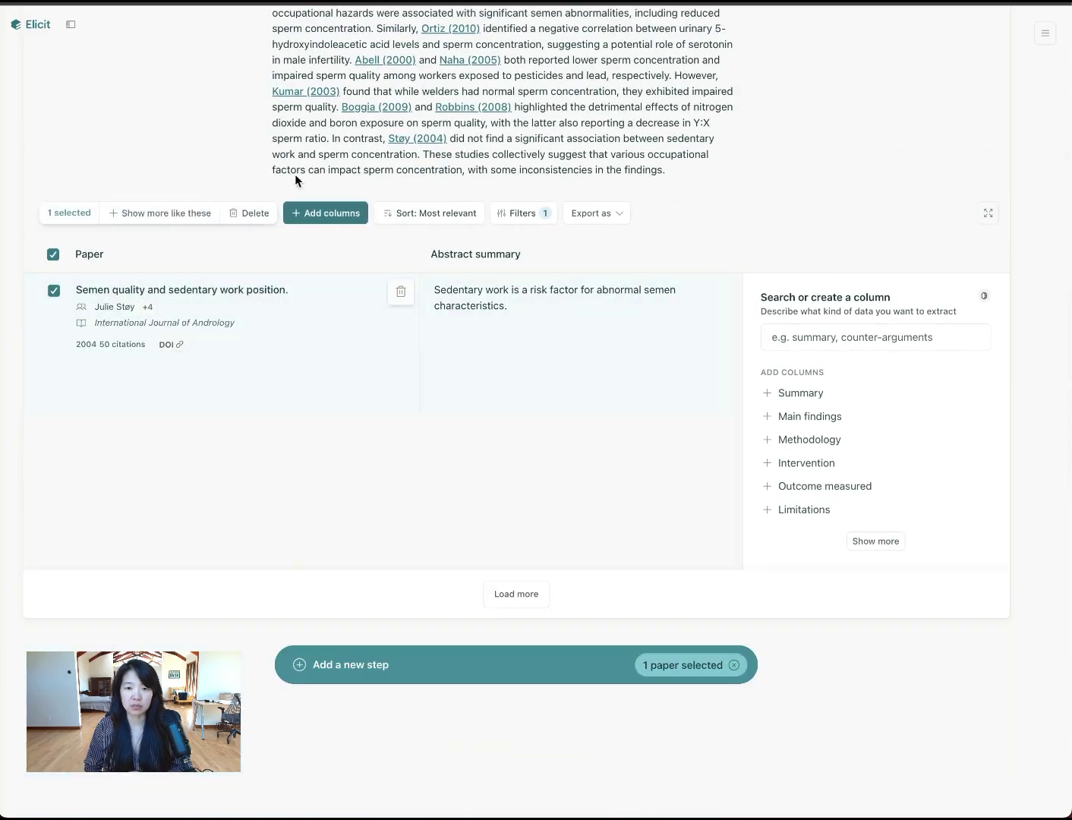
{"action": "left_click", "coordinate": [139, 212]}
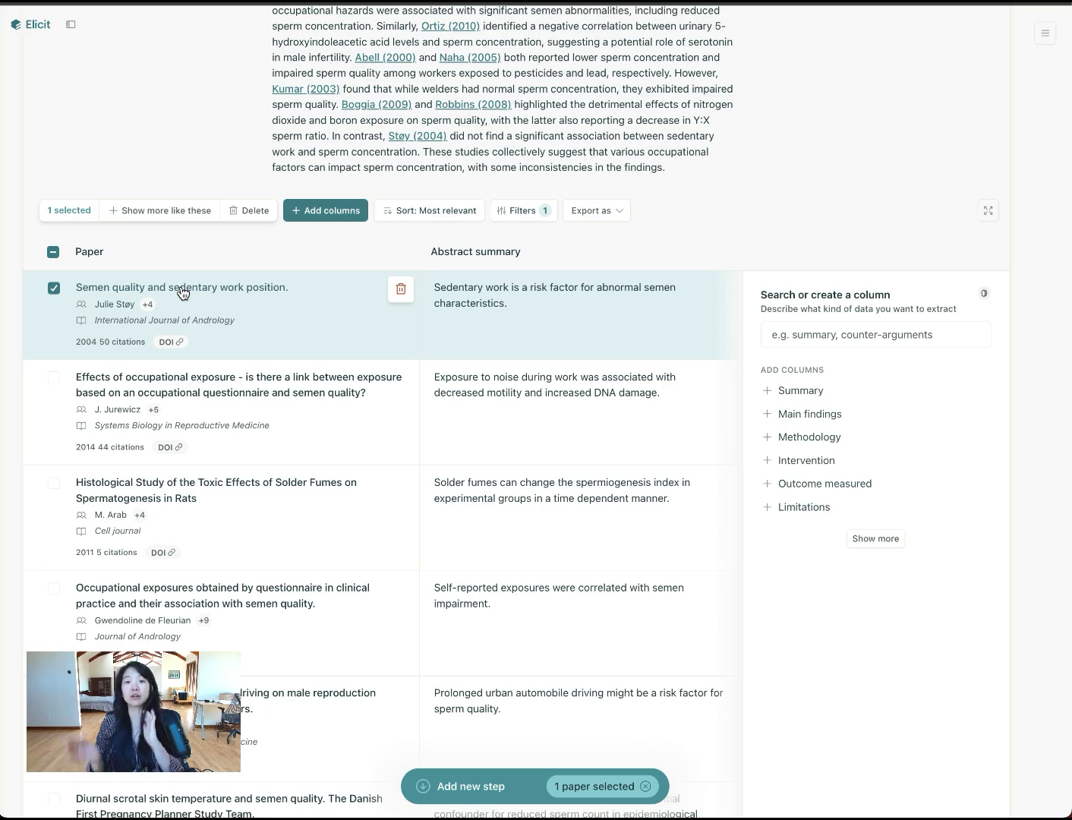
{"action": "scroll", "coordinate": [182, 293], "scroll_direction": "up", "scroll_amount": 5}
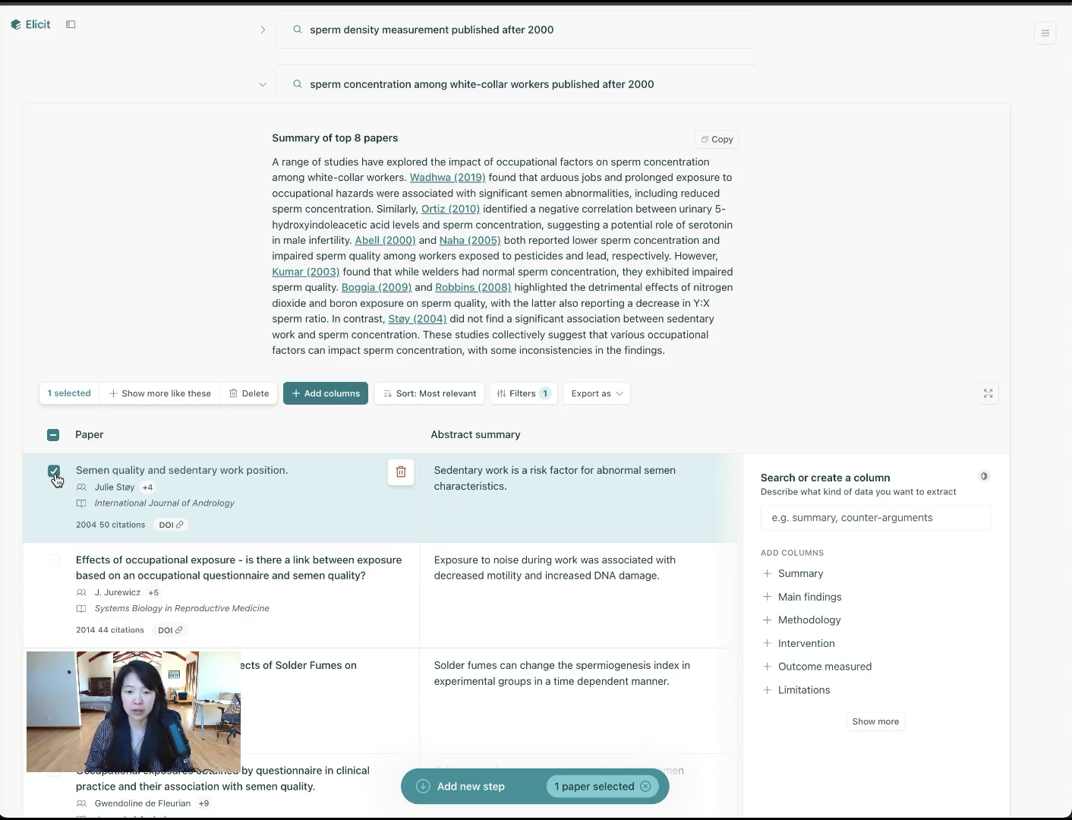
Step: Select the sedentary work paper and the occupational exposure questionnaire paper
{"action": "left_click", "coordinate": [53, 472]}
{"action": "left_click", "coordinate": [53, 472]}
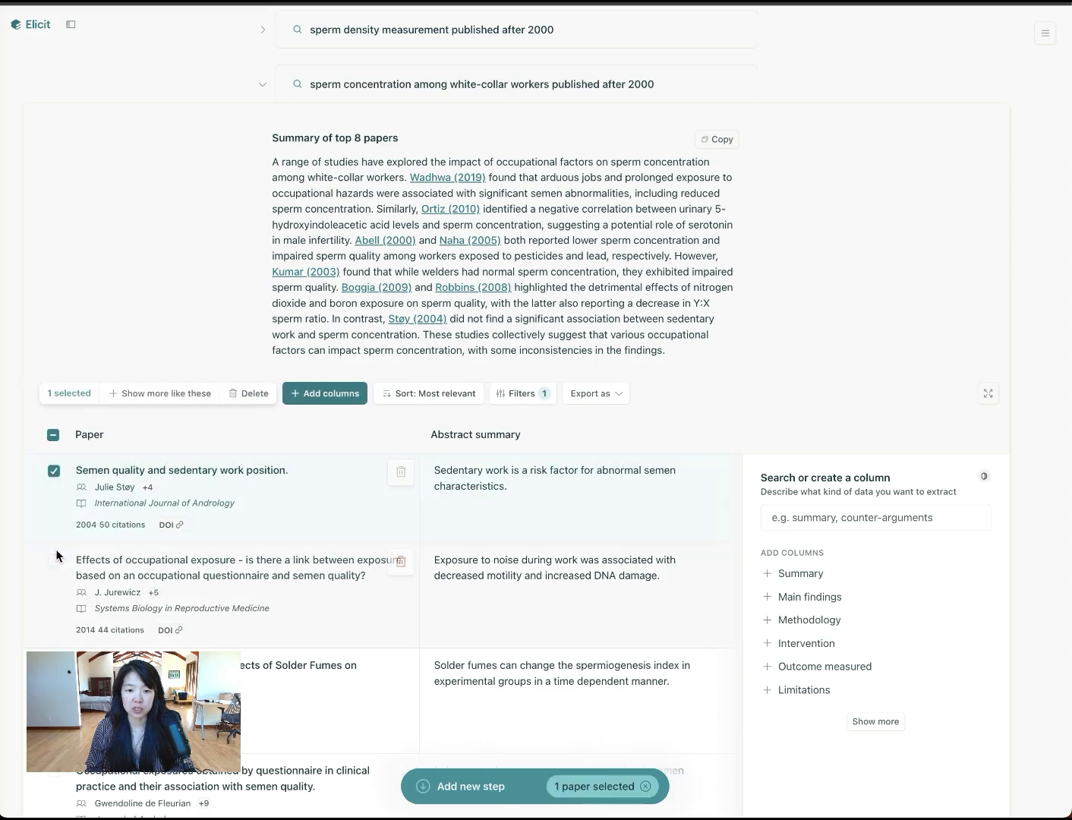
{"action": "left_click", "coordinate": [53, 560]}
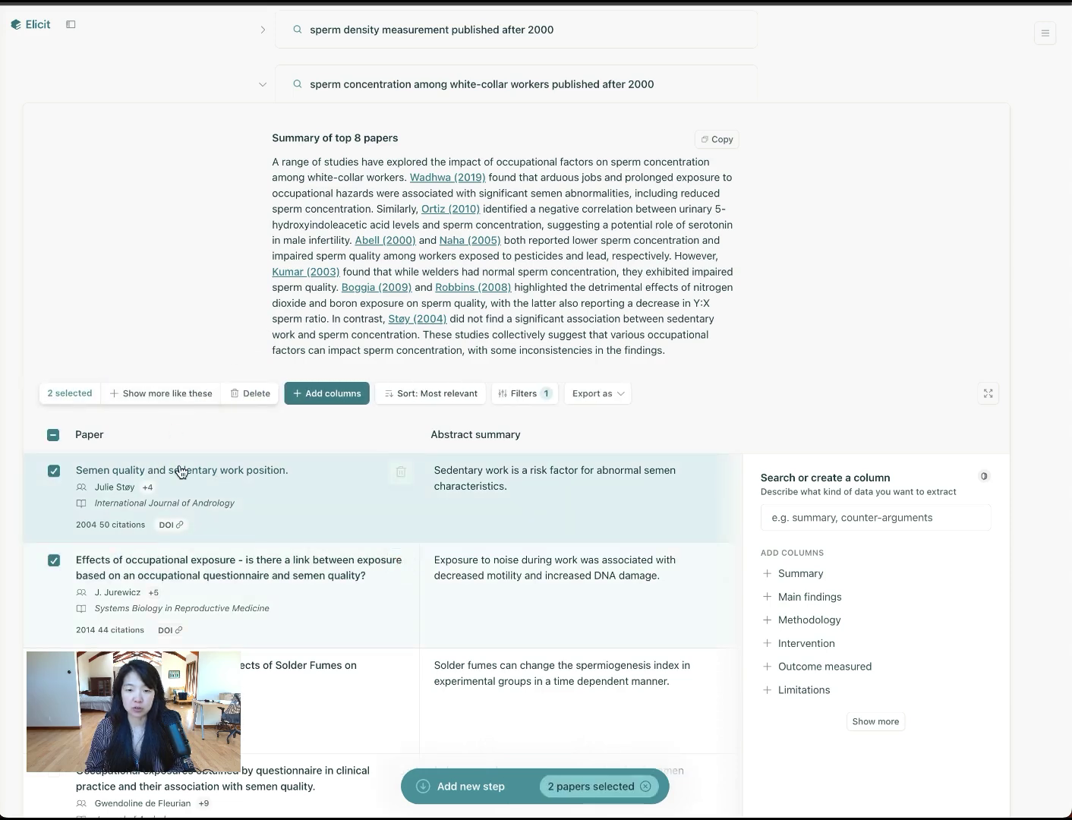
{"action": "scroll", "coordinate": [180, 471], "scroll_direction": "down", "scroll_amount": 1}
Step: Clear all paper selections, collapse the white-collar search, and open the new-step menu
{"action": "left_click", "coordinate": [49, 423]}
{"action": "left_click", "coordinate": [50, 423]}
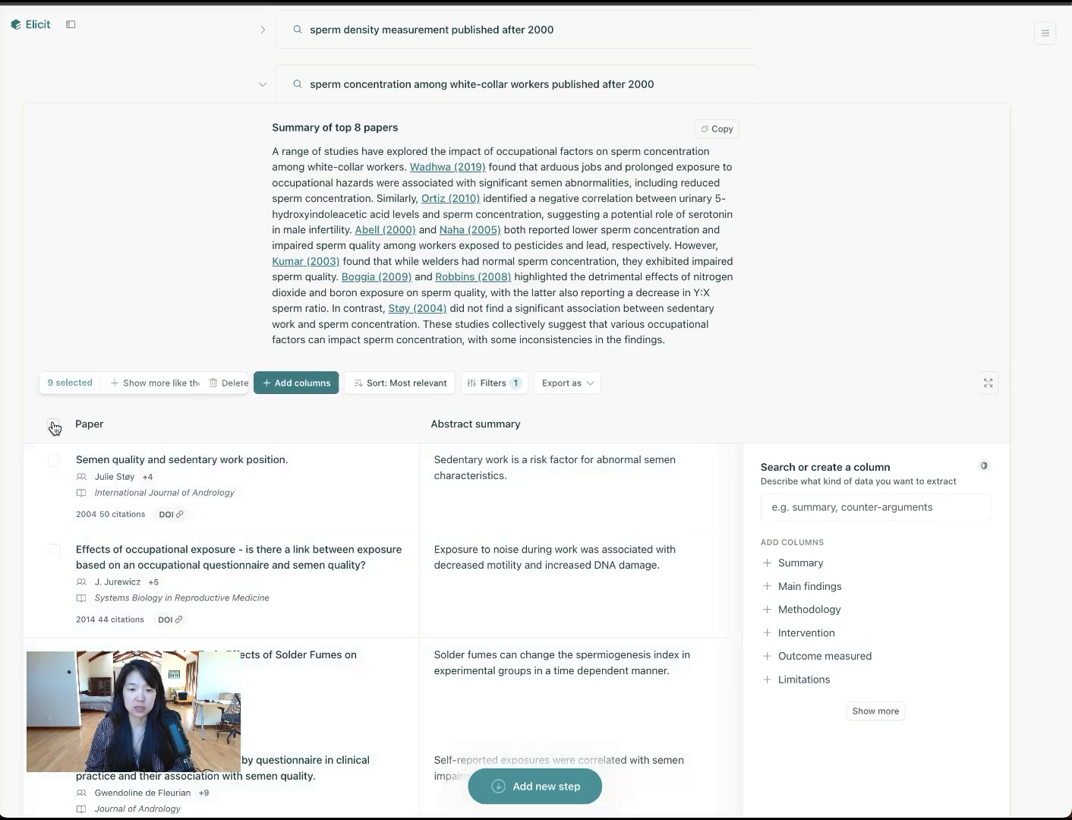
{"action": "scroll", "coordinate": [343, 646], "scroll_direction": "down", "scroll_amount": 10}
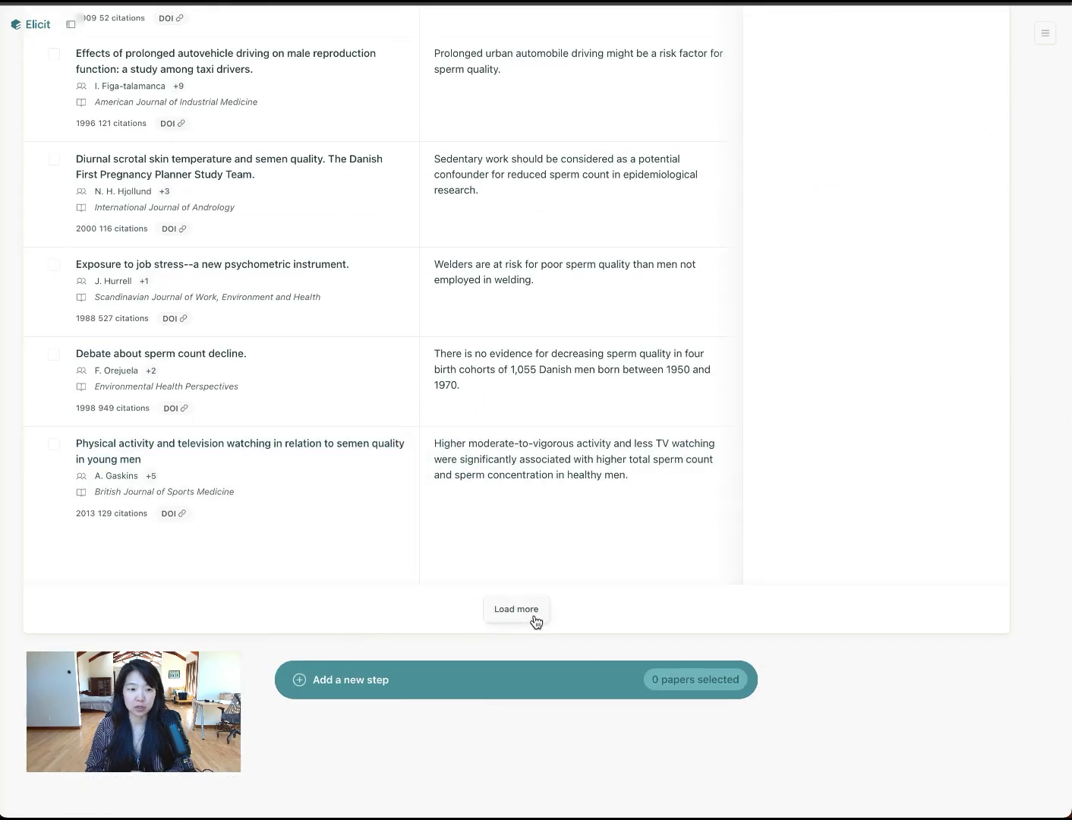
{"action": "scroll", "coordinate": [535, 622], "scroll_direction": "up", "scroll_amount": 15}
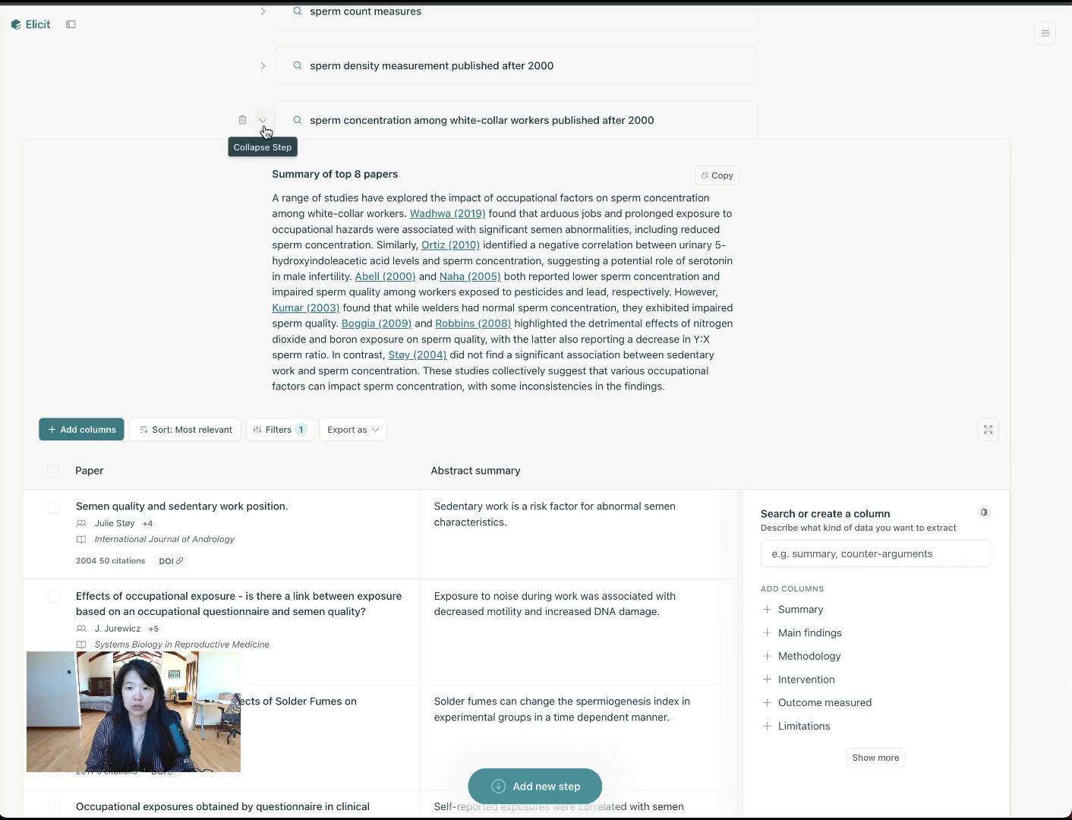
{"action": "left_click", "coordinate": [242, 120]}
{"action": "left_click", "coordinate": [369, 295]}
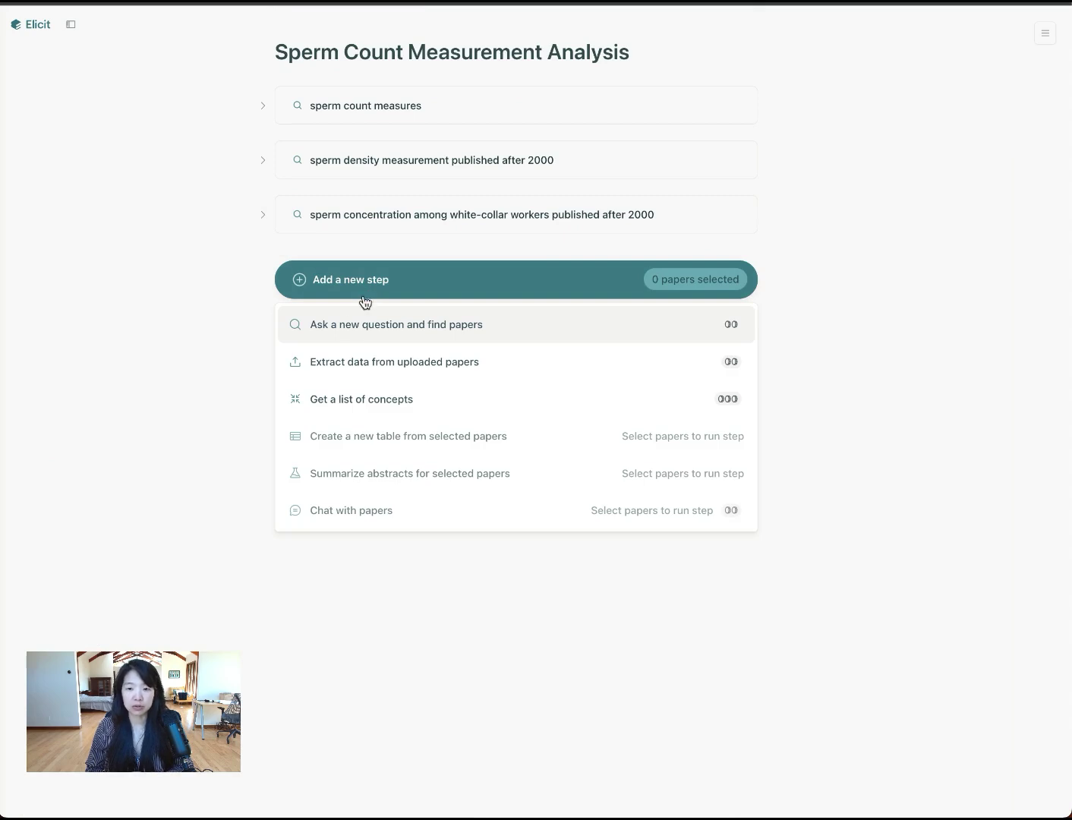
Step: Search 'meta-analyses on sperm count published after 2000' and review its Meta-Analysis, 2000–2024 filters
{"action": "left_click", "coordinate": [345, 326]}
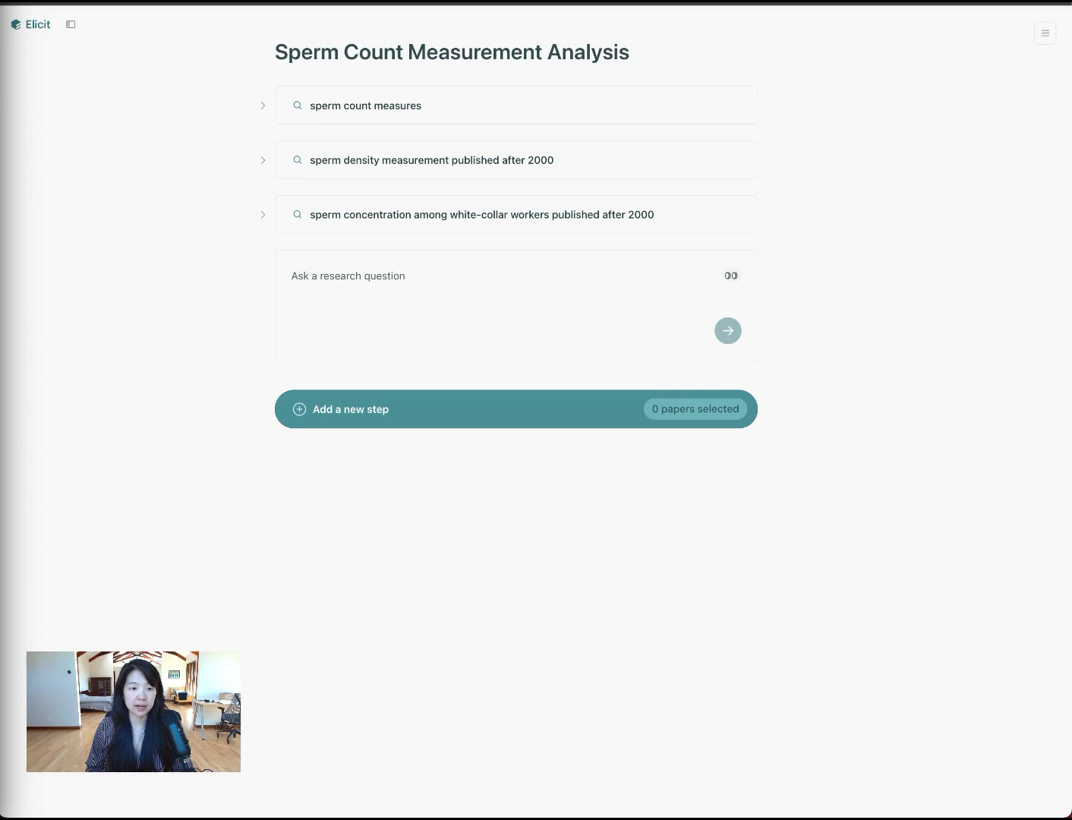
{"action": "left_click", "coordinate": [367, 328]}
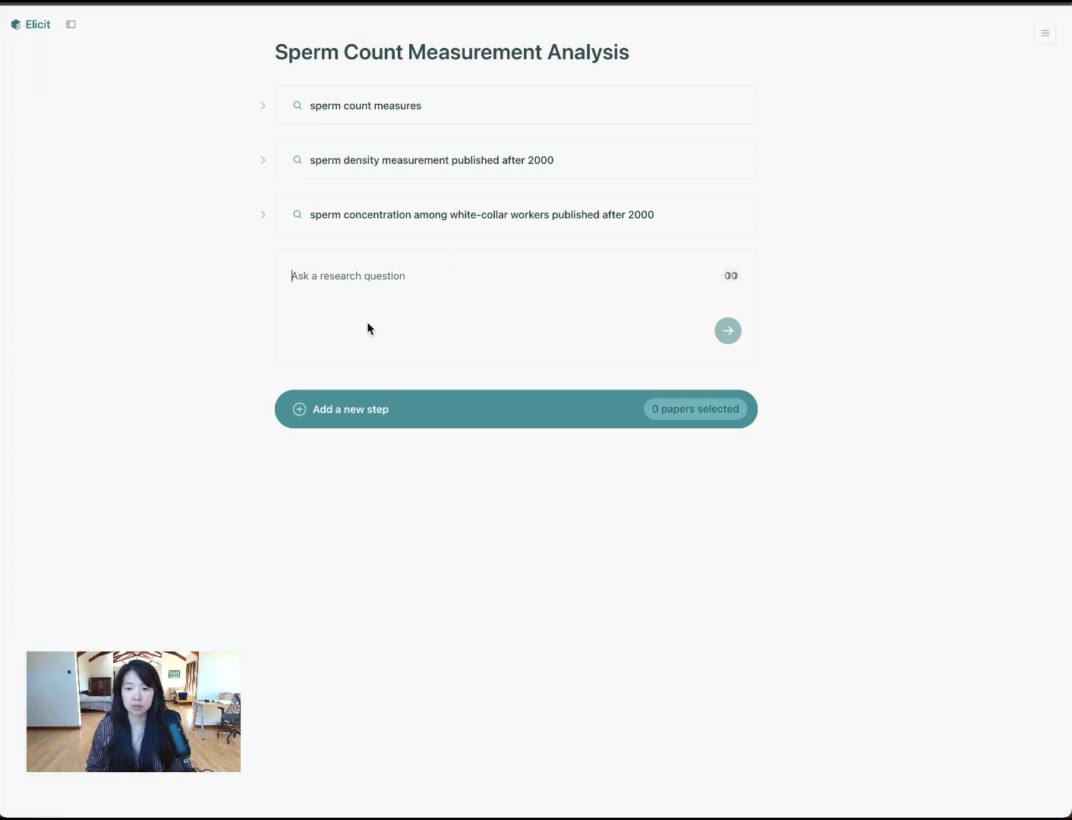
{"action": "type", "text": "meta-analyses on sperm count published after 2000"}
{"action": "key", "text": "Return"}
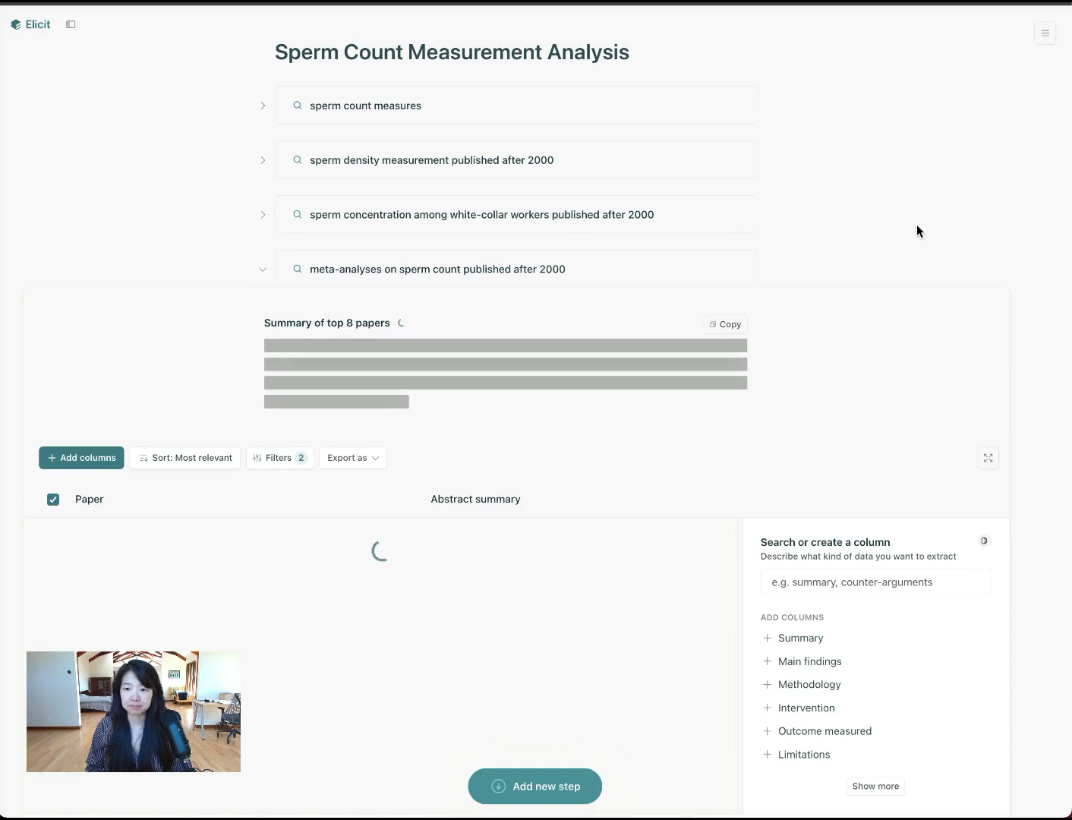
{"action": "left_click", "coordinate": [279, 456]}
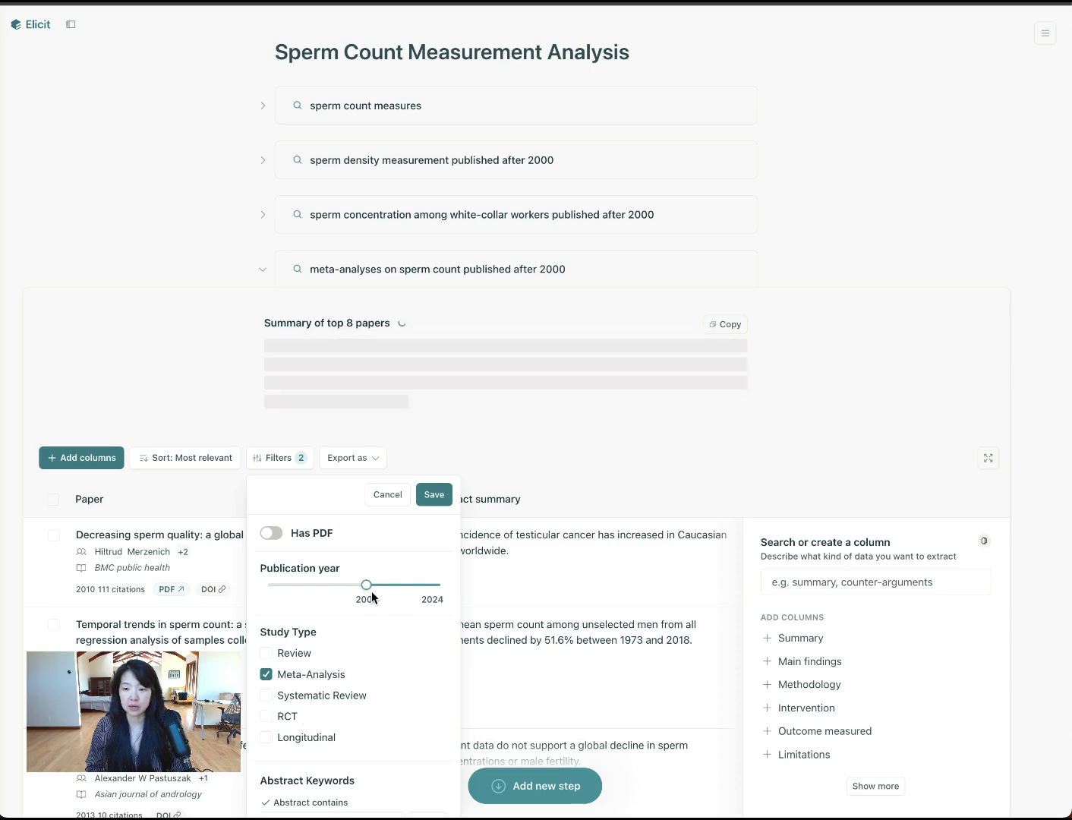
Step: Delete all meta-analyses papers except the 20th–21st century temporal trends paper
{"action": "left_click", "coordinate": [765, 438]}
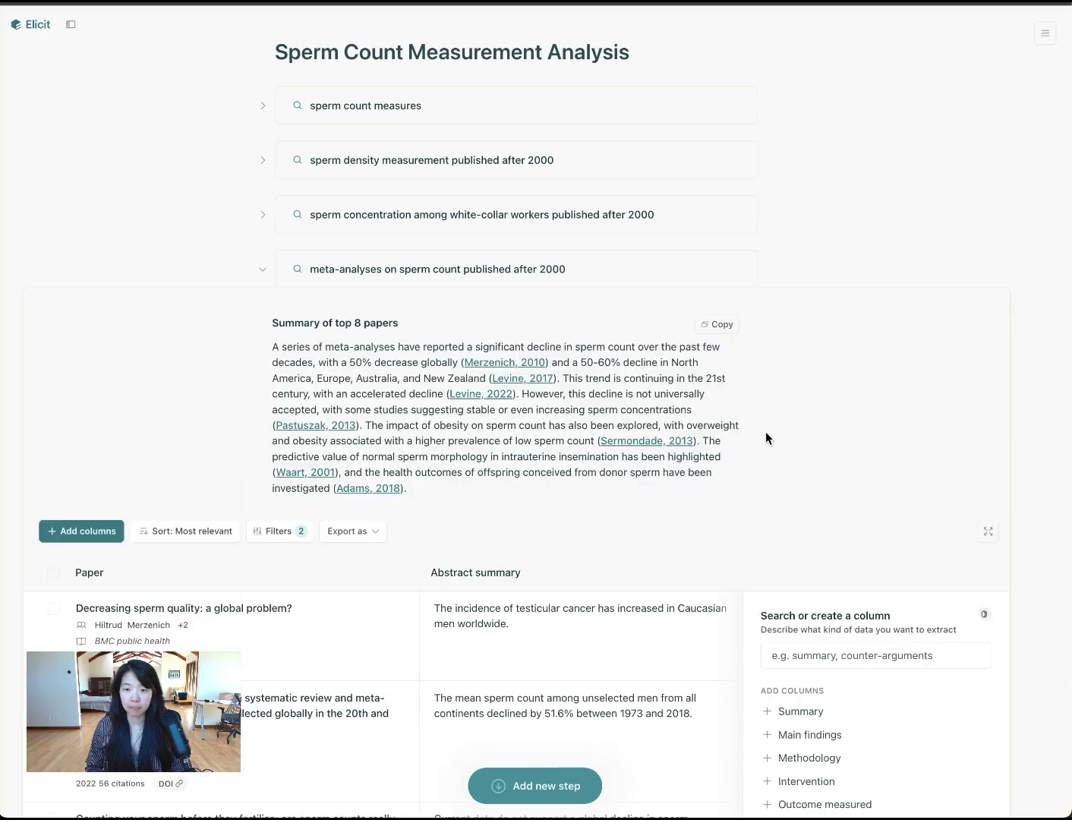
{"action": "scroll", "coordinate": [764, 432], "scroll_direction": "down", "scroll_amount": 5}
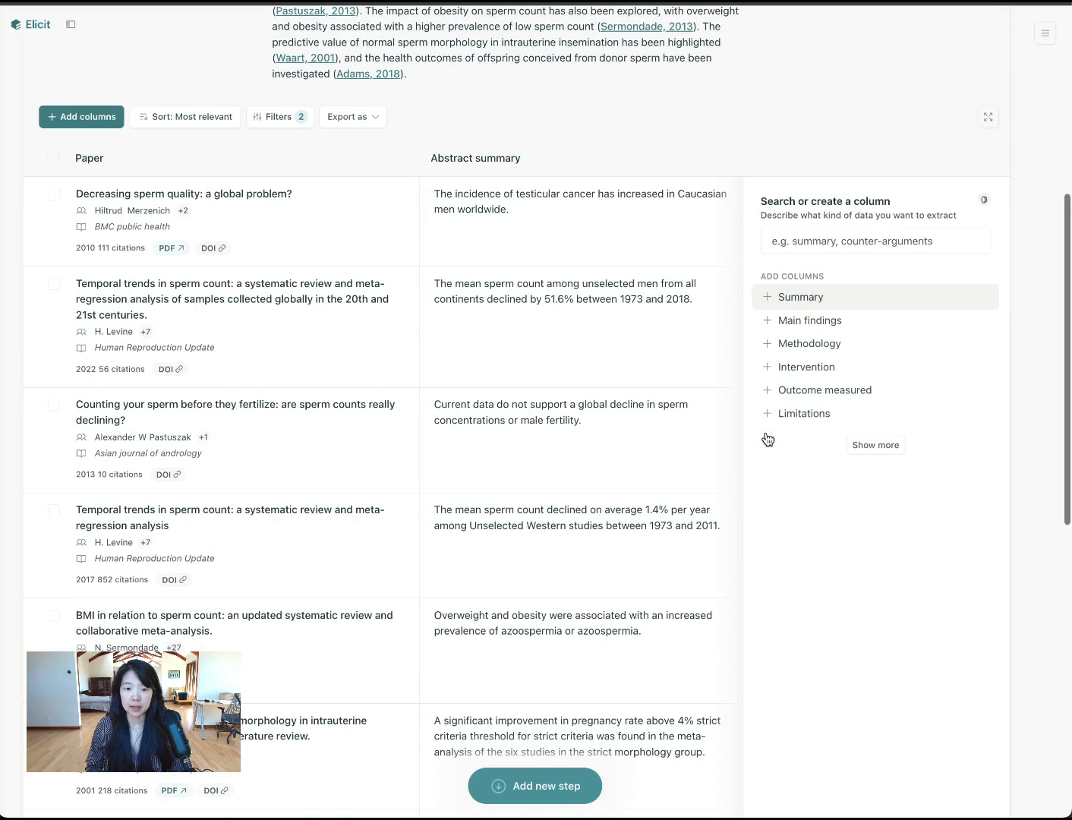
{"action": "scroll", "coordinate": [766, 433], "scroll_direction": "up", "scroll_amount": 1}
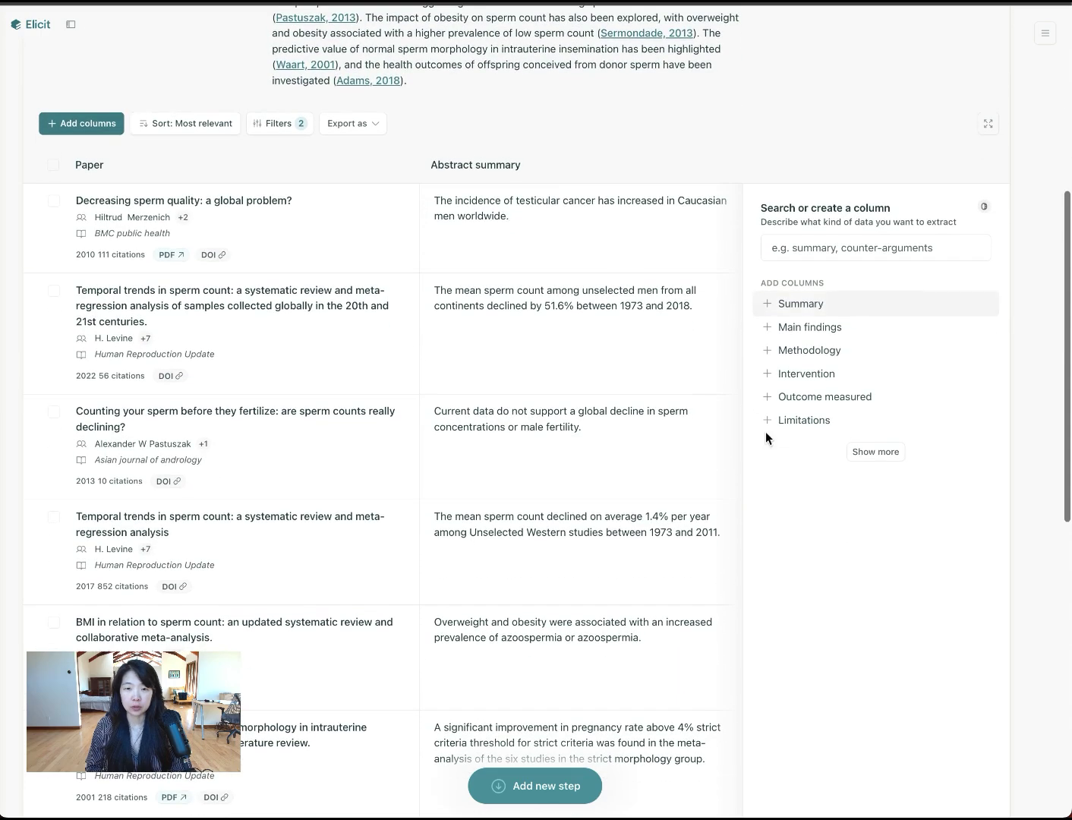
{"action": "left_click", "coordinate": [54, 165]}
{"action": "left_click", "coordinate": [53, 290]}
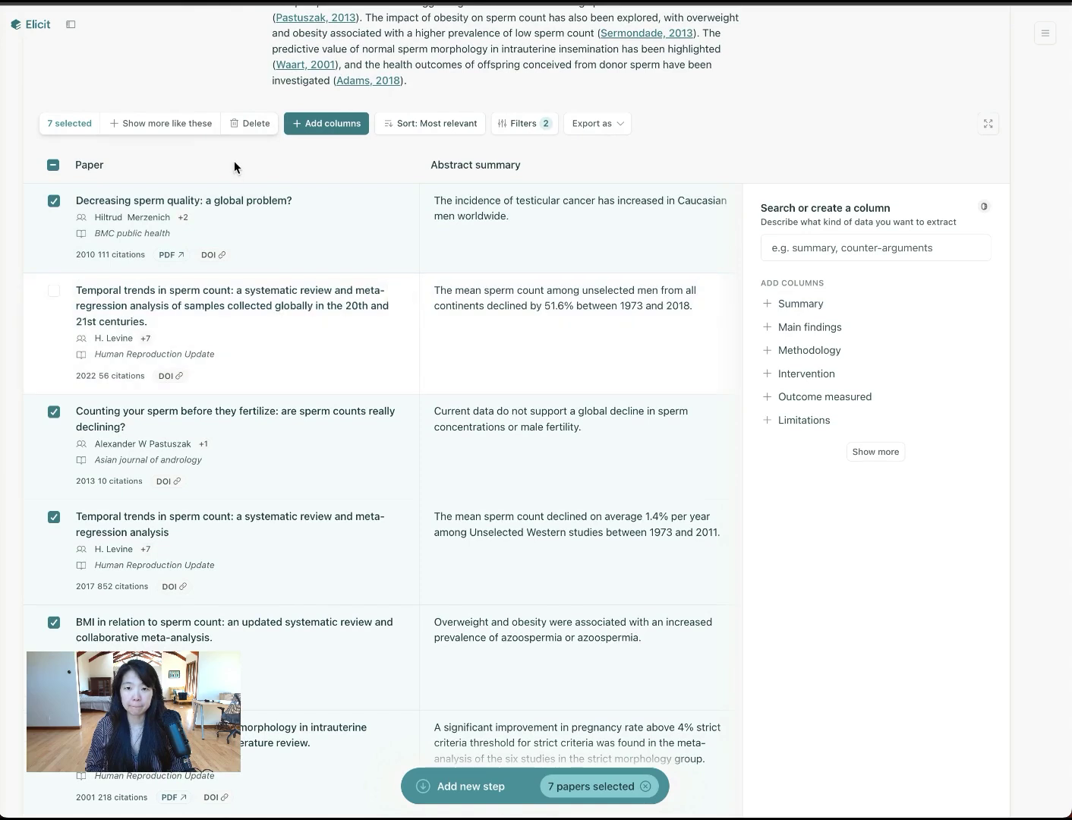
{"action": "left_click", "coordinate": [249, 123]}
Step: Add papers similar to the temporal trends paper, then deselect it
{"action": "left_click", "coordinate": [52, 199]}
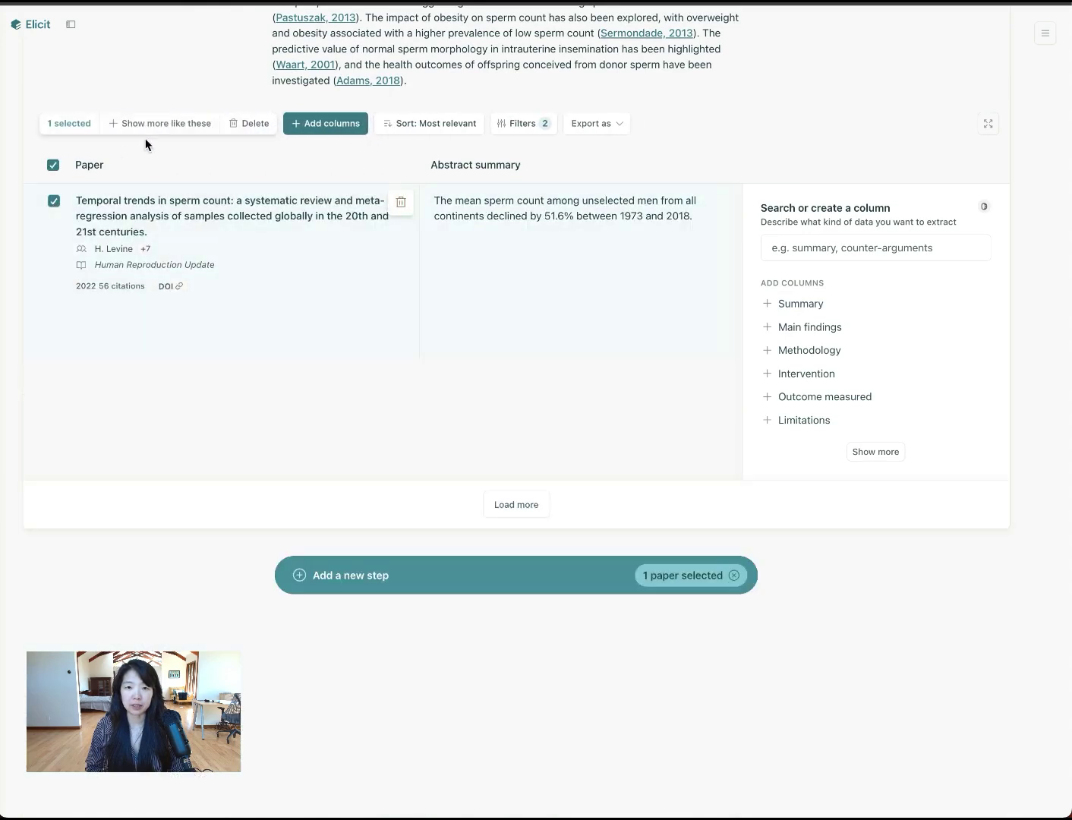
{"action": "left_click", "coordinate": [143, 124]}
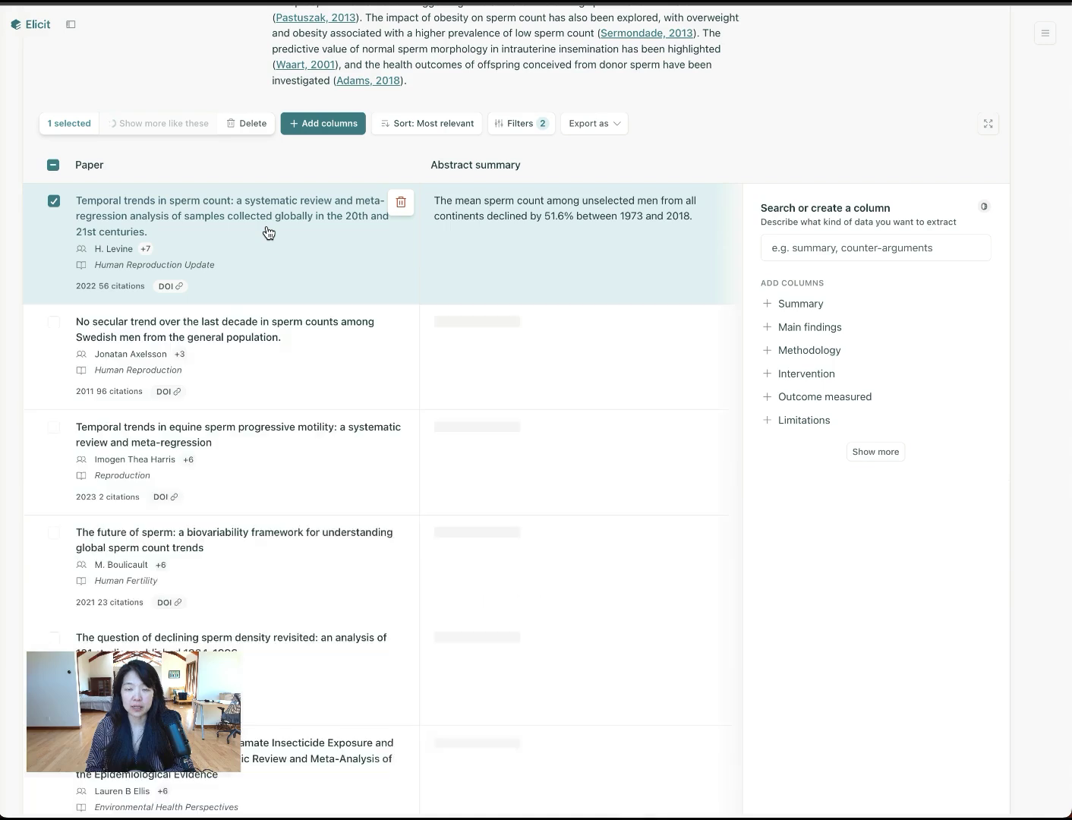
{"action": "left_click", "coordinate": [53, 201]}
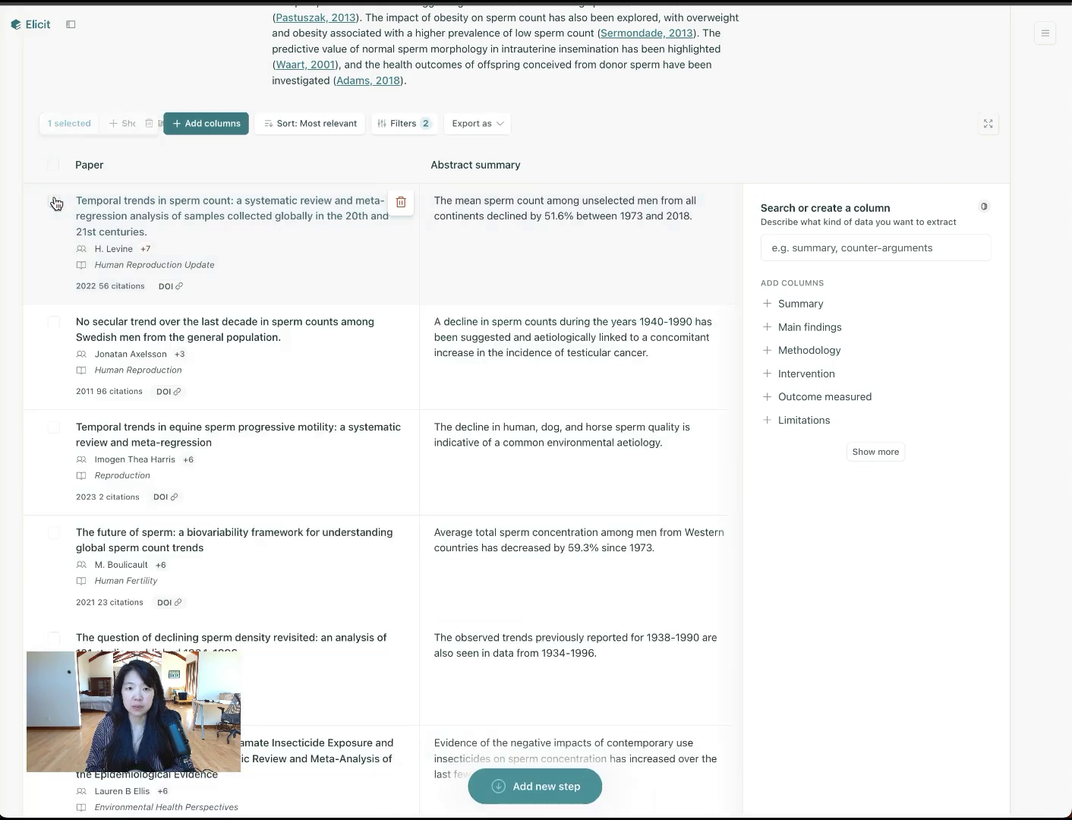
Step: Filter the meta-analyses search to Meta-Analysis and RCT study types and review the refreshed results
{"action": "left_click", "coordinate": [278, 124]}
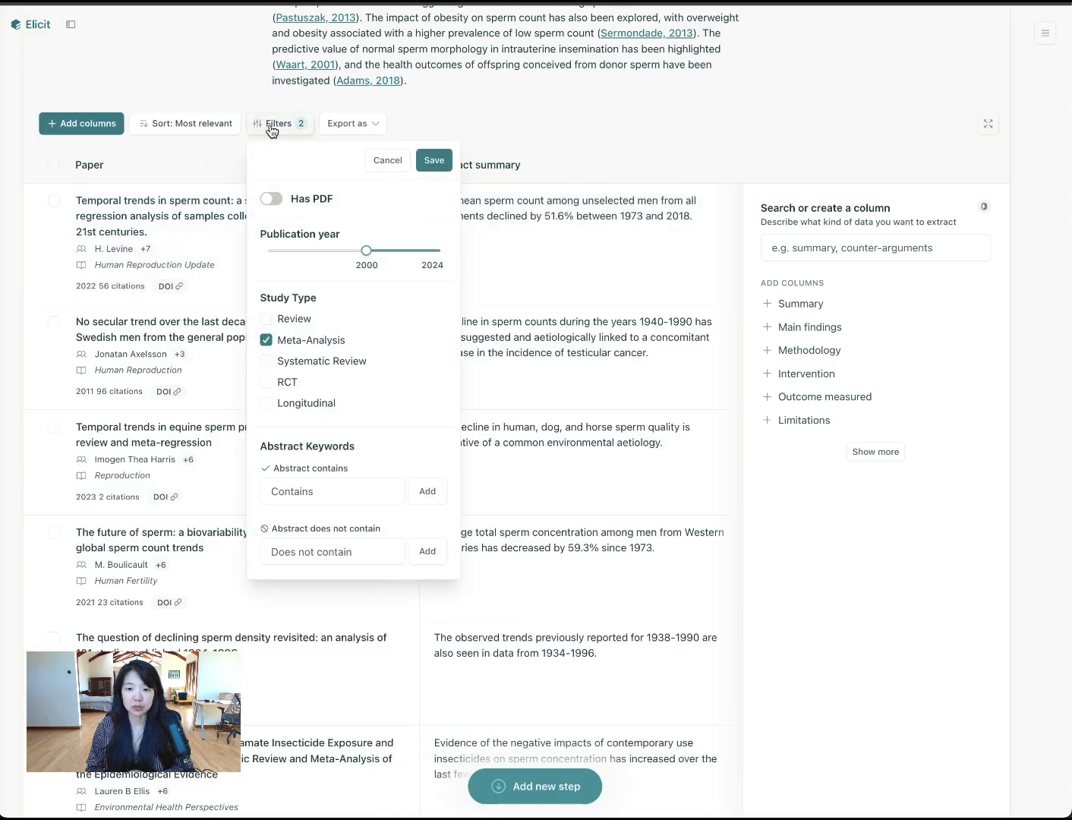
{"action": "left_click", "coordinate": [267, 340]}
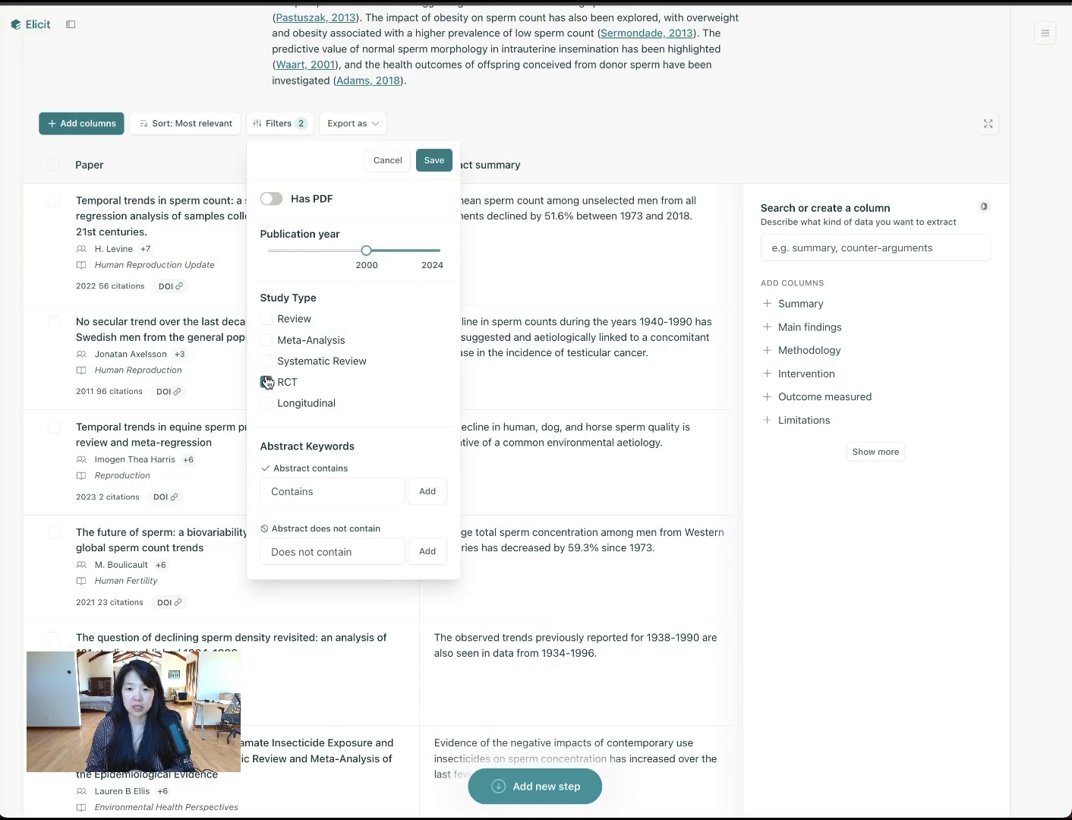
{"action": "left_click", "coordinate": [265, 341]}
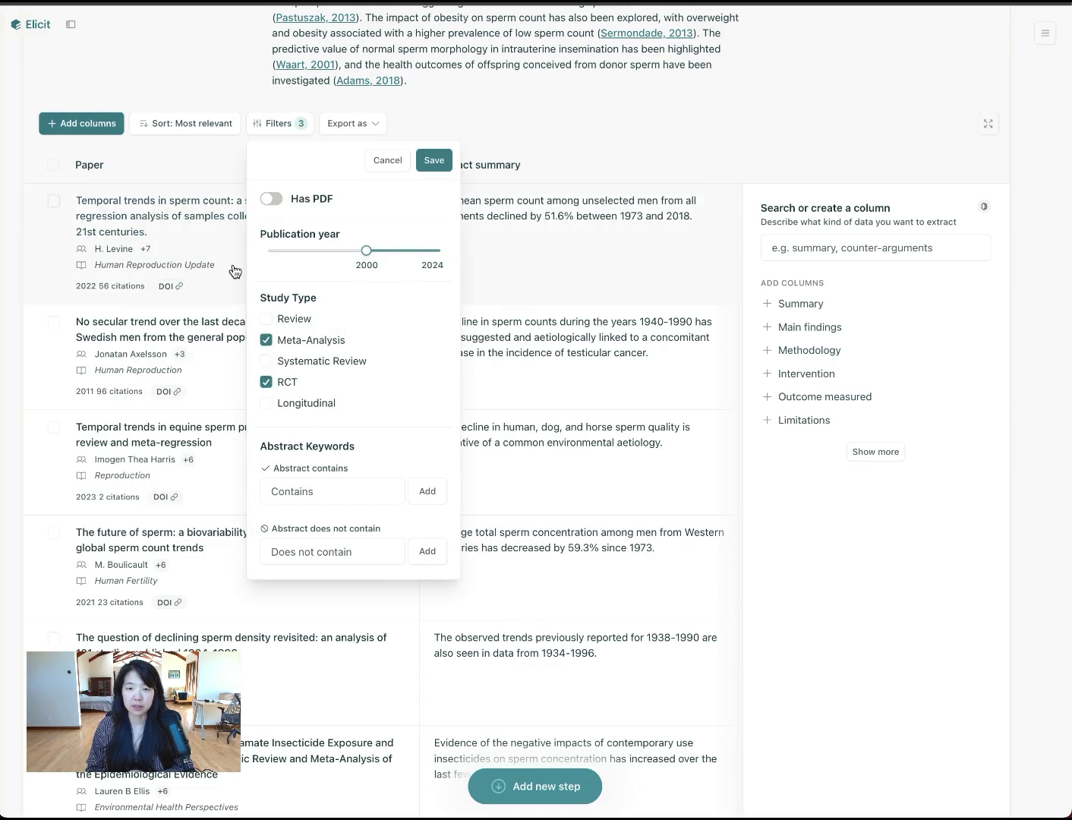
{"action": "left_click", "coordinate": [430, 159]}
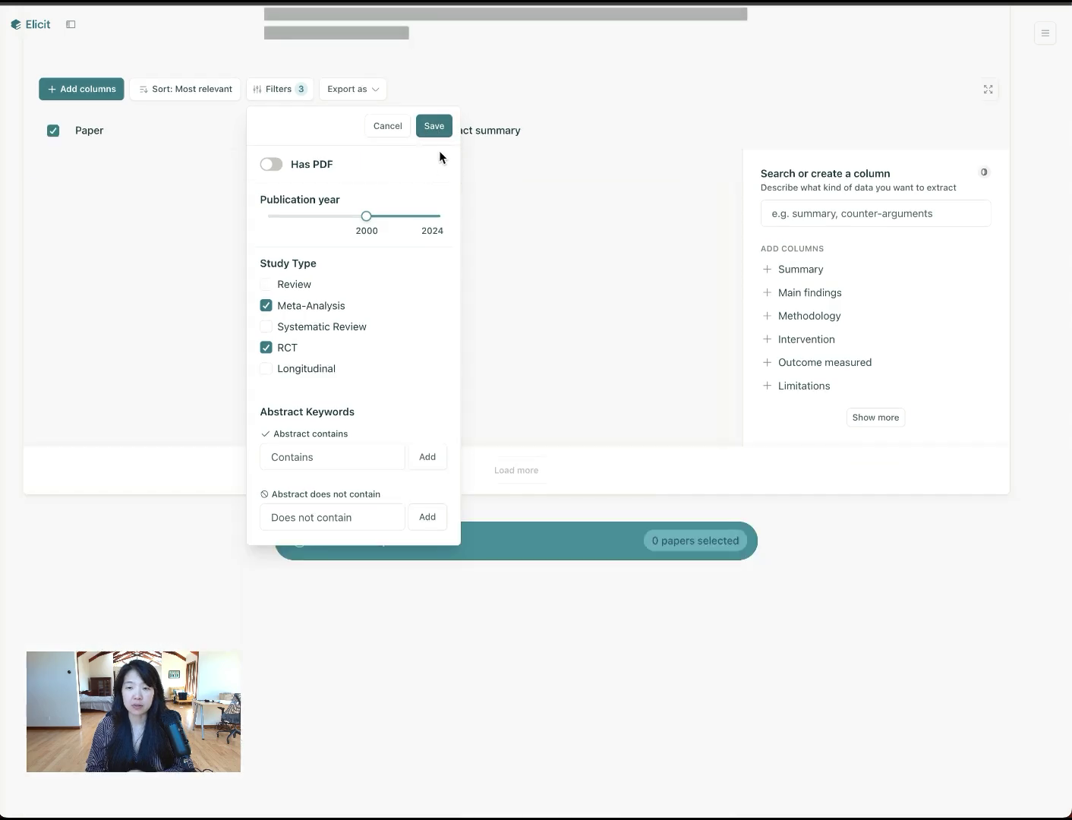
{"action": "scroll", "coordinate": [535, 98], "scroll_direction": "up", "scroll_amount": 2}
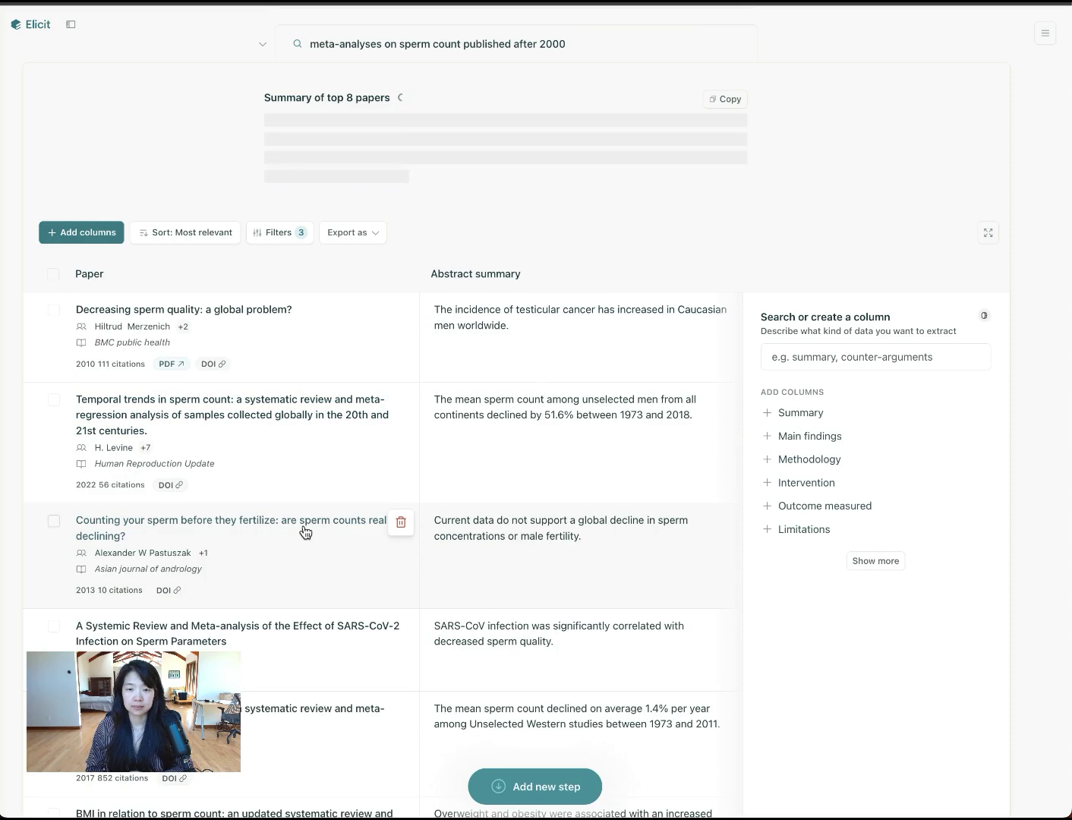
{"action": "scroll", "coordinate": [304, 532], "scroll_direction": "down", "scroll_amount": 3}
{"action": "scroll", "coordinate": [304, 532], "scroll_direction": "down", "scroll_amount": 3}
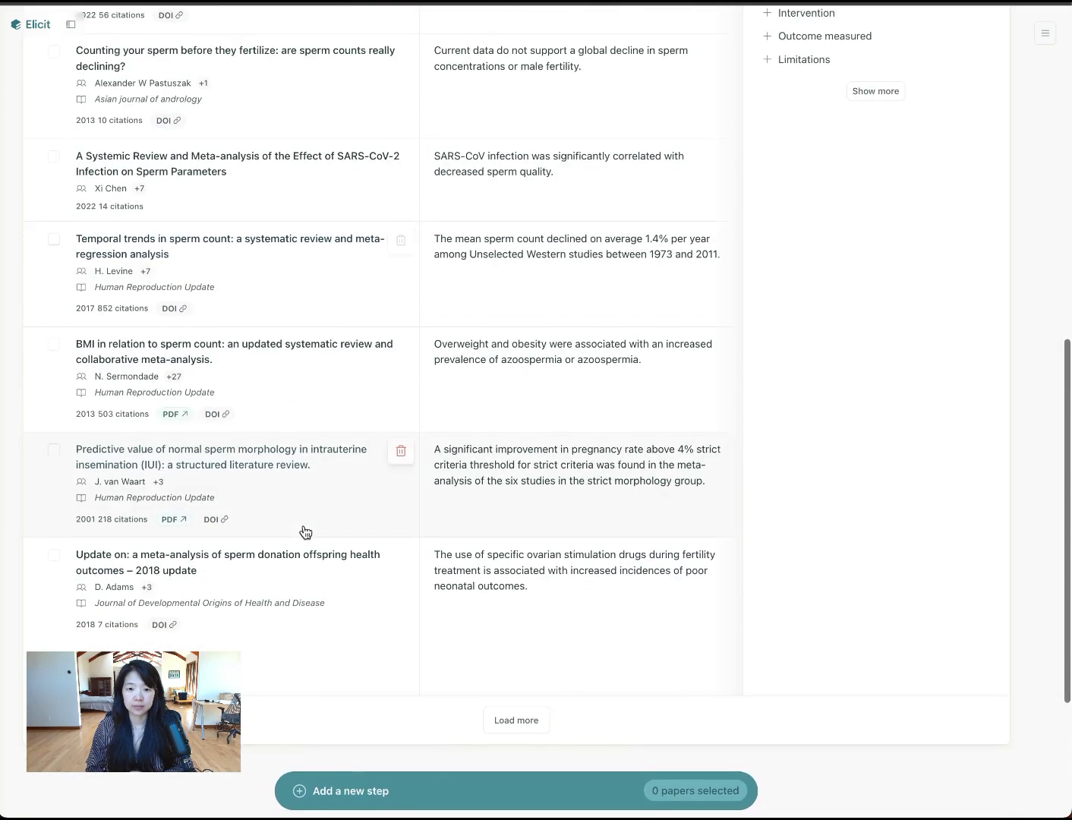
{"action": "scroll", "coordinate": [304, 532], "scroll_direction": "down", "scroll_amount": 3}
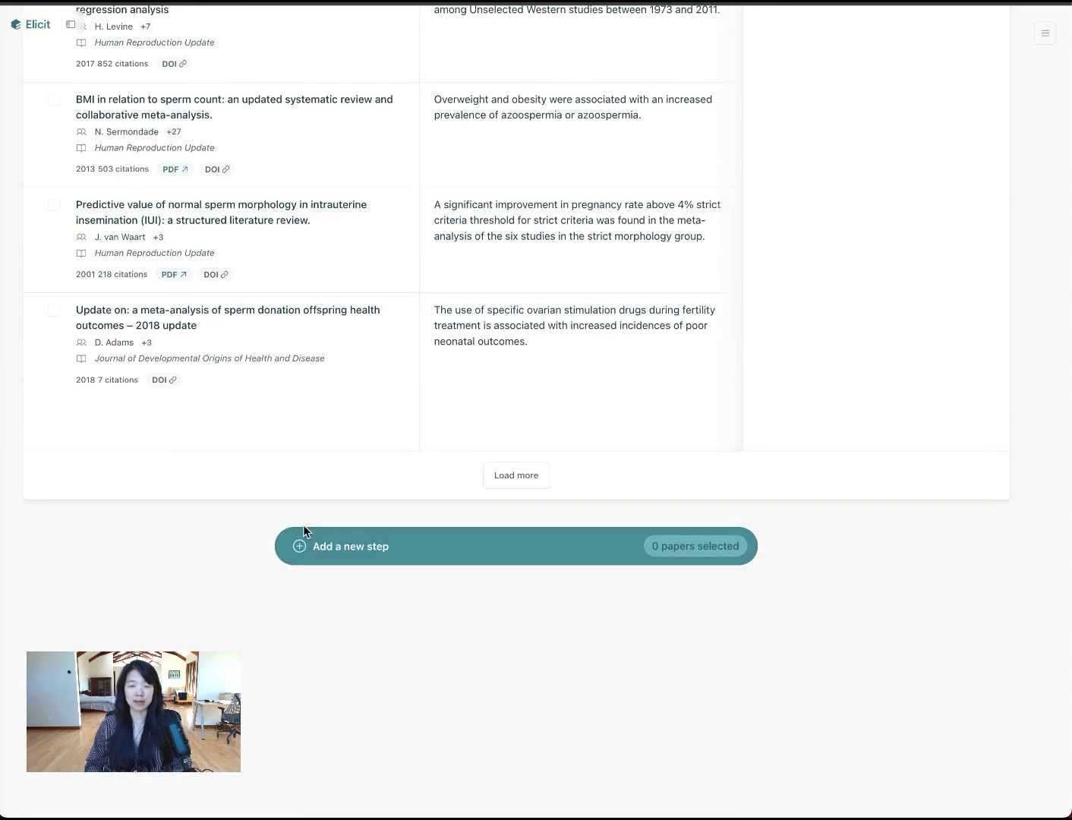
{"action": "scroll", "coordinate": [303, 525], "scroll_direction": "up", "scroll_amount": 7}
{"action": "scroll", "coordinate": [305, 531], "scroll_direction": "up", "scroll_amount": 5}
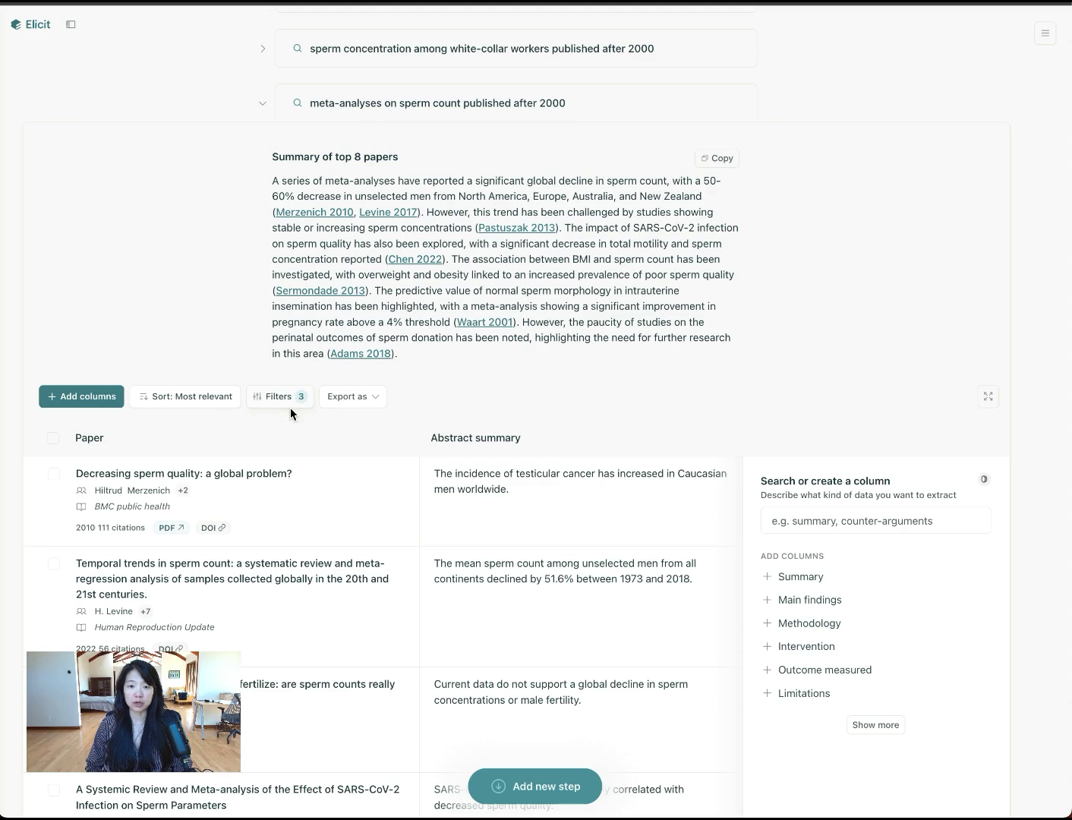
{"action": "scroll", "coordinate": [290, 414], "scroll_direction": "down", "scroll_amount": 3}
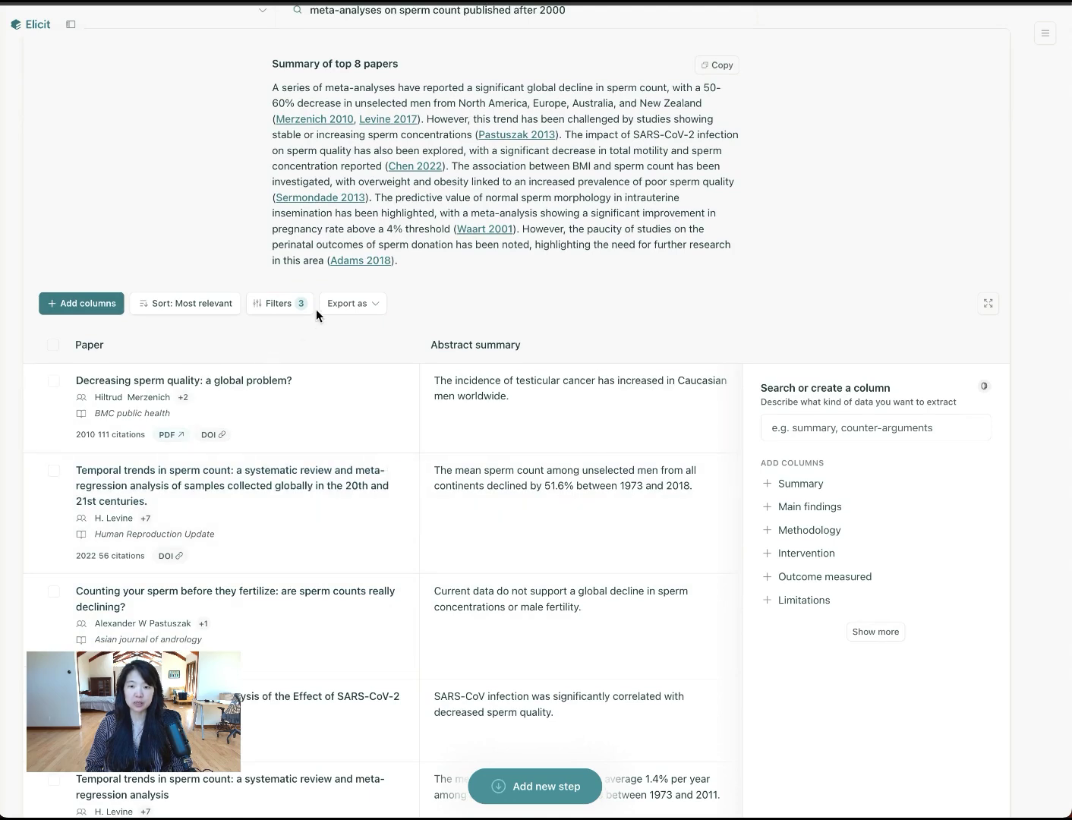
Step: Clear the Meta-Analysis and RCT filters and limit the meta-analyses search to papers from 2022 onward
{"action": "left_click", "coordinate": [280, 304]}
{"action": "left_click", "coordinate": [287, 523]}
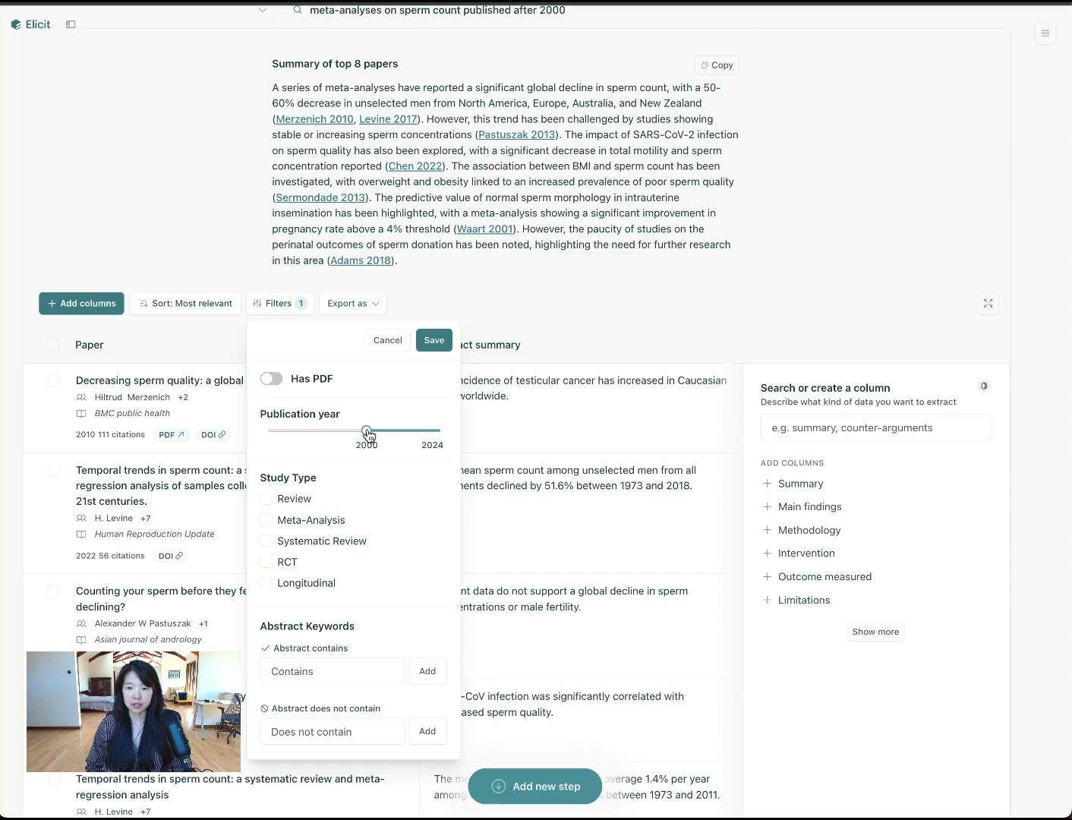
{"action": "left_click_drag", "start_coordinate": [366, 431], "coordinate": [431, 453]}
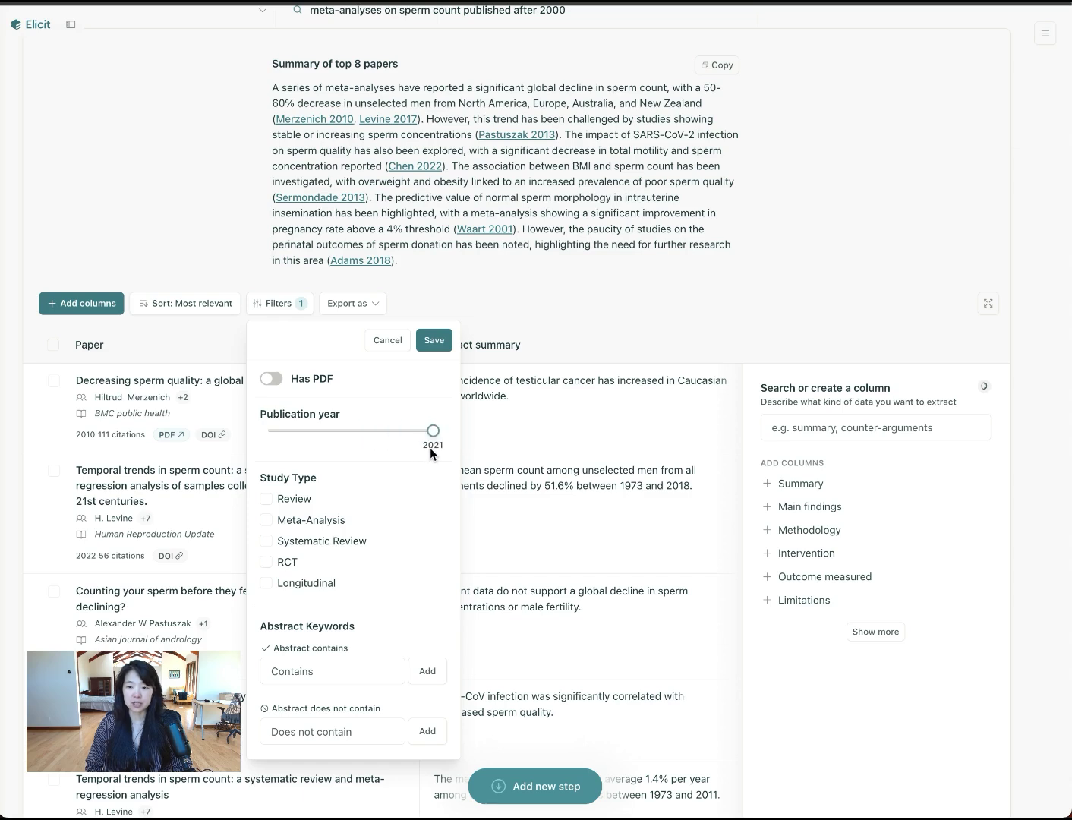
{"action": "left_click", "coordinate": [442, 346]}
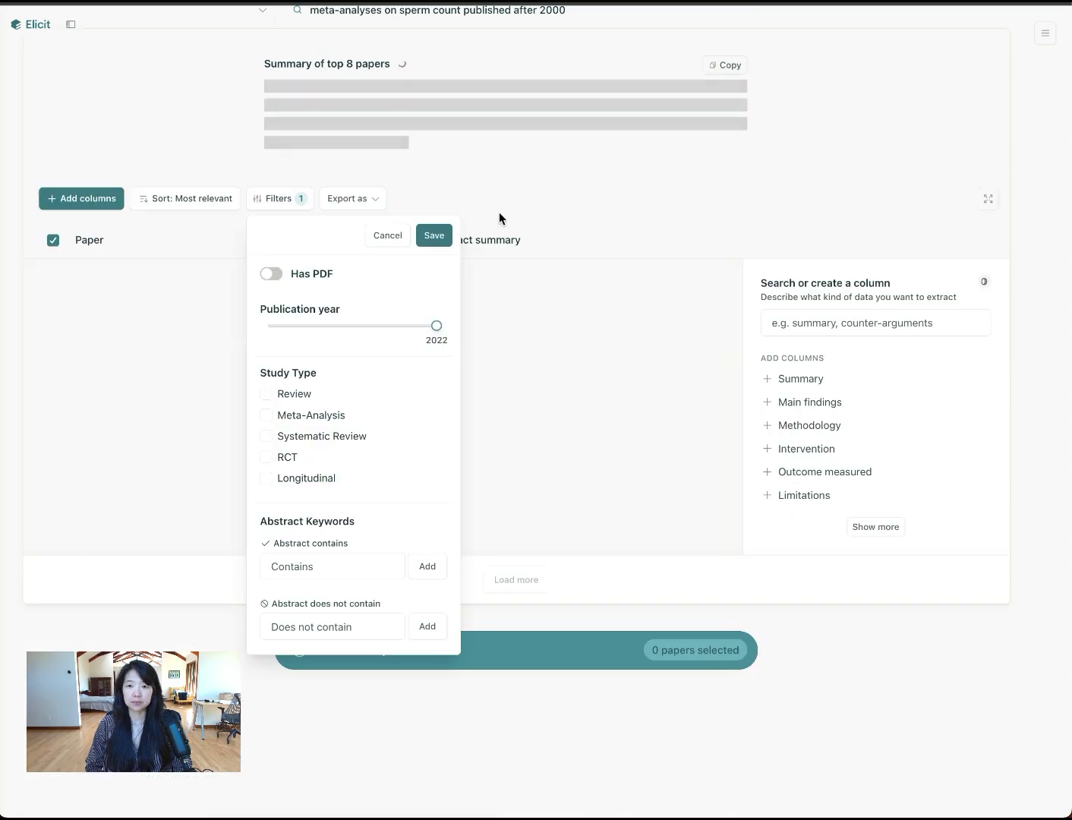
{"action": "left_click", "coordinate": [435, 235]}
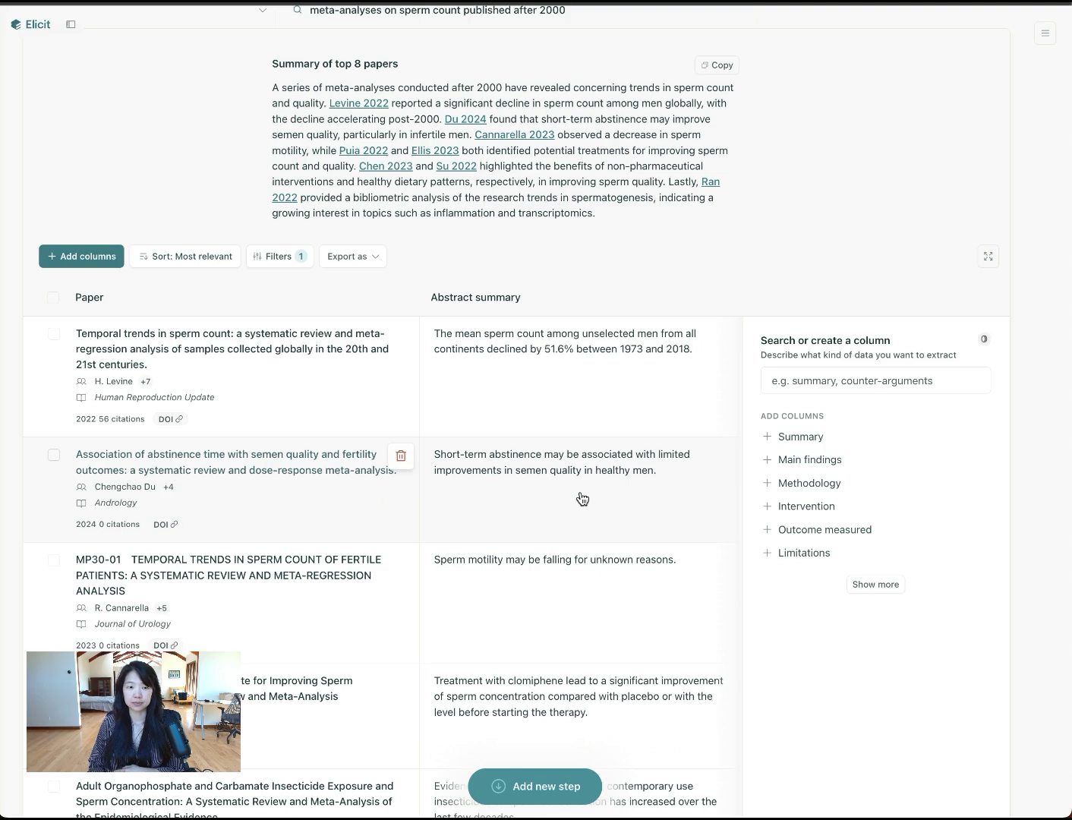
{"action": "scroll", "coordinate": [581, 497], "scroll_direction": "up", "scroll_amount": 5}
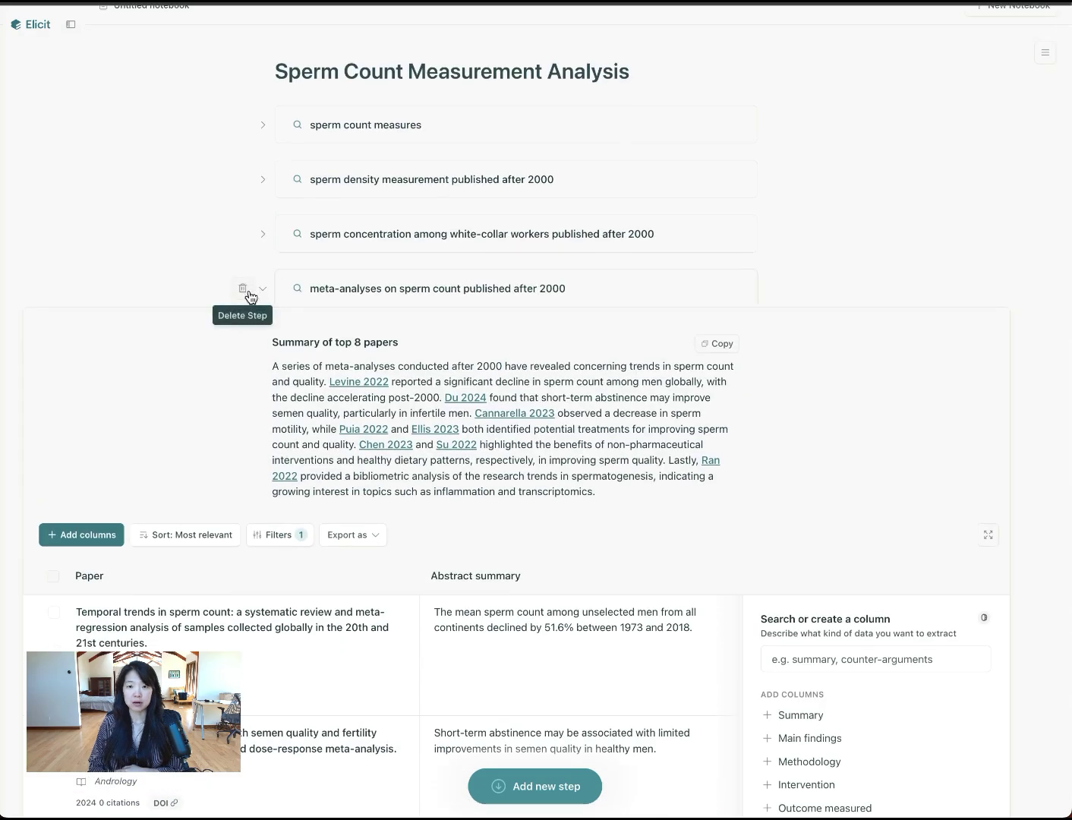
{"action": "left_click", "coordinate": [243, 288]}
{"action": "left_click", "coordinate": [271, 277]}
{"action": "left_click", "coordinate": [262, 292]}
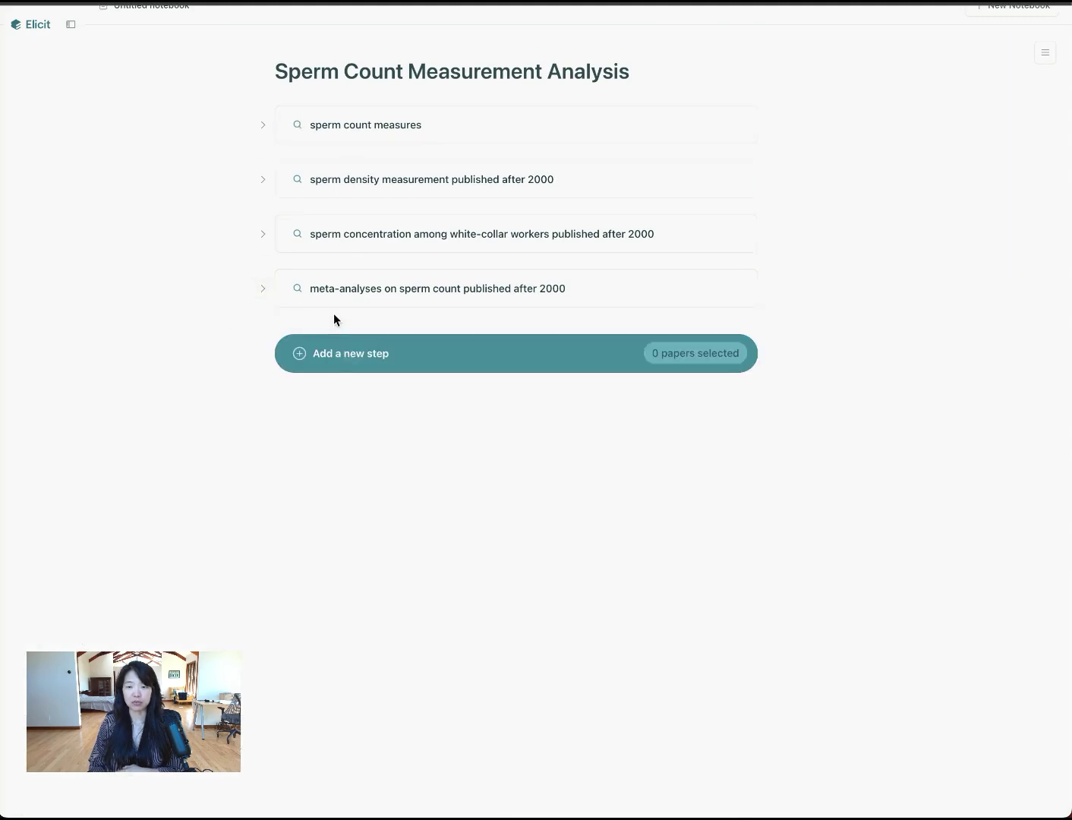
{"action": "left_click", "coordinate": [328, 363]}
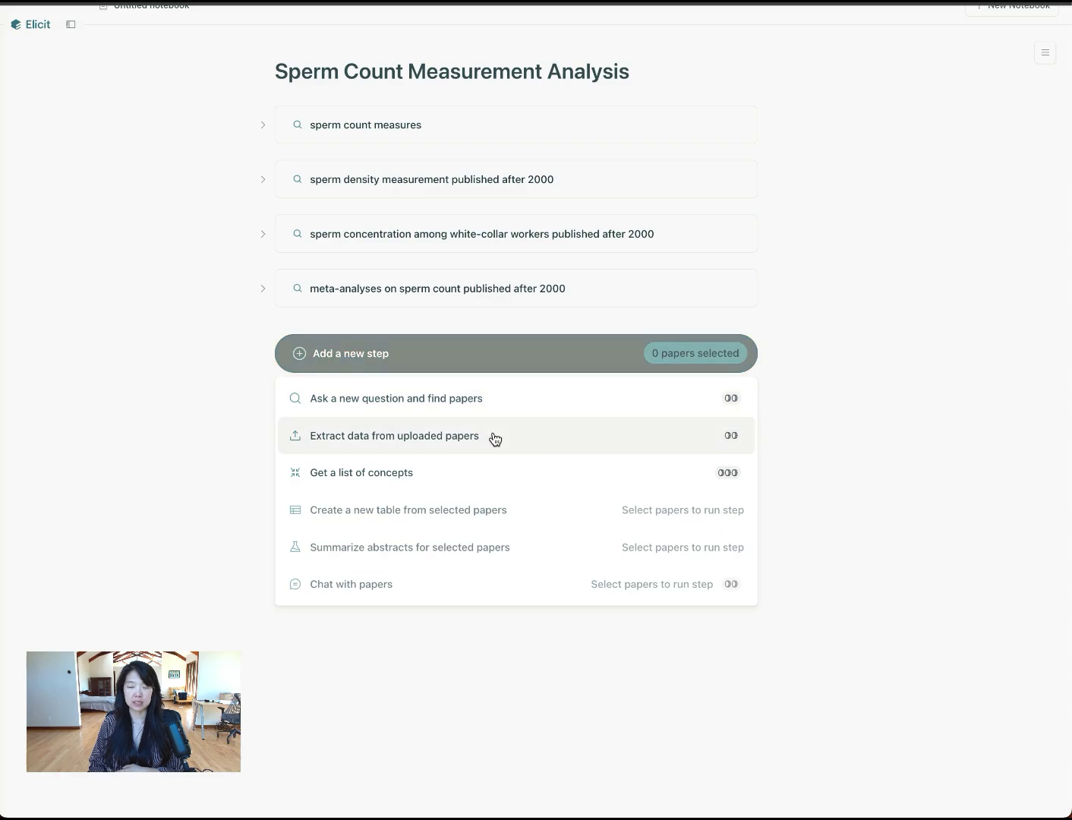
{"action": "left_click", "coordinate": [263, 287]}
{"action": "scroll", "coordinate": [301, 678], "scroll_direction": "down", "scroll_amount": 15}
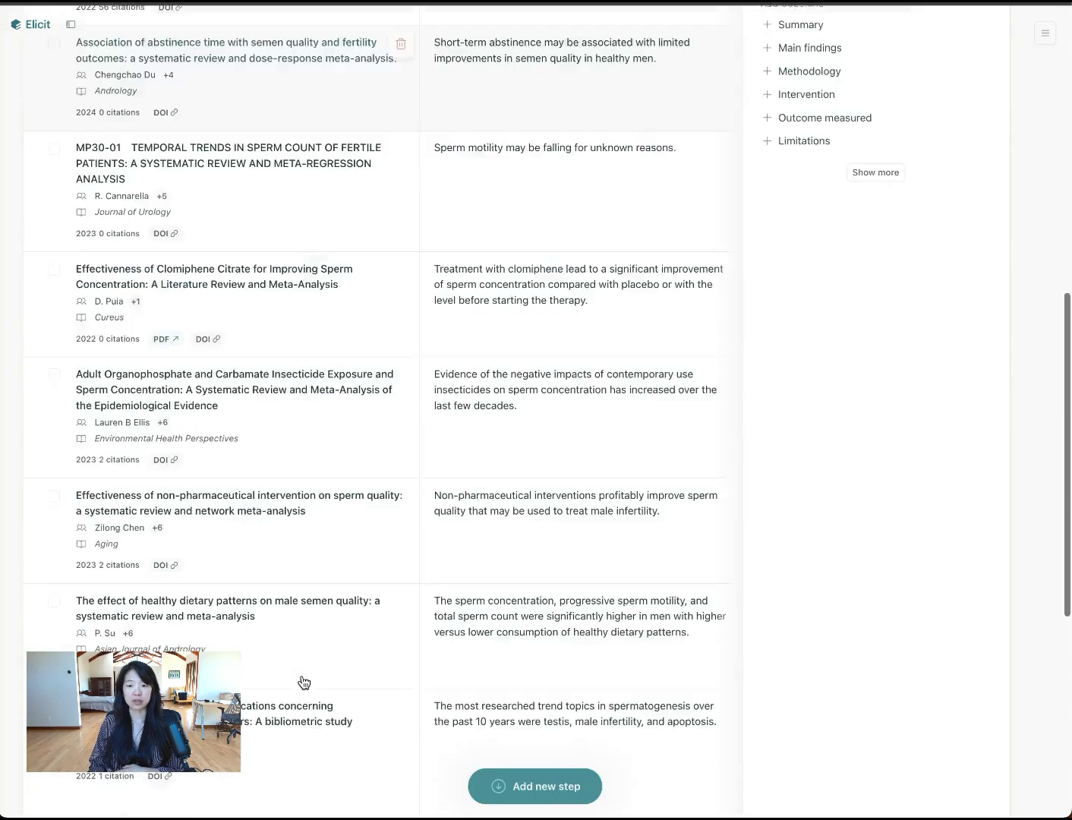
{"action": "scroll", "coordinate": [301, 679], "scroll_direction": "up", "scroll_amount": 13}
{"action": "scroll", "coordinate": [303, 683], "scroll_direction": "up", "scroll_amount": 3}
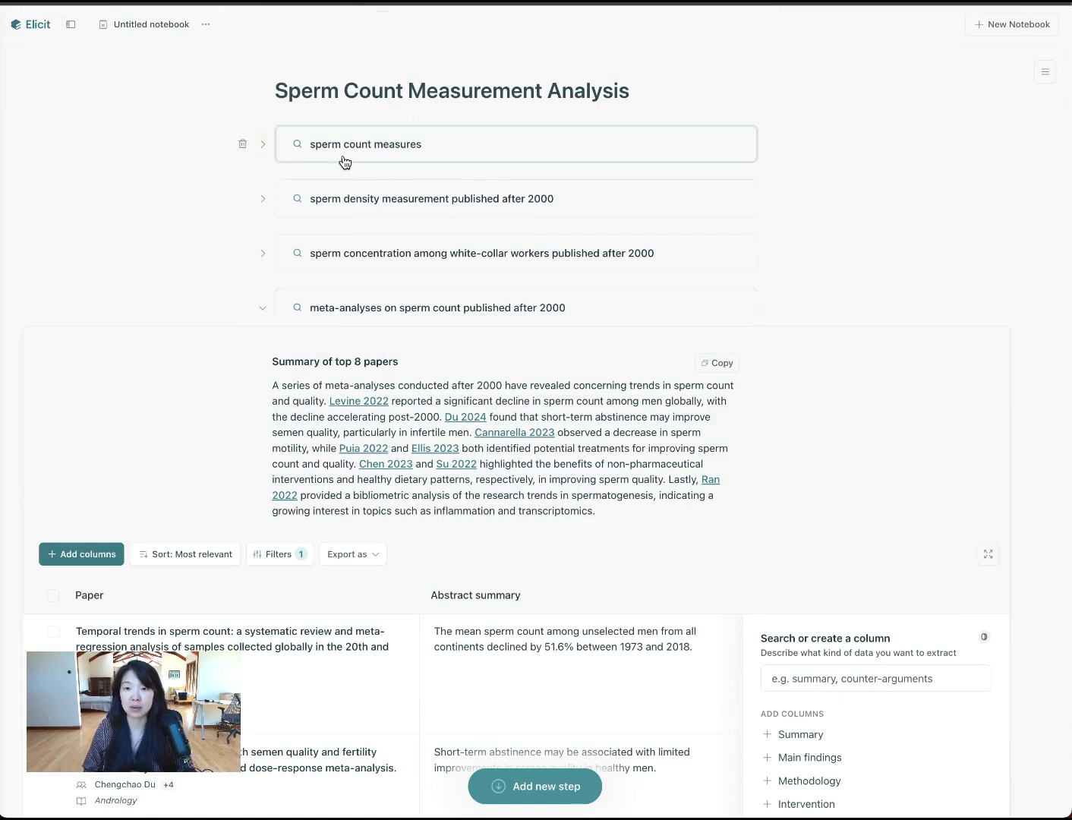
Step: Scroll down through the meta-analyses papers and back up the notebook
{"action": "scroll", "coordinate": [299, 216], "scroll_direction": "down", "scroll_amount": 5}
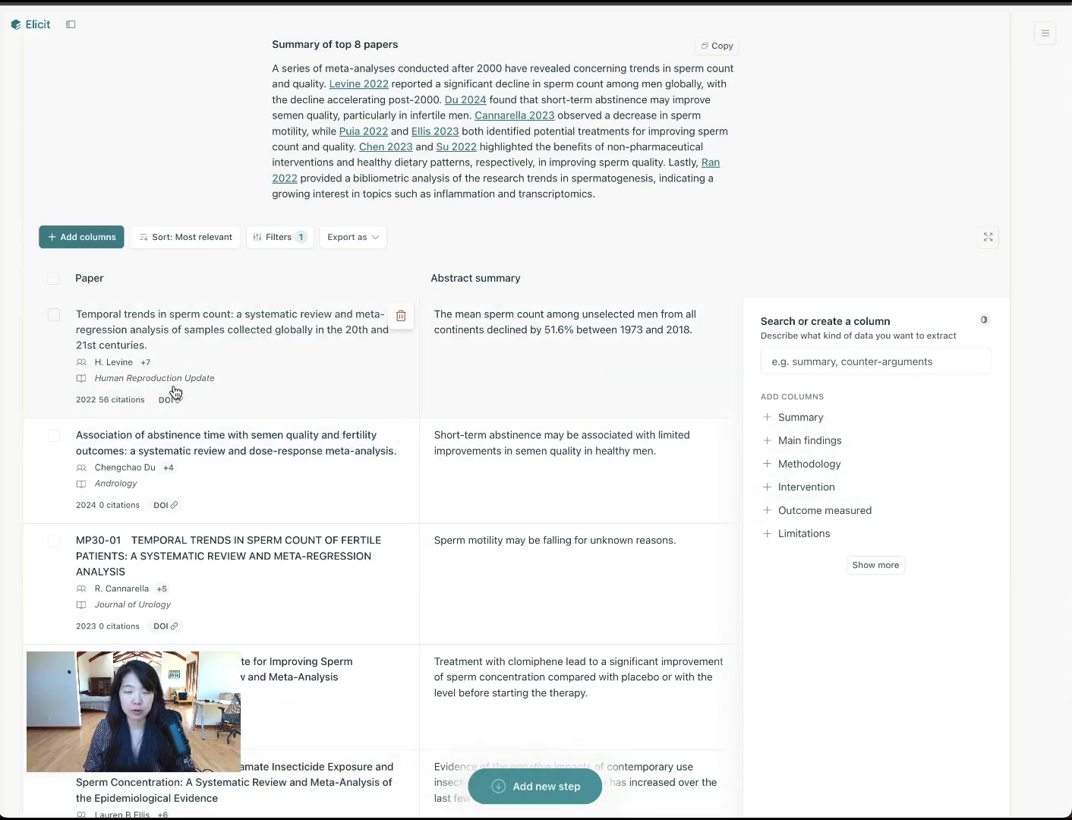
{"action": "scroll", "coordinate": [258, 598], "scroll_direction": "down", "scroll_amount": 5}
{"action": "scroll", "coordinate": [256, 582], "scroll_direction": "up", "scroll_amount": 4}
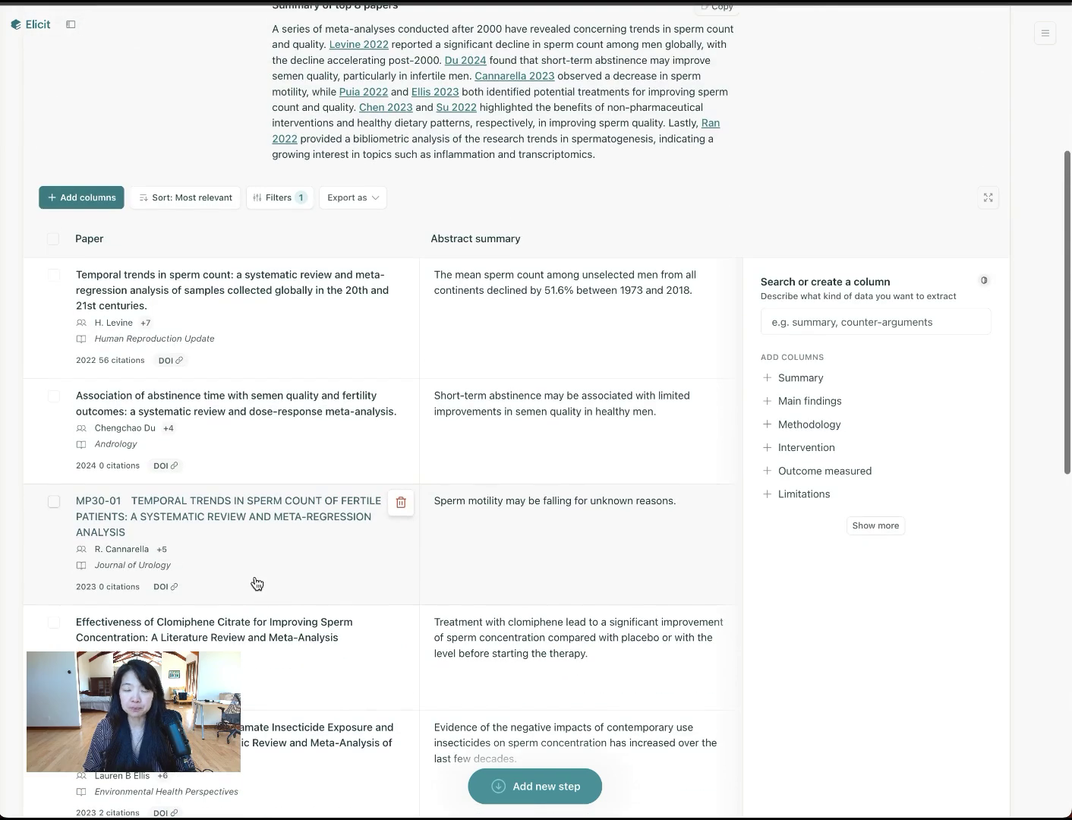
{"action": "scroll", "coordinate": [225, 461], "scroll_direction": "up", "scroll_amount": 5}
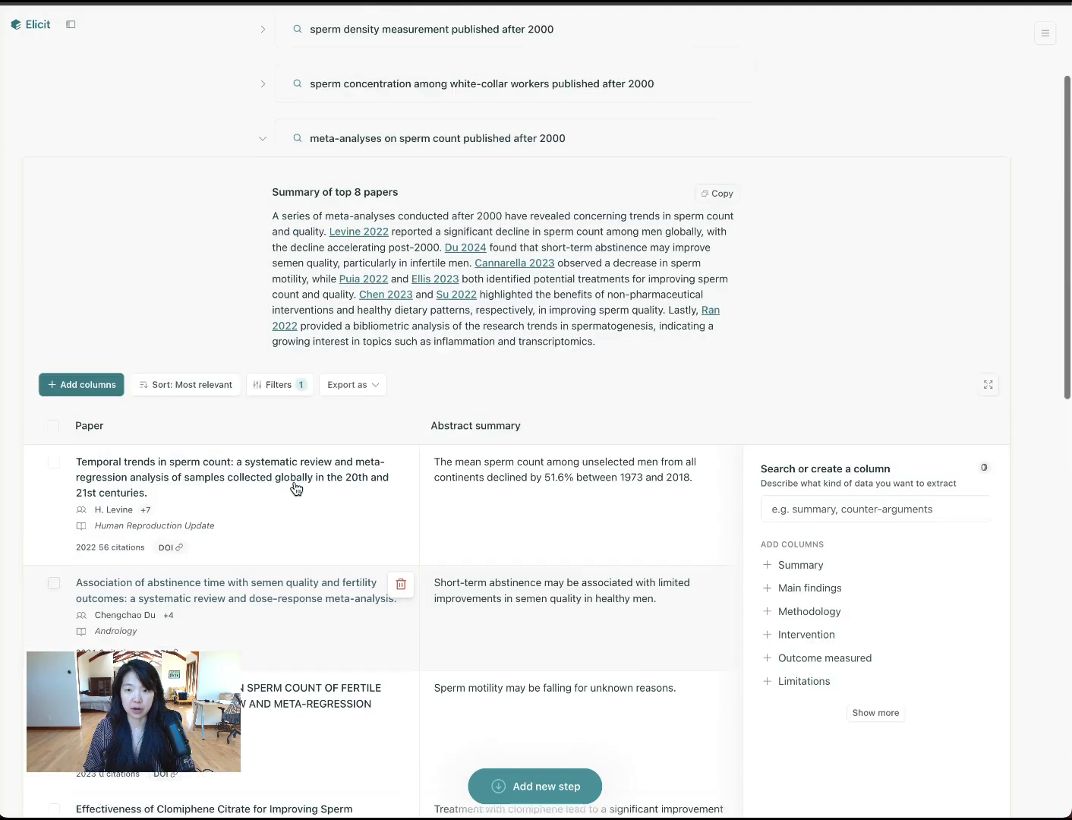
Step: Select all papers in the white-collar workers, sperm density and sperm count measures searches
{"action": "left_click", "coordinate": [263, 185]}
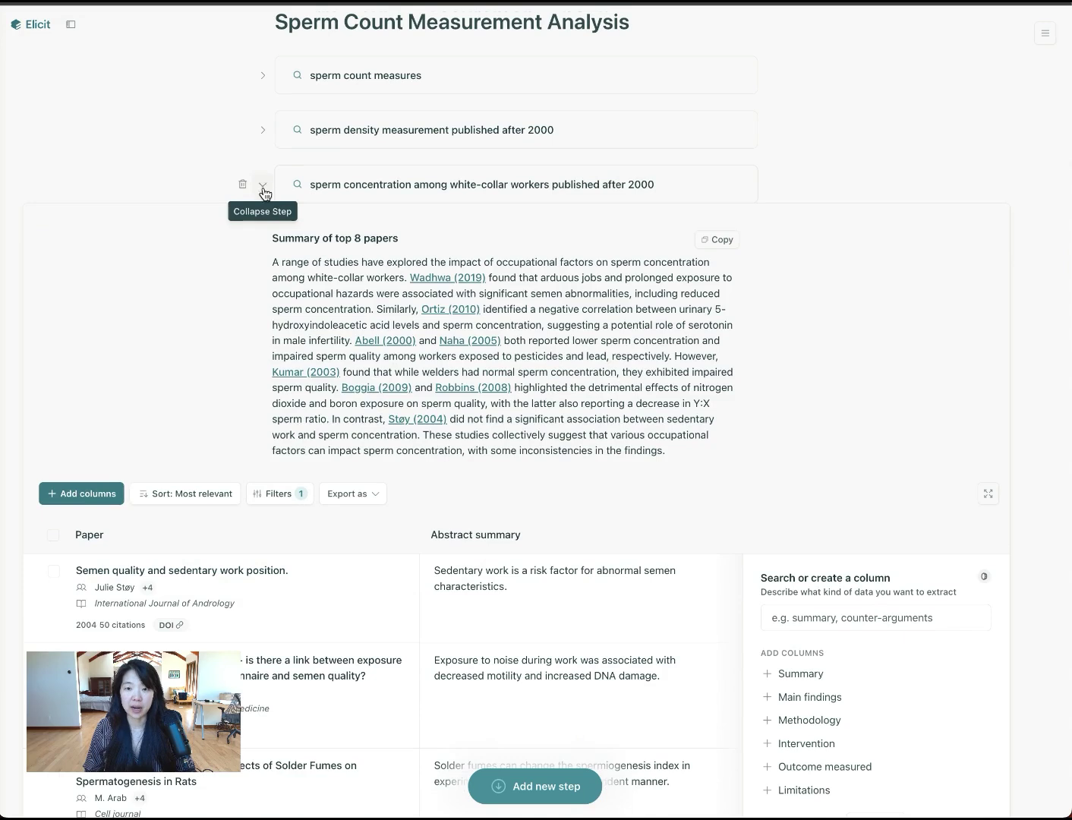
{"action": "left_click", "coordinate": [53, 523]}
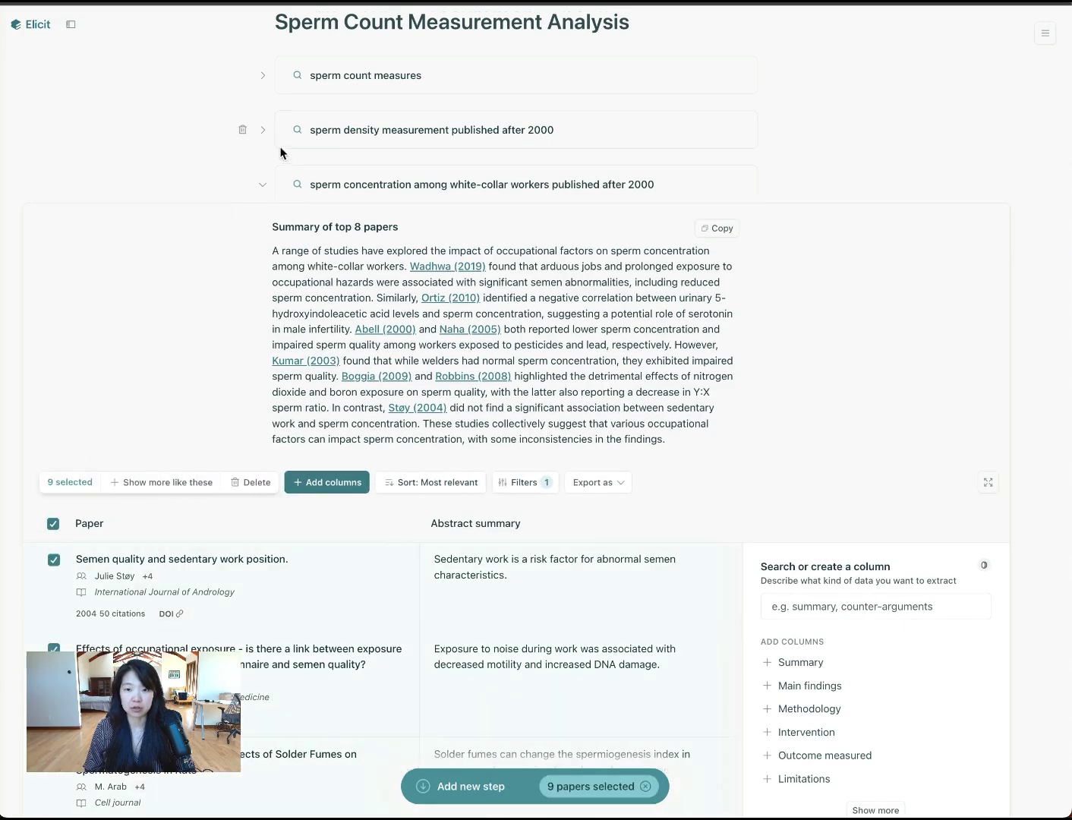
{"action": "left_click", "coordinate": [263, 132]}
{"action": "left_click", "coordinate": [53, 401]}
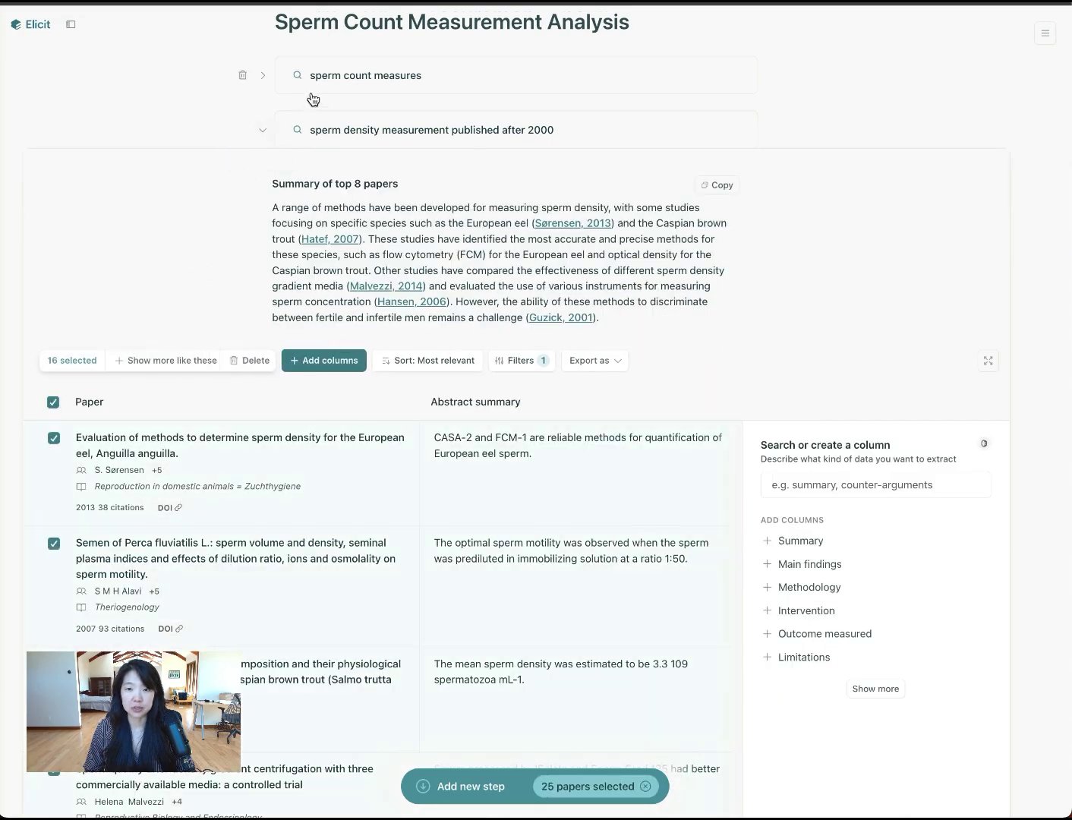
{"action": "left_click", "coordinate": [263, 75]}
{"action": "left_click", "coordinate": [52, 378]}
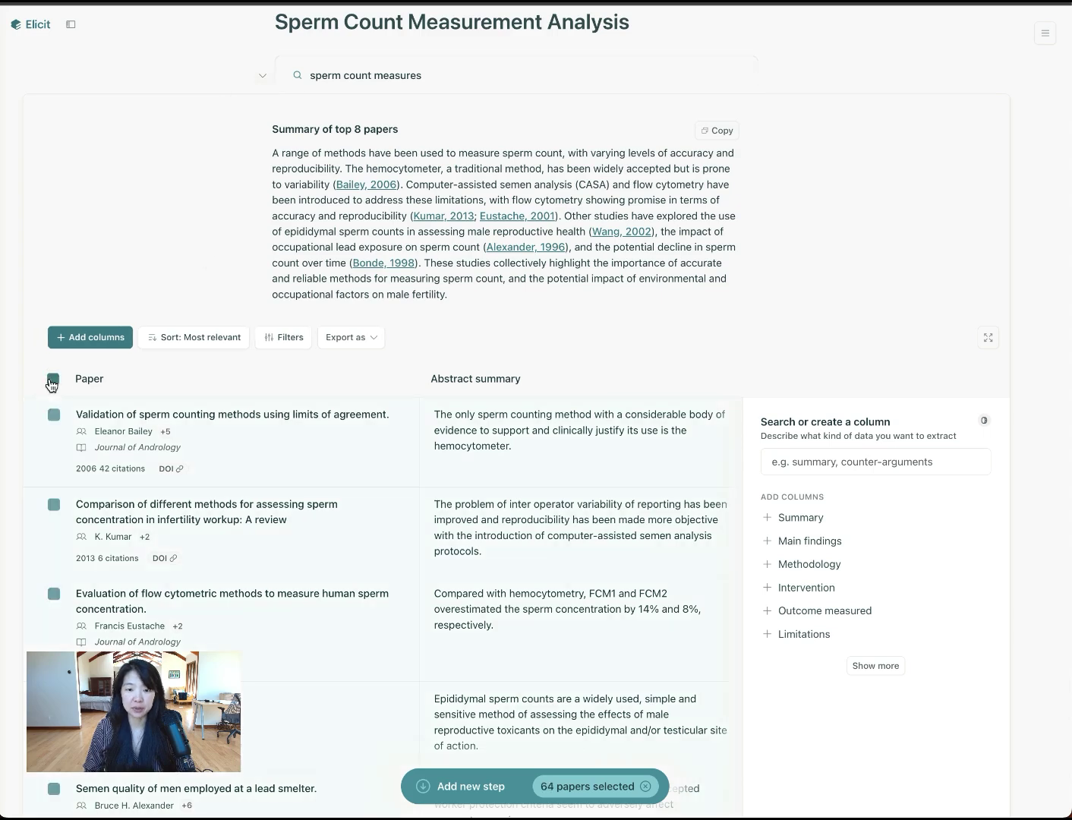
Step: Select all eight meta-analyses papers for 72 in total, then collapse that search
{"action": "left_click", "coordinate": [263, 76]}
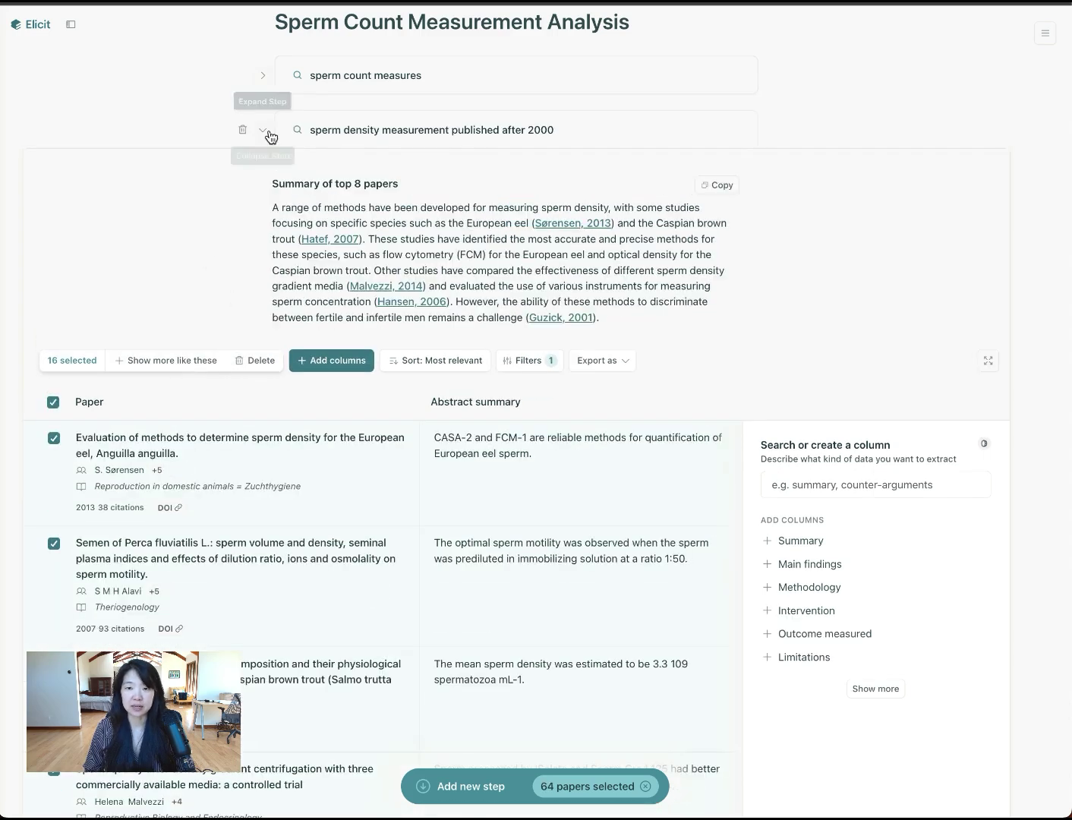
{"action": "left_click", "coordinate": [263, 132]}
{"action": "left_click", "coordinate": [263, 183]}
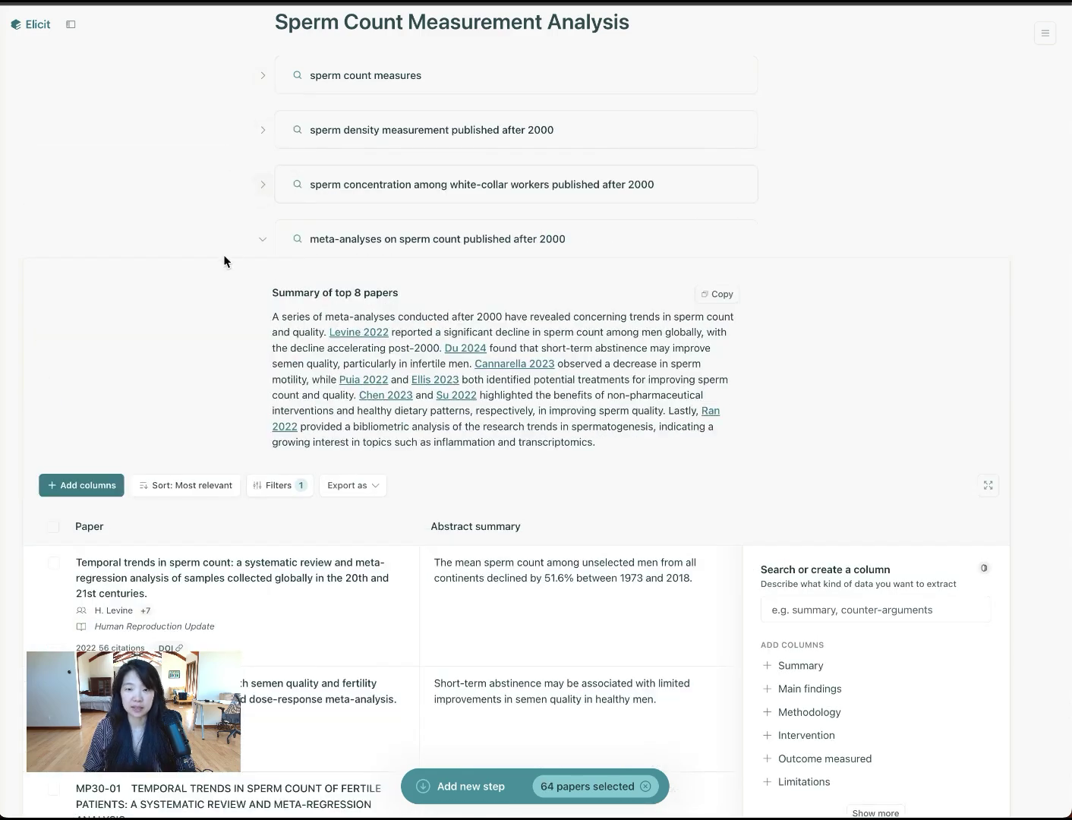
{"action": "scroll", "coordinate": [114, 341], "scroll_direction": "down", "scroll_amount": 3}
{"action": "left_click", "coordinate": [53, 351]}
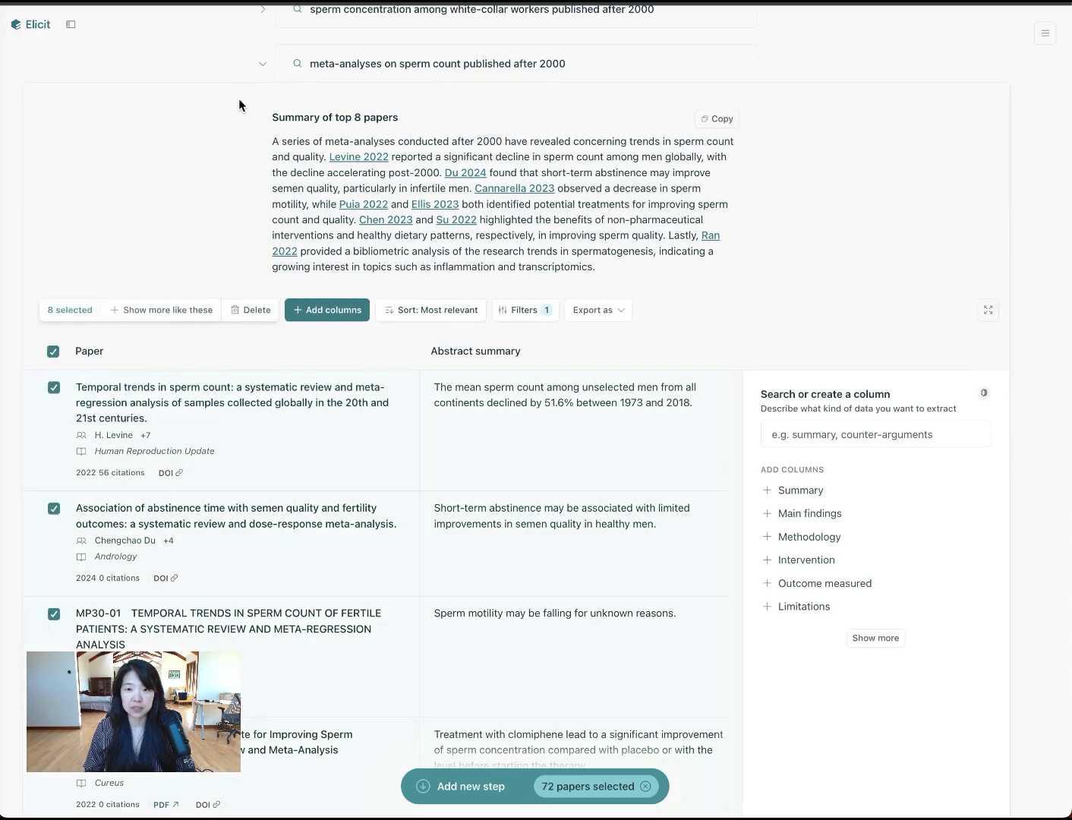
{"action": "left_click", "coordinate": [262, 64]}
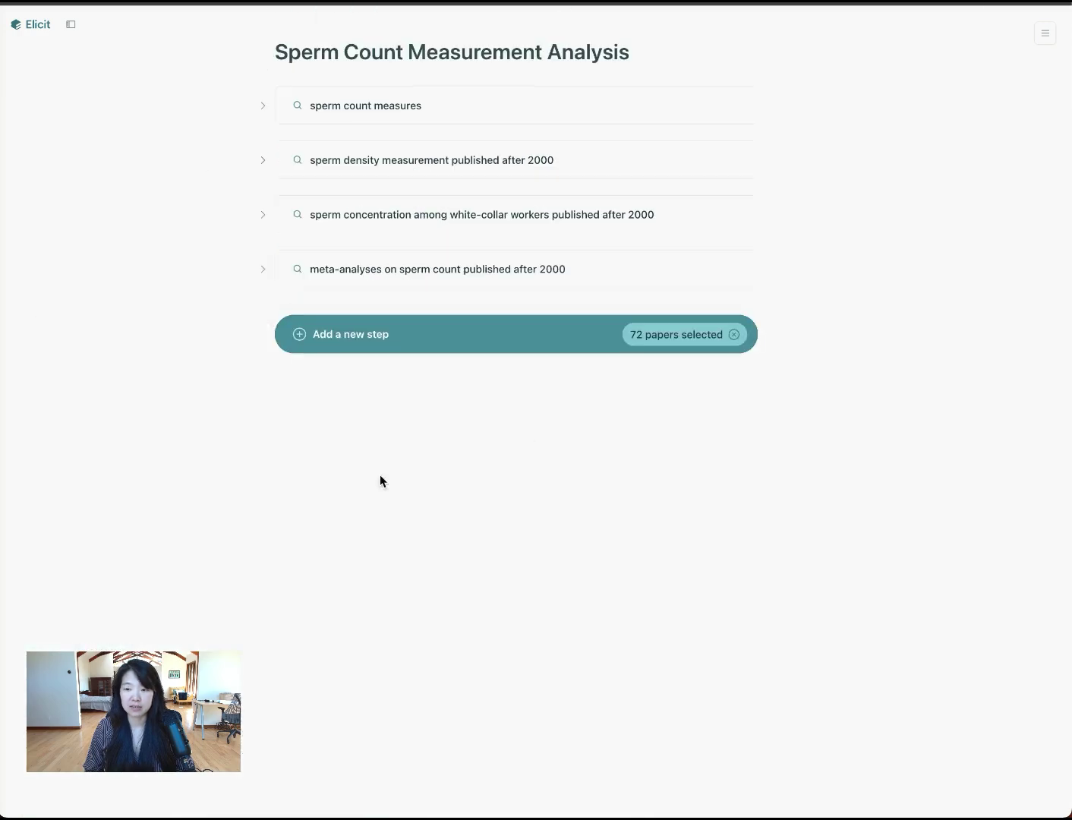
Step: Create a new paper table from the 72 selected papers and show more of it
{"action": "left_click", "coordinate": [657, 341]}
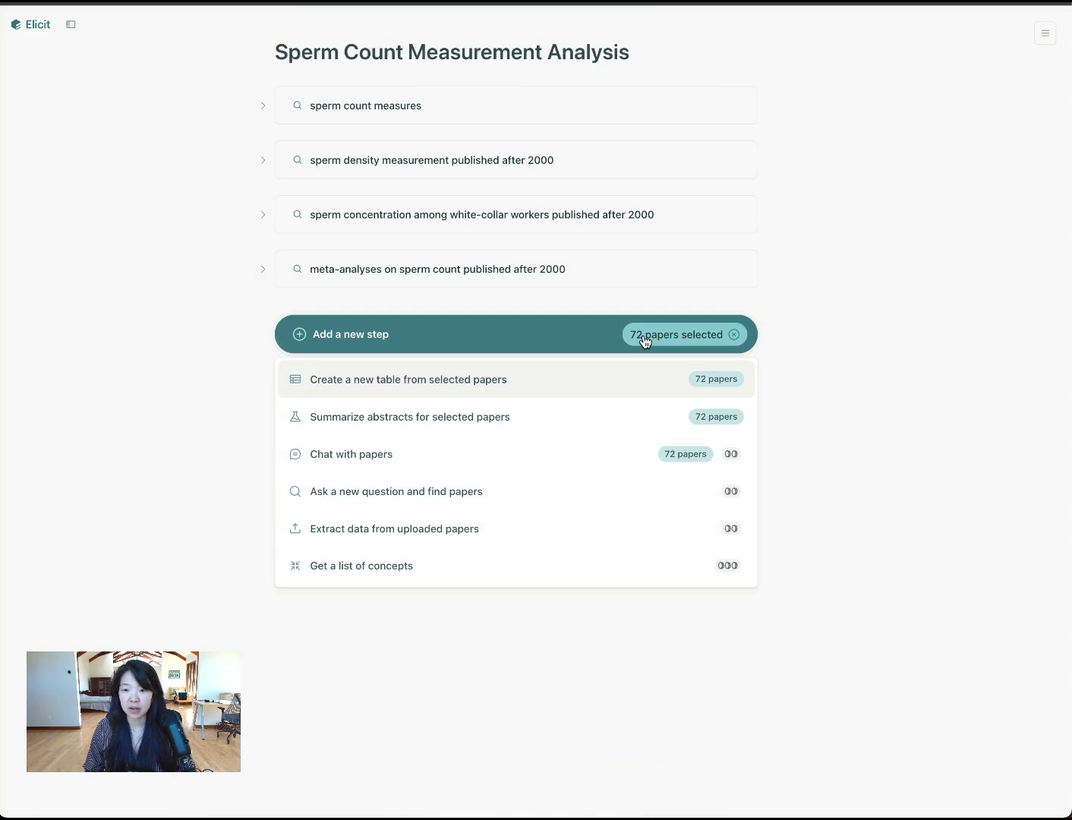
{"action": "left_click", "coordinate": [497, 389]}
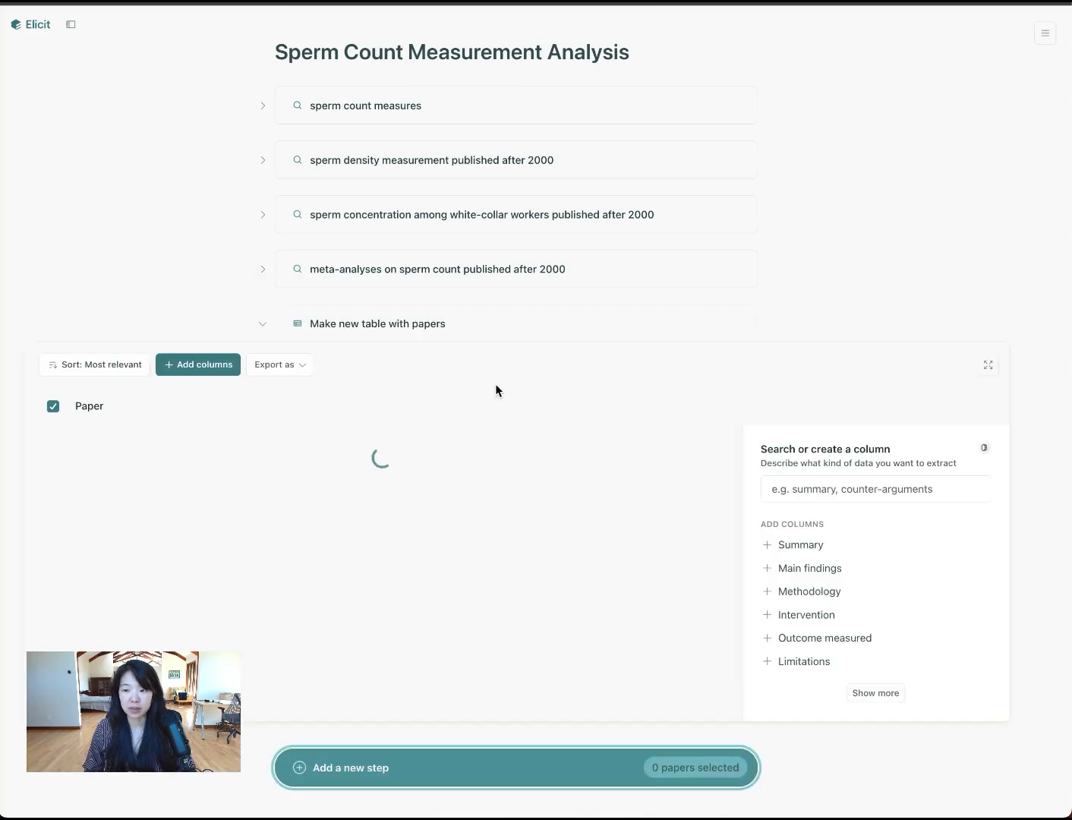
{"action": "scroll", "coordinate": [495, 383], "scroll_direction": "down", "scroll_amount": 6}
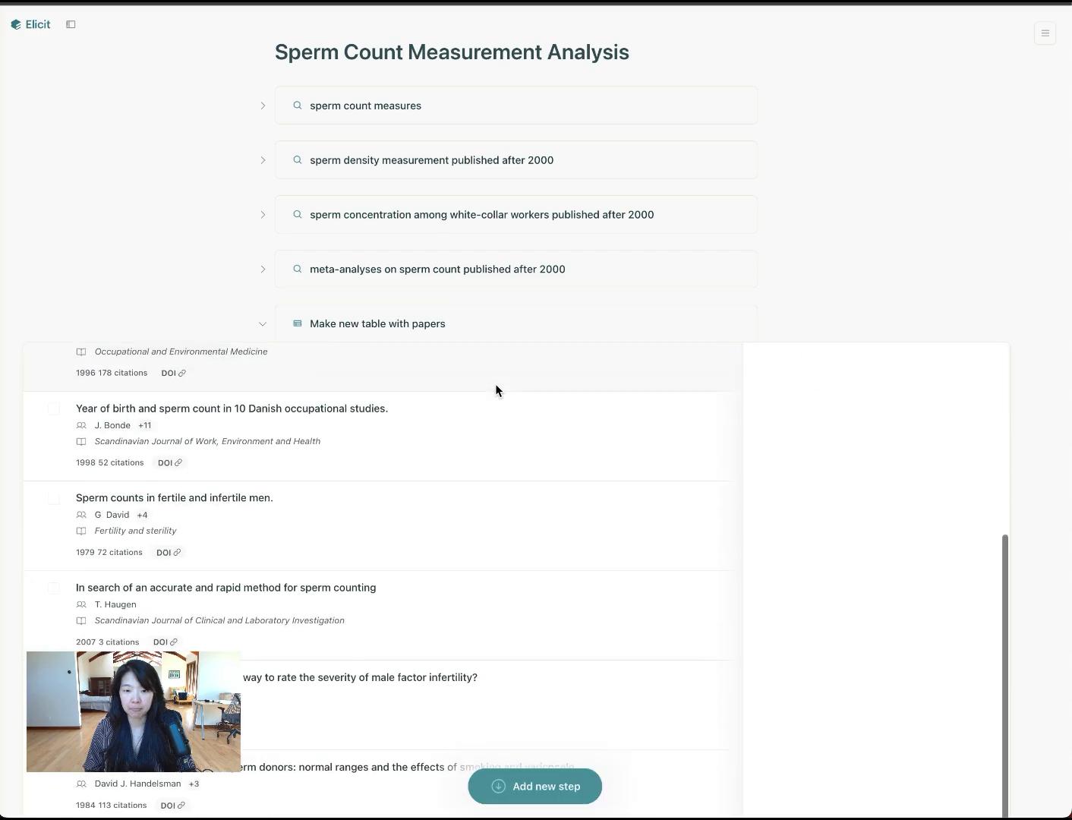
{"action": "scroll", "coordinate": [487, 639], "scroll_direction": "up", "scroll_amount": 6}
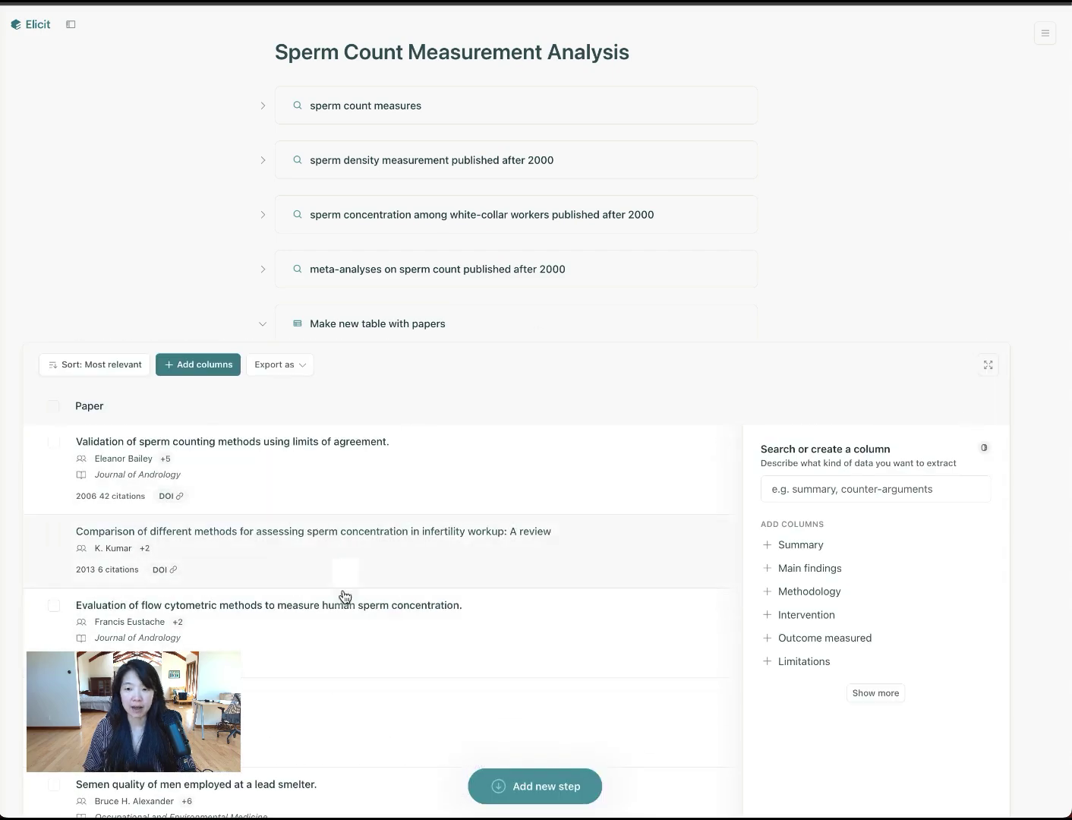
{"action": "scroll", "coordinate": [894, 241], "scroll_direction": "down", "scroll_amount": 3}
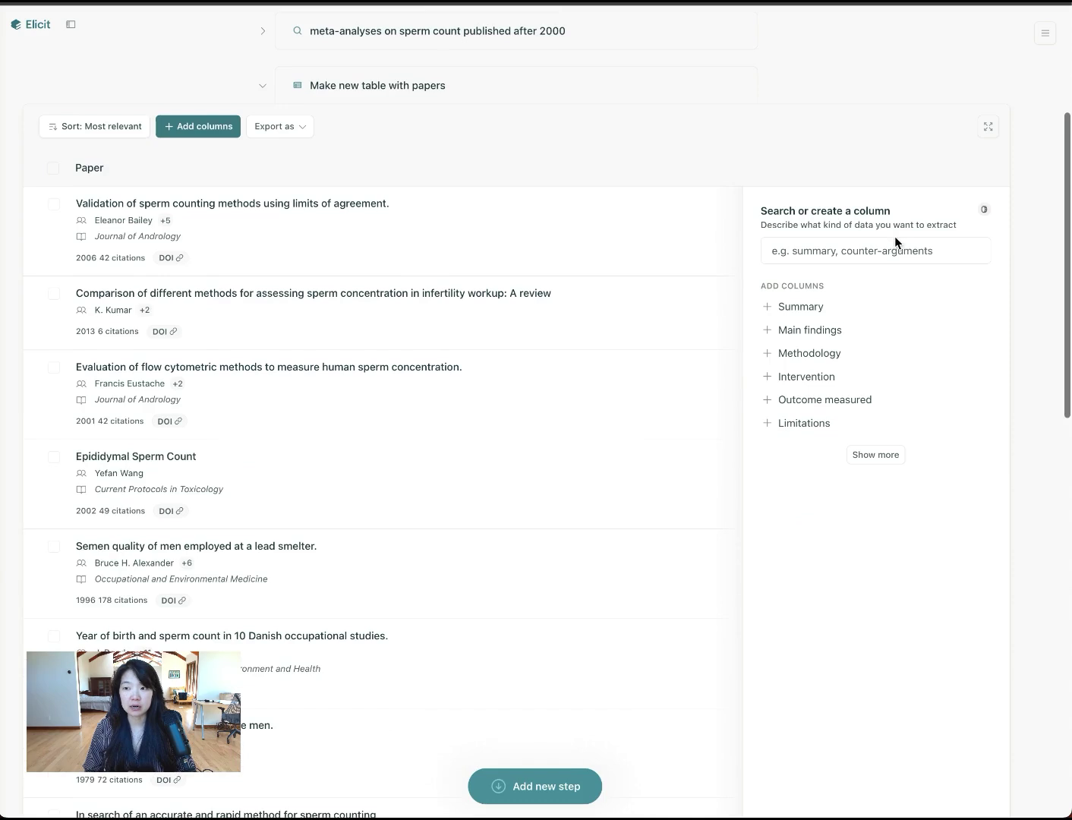
{"action": "left_click", "coordinate": [877, 457]}
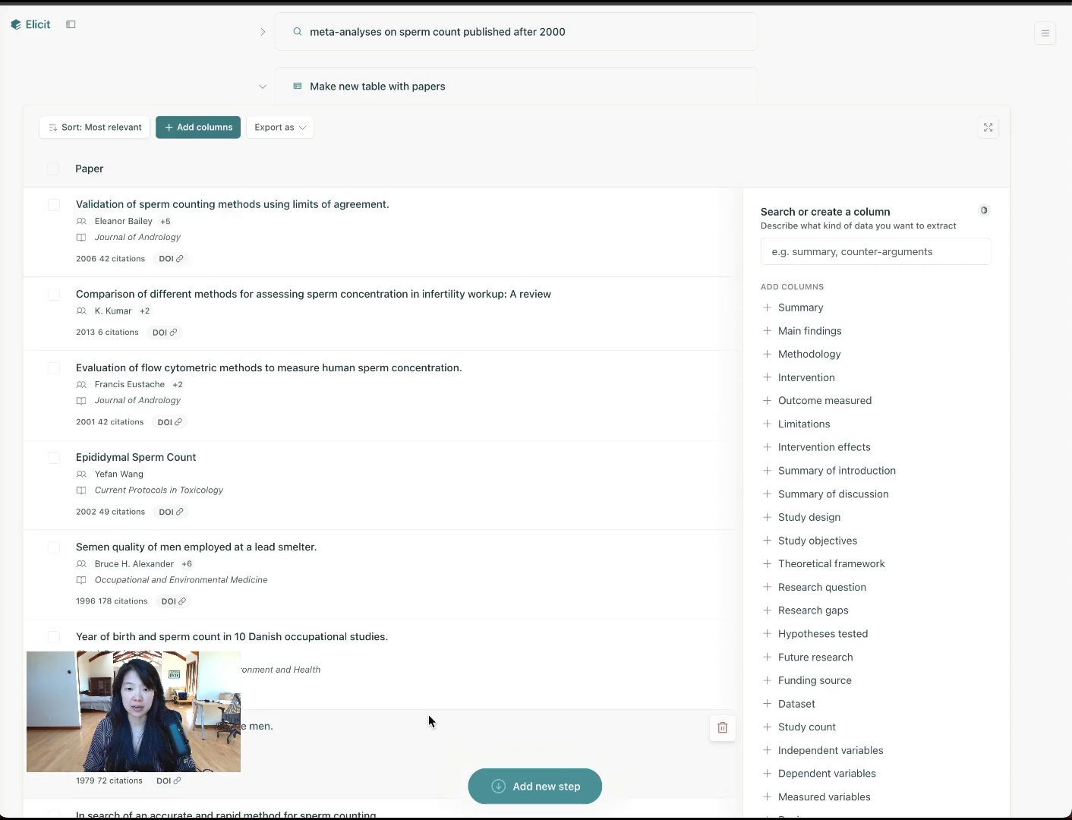
Step: Remove the 'Year of birth…' sperm count paper from the table and collapse the step
{"action": "scroll", "coordinate": [339, 516], "scroll_direction": "down", "scroll_amount": 5}
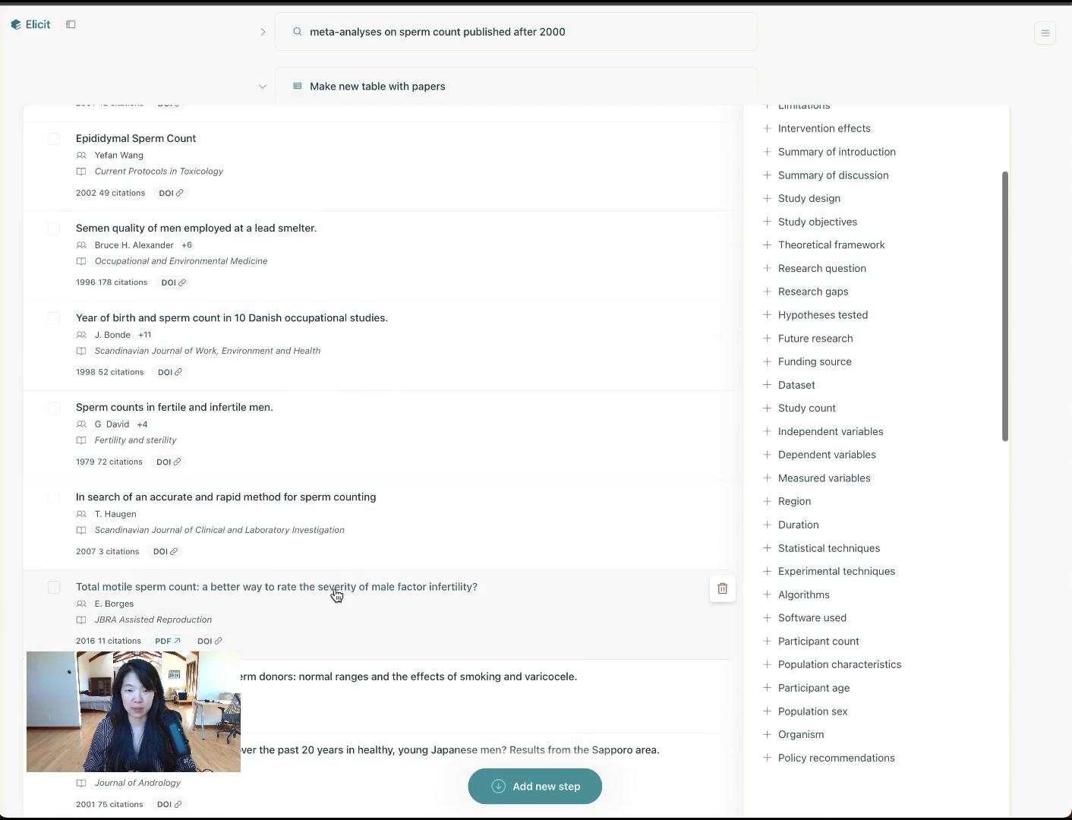
{"action": "scroll", "coordinate": [337, 594], "scroll_direction": "up", "scroll_amount": 1}
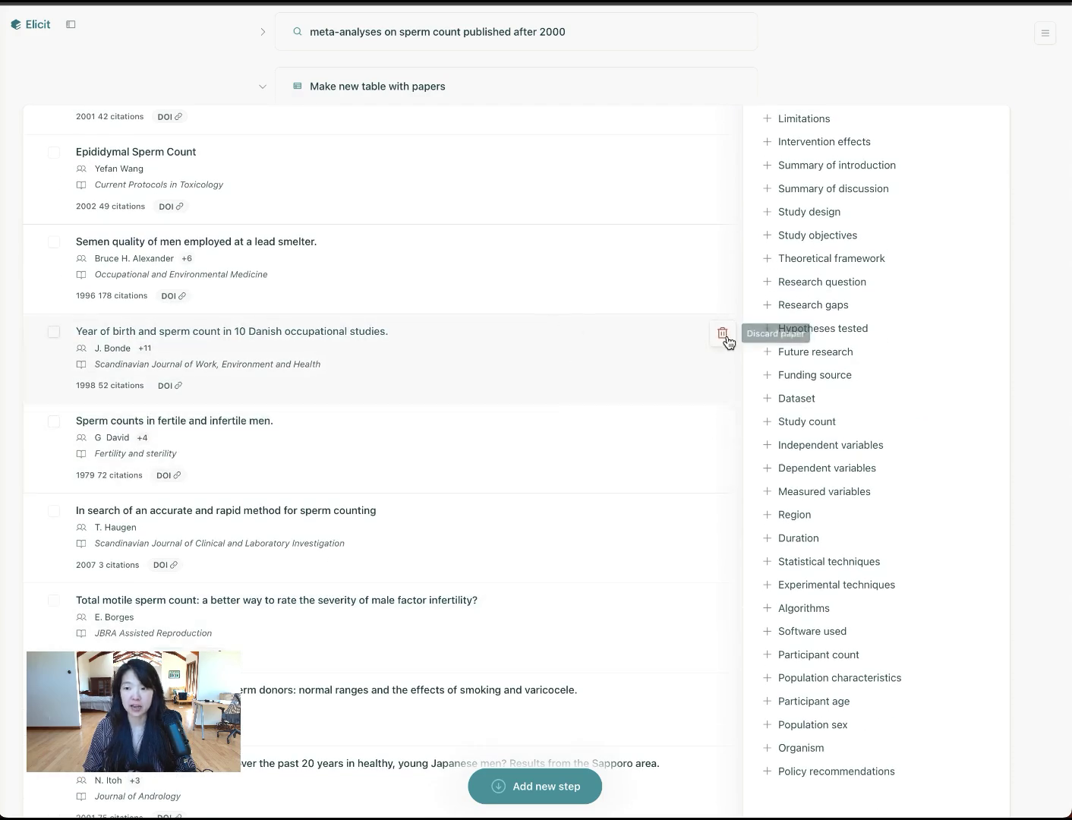
{"action": "left_click", "coordinate": [723, 334]}
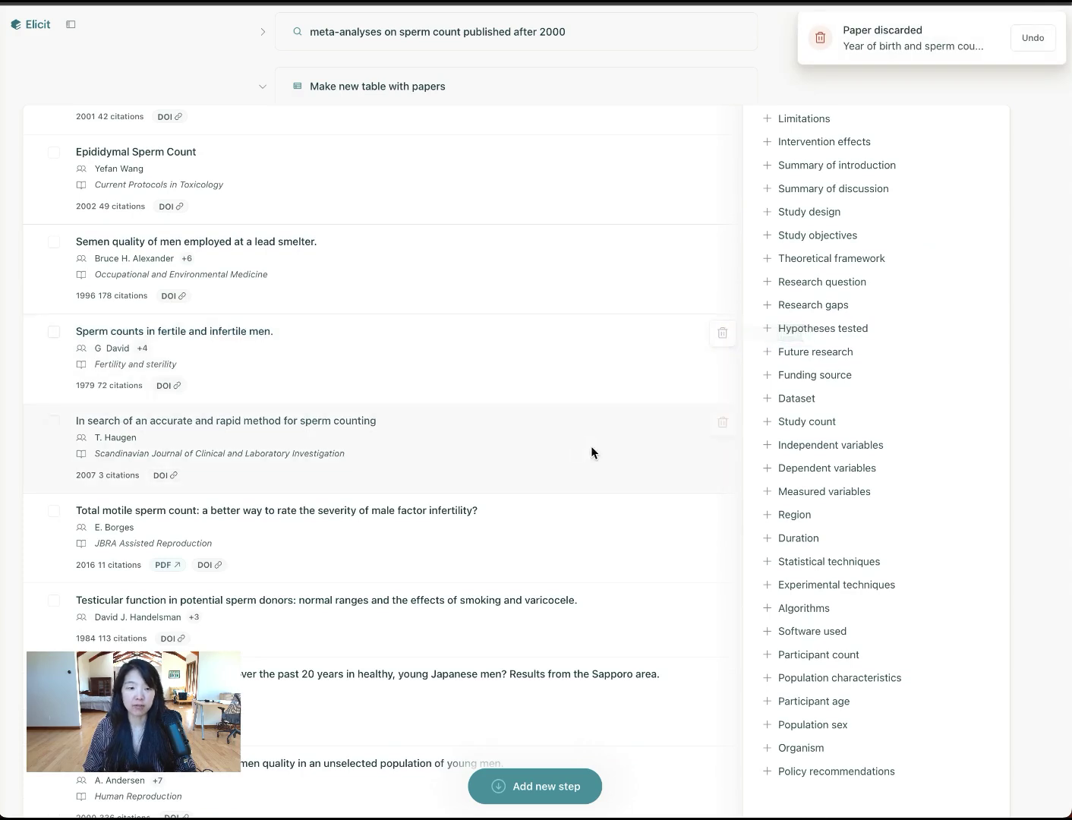
{"action": "scroll", "coordinate": [709, 287], "scroll_direction": "up", "scroll_amount": 5}
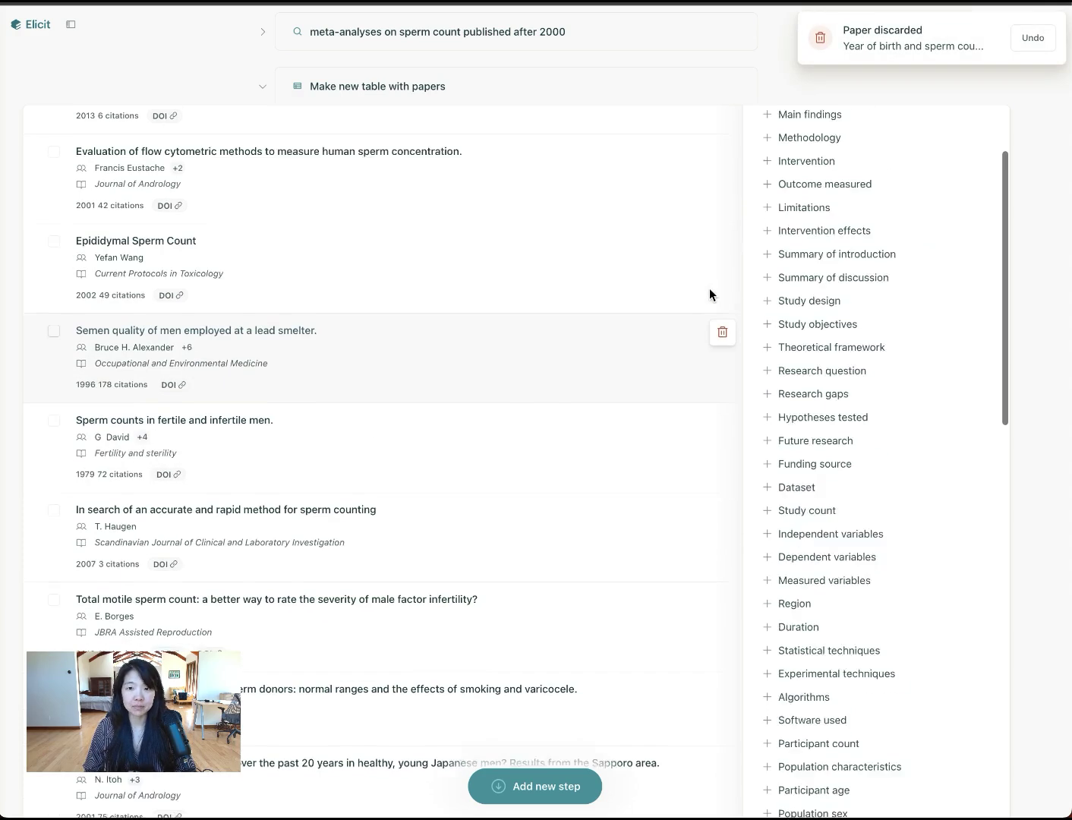
{"action": "left_click", "coordinate": [263, 85]}
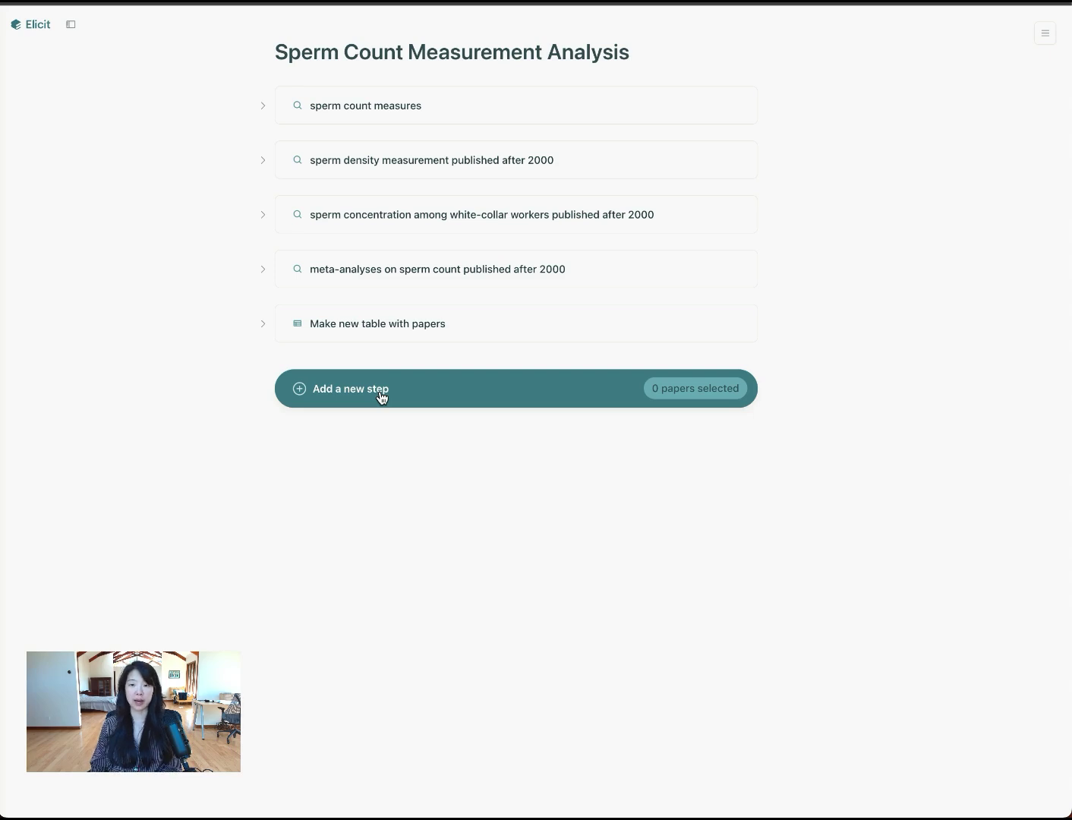
Step: Add a new research question step asking 'query 1'
{"action": "left_click", "coordinate": [382, 395]}
{"action": "left_click", "coordinate": [373, 433]}
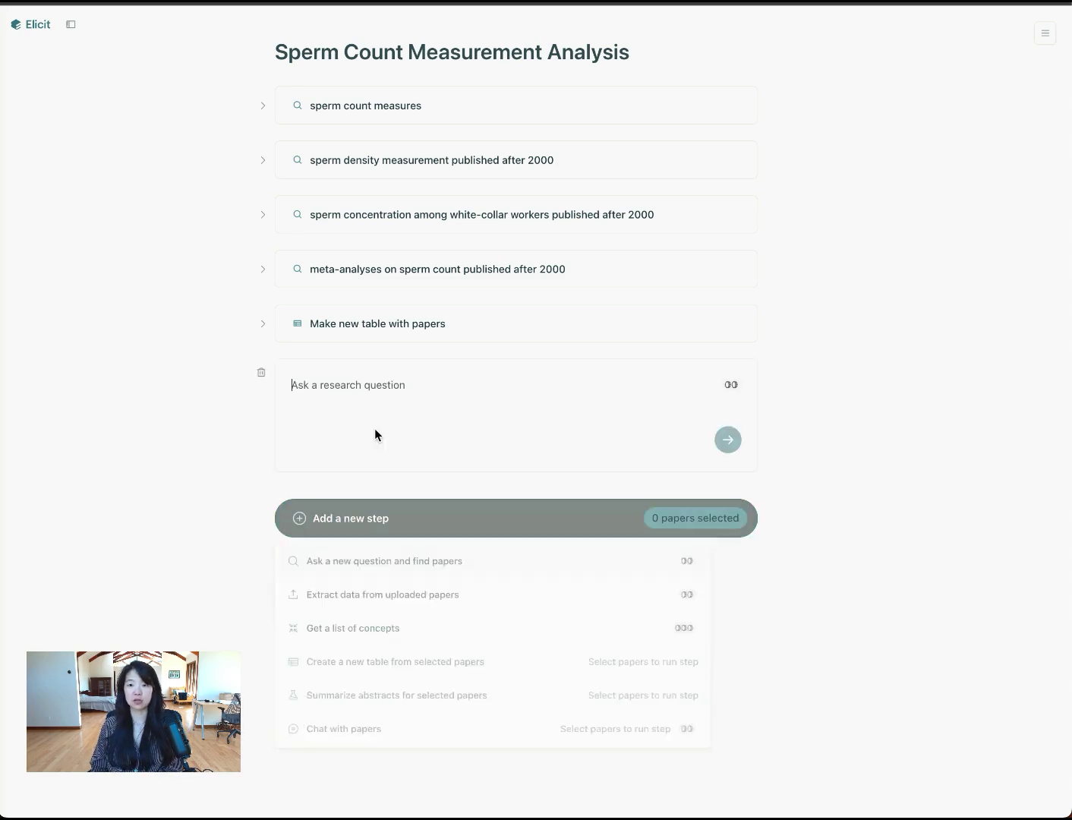
{"action": "type", "text": "query 1"}
{"action": "key", "text": "Return"}
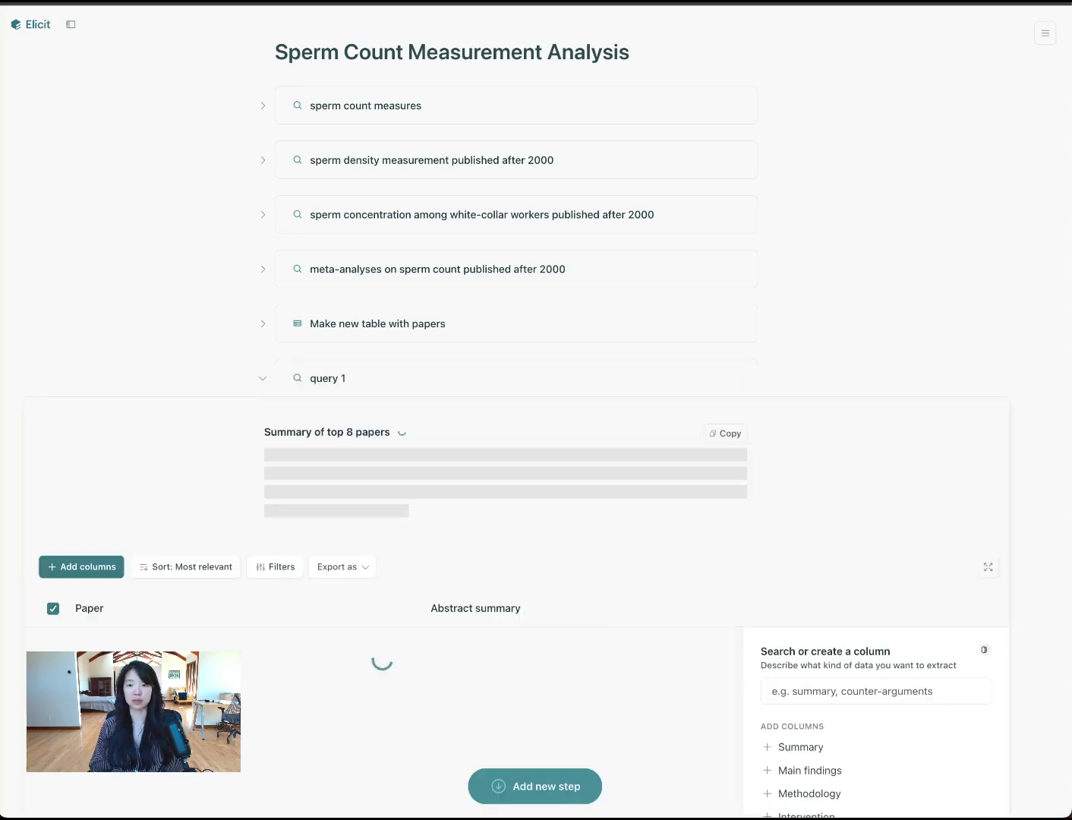
Step: Add a second research question step 'query 2' and collapse the query 1 results
{"action": "left_click", "coordinate": [516, 782]}
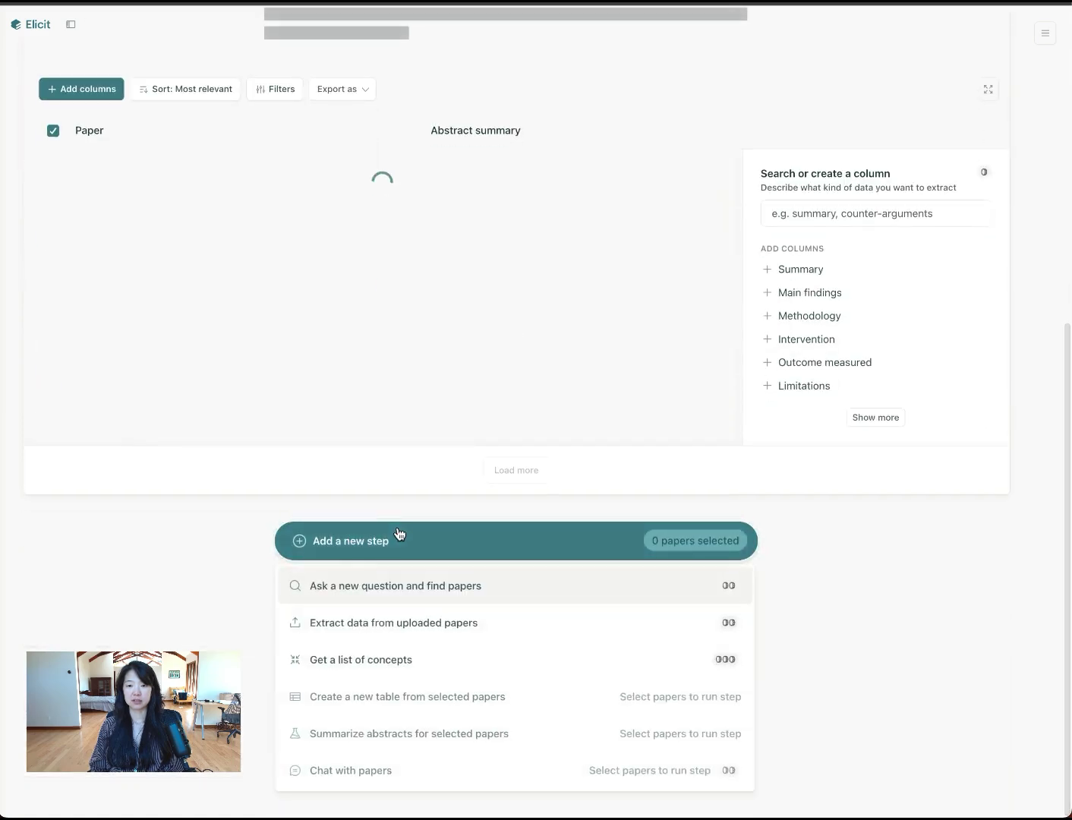
{"action": "left_click", "coordinate": [327, 588]}
{"action": "type", "text": "query 2"}
{"action": "key", "text": "Return"}
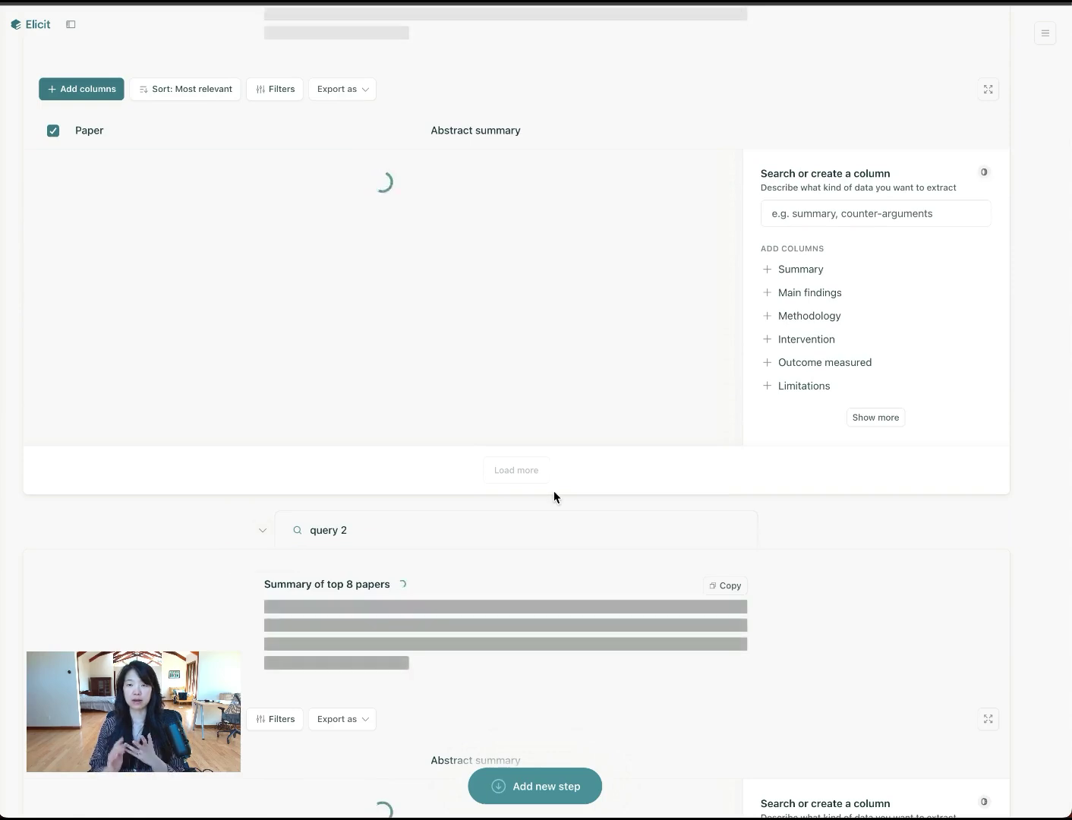
{"action": "scroll", "coordinate": [554, 497], "scroll_direction": "up", "scroll_amount": 1}
{"action": "scroll", "coordinate": [553, 491], "scroll_direction": "up", "scroll_amount": 5}
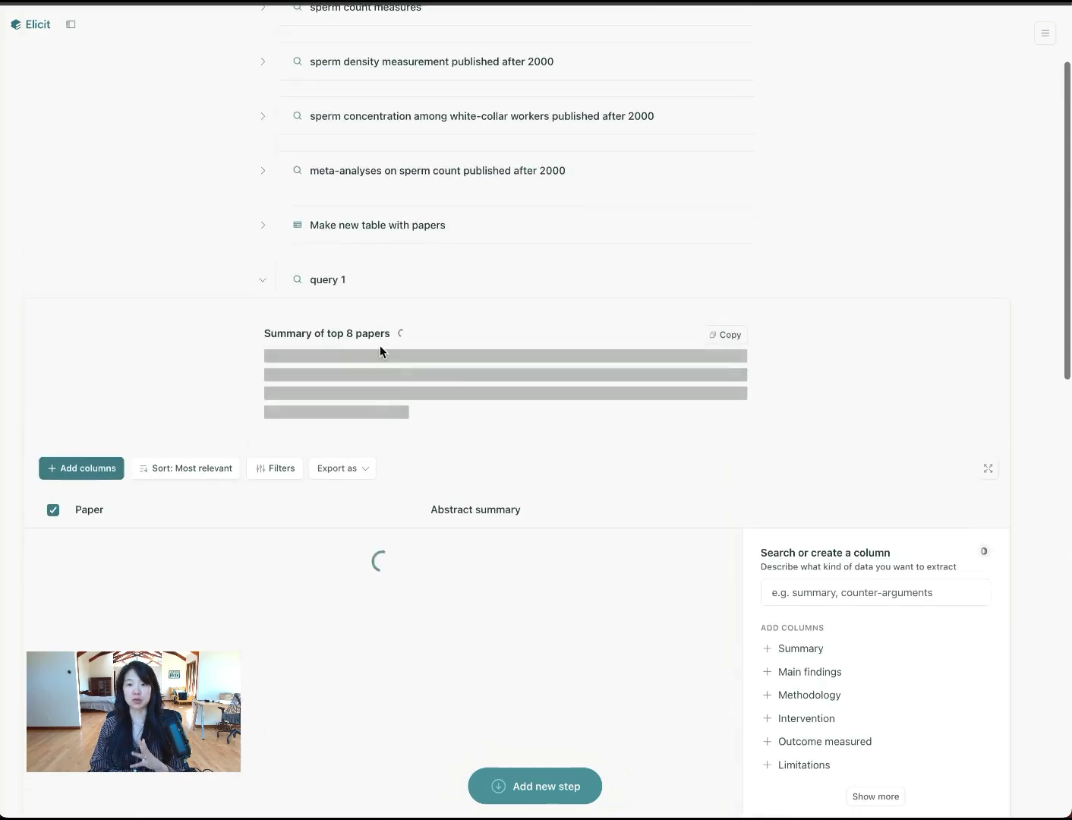
{"action": "left_click", "coordinate": [257, 282]}
Step: Collapse the query 2 step so all seven steps are folded
{"action": "left_click", "coordinate": [259, 338]}
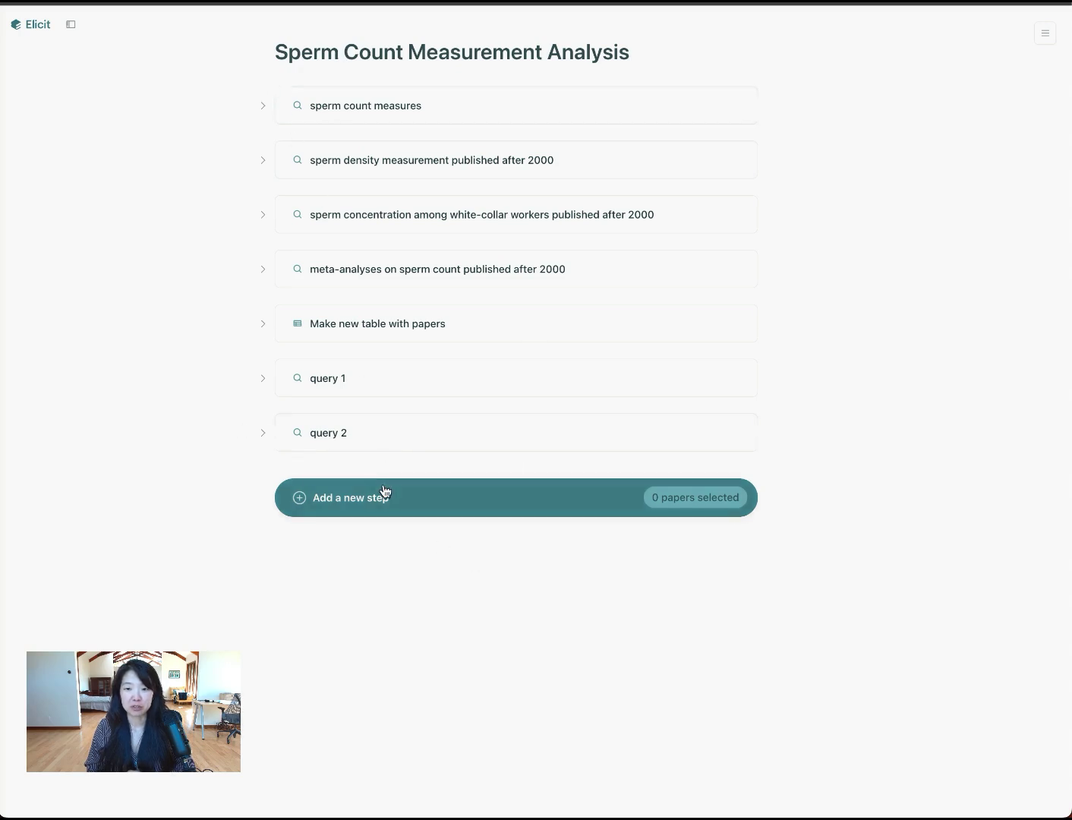
{"action": "left_click", "coordinate": [264, 106]}
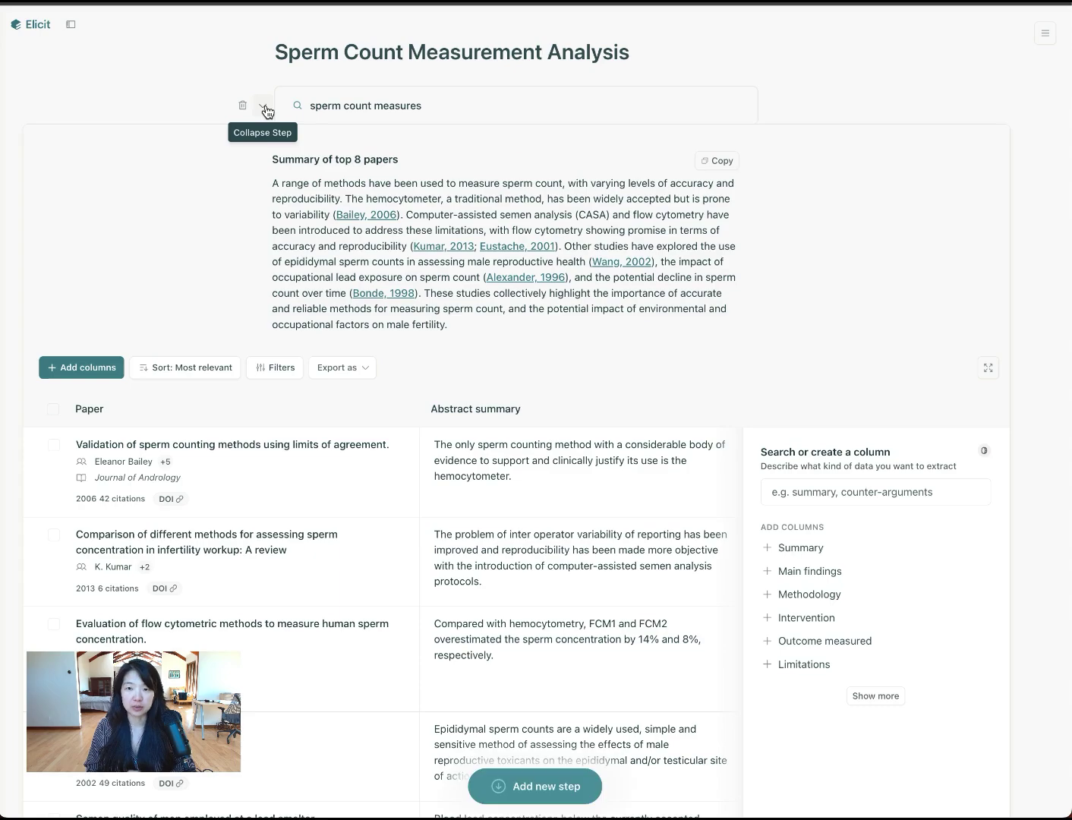
{"action": "scroll", "coordinate": [459, 558], "scroll_direction": "down", "scroll_amount": 5}
{"action": "scroll", "coordinate": [457, 557], "scroll_direction": "down", "scroll_amount": 15}
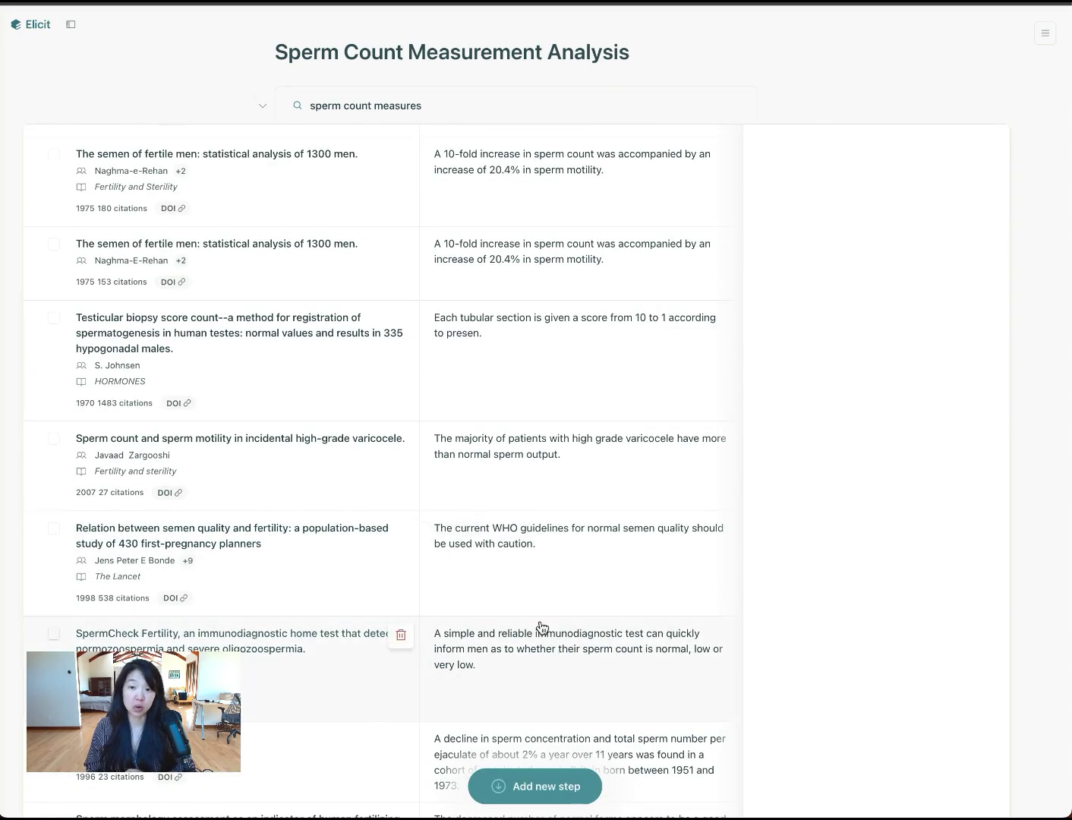
{"action": "left_click", "coordinate": [263, 106]}
{"action": "mouse_move", "coordinate": [29, 19]}
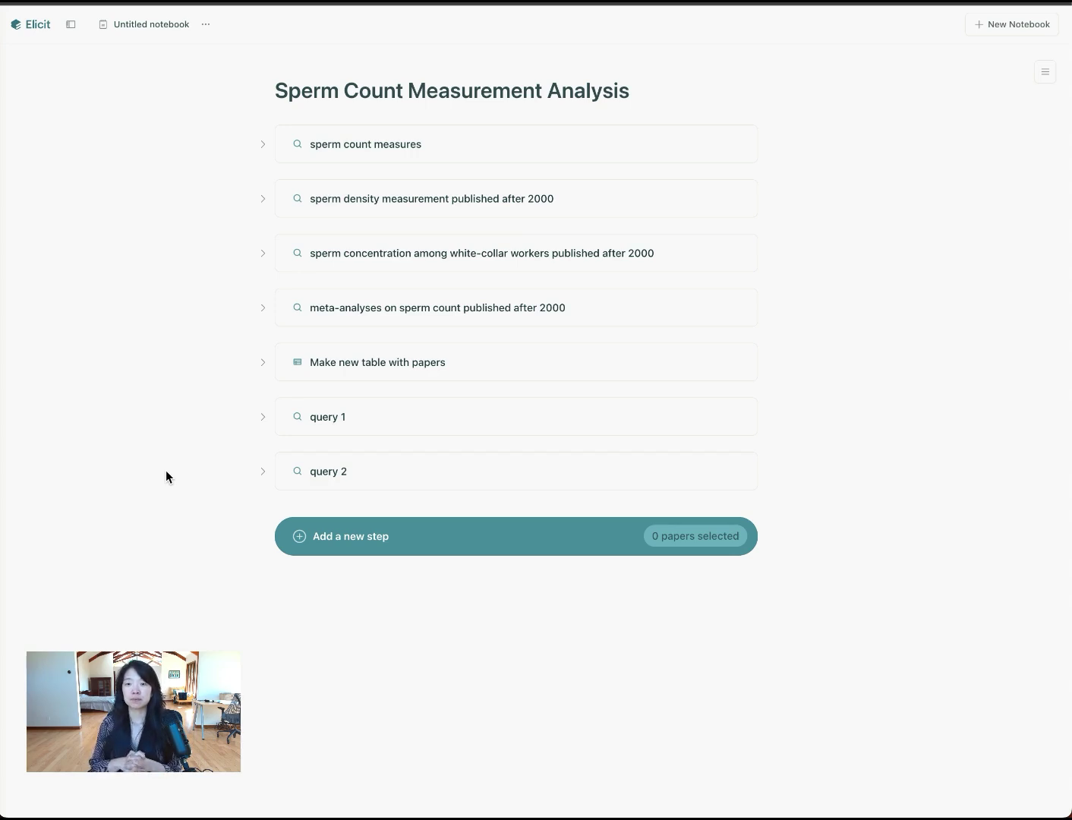
{"action": "scroll", "coordinate": [227, 409], "scroll_direction": "down", "scroll_amount": 1}
Step: Expand the combined paper table and scroll through its papers
{"action": "left_click", "coordinate": [264, 334]}
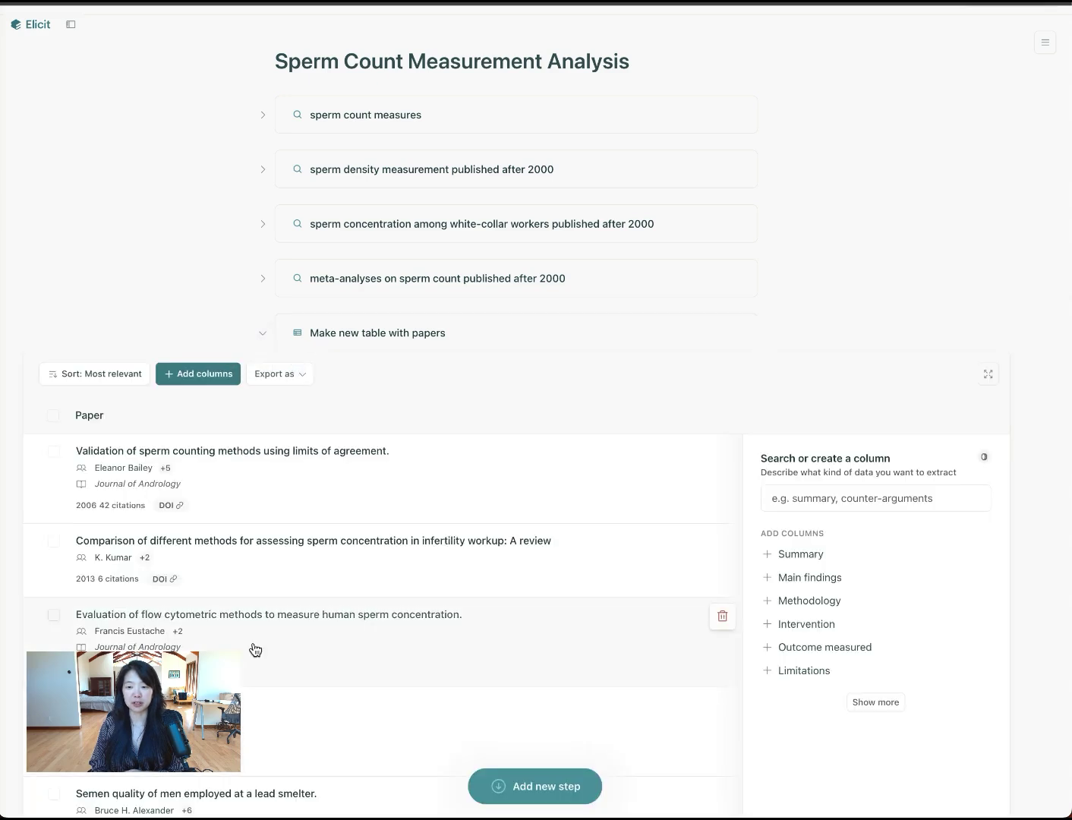
{"action": "scroll", "coordinate": [256, 650], "scroll_direction": "down", "scroll_amount": 15}
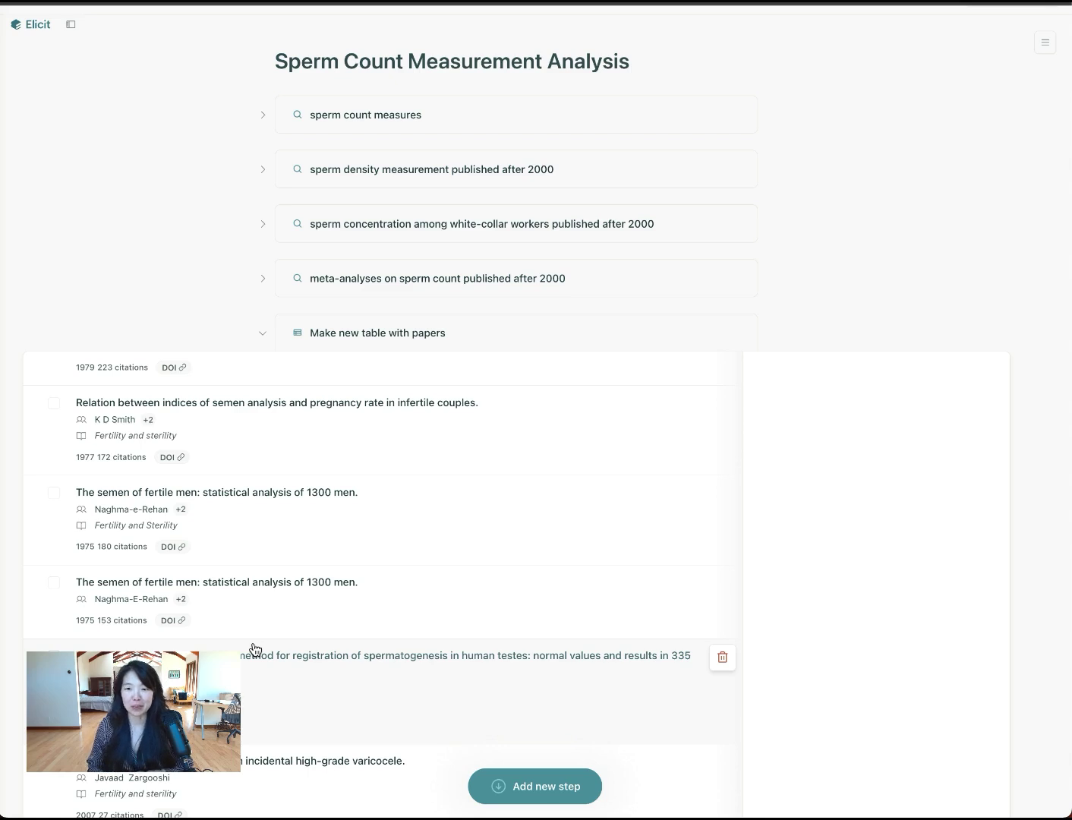
{"action": "scroll", "coordinate": [255, 649], "scroll_direction": "up", "scroll_amount": 15}
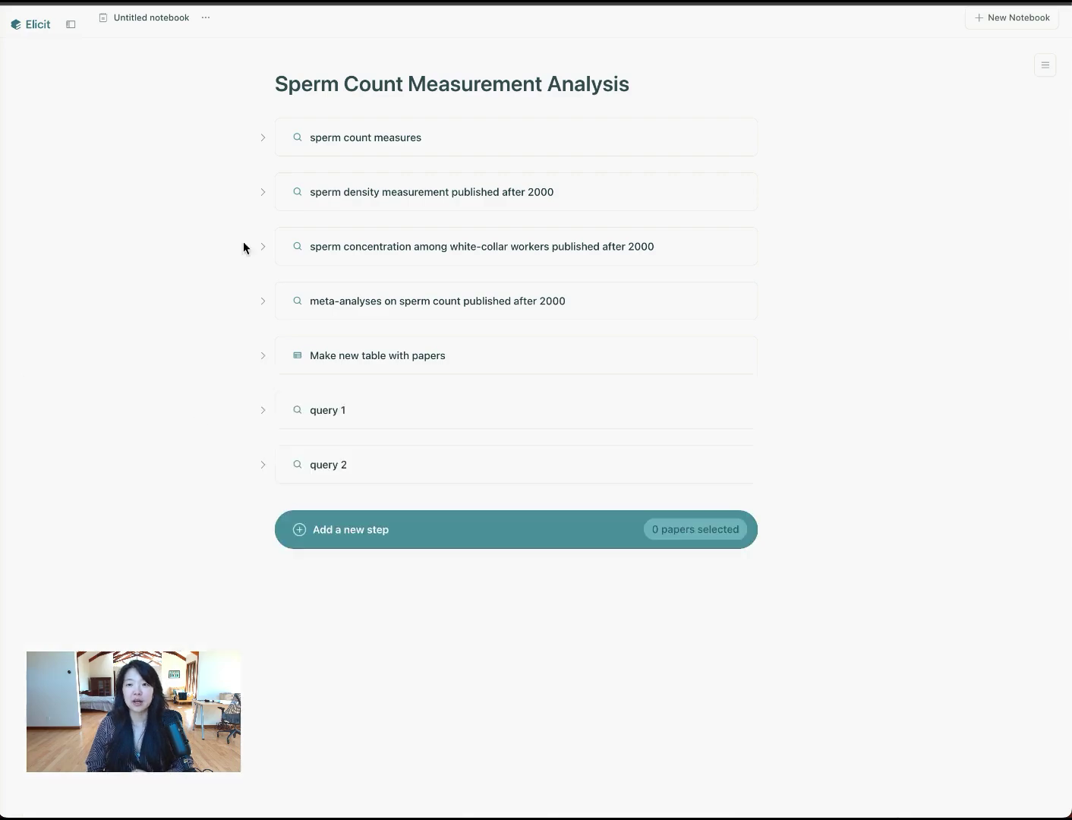
Step: Load more papers into the sperm count measures results, then collapse that step
{"action": "left_click", "coordinate": [262, 138]}
{"action": "scroll", "coordinate": [387, 615], "scroll_direction": "down", "scroll_amount": 10}
{"action": "scroll", "coordinate": [388, 615], "scroll_direction": "down", "scroll_amount": 15}
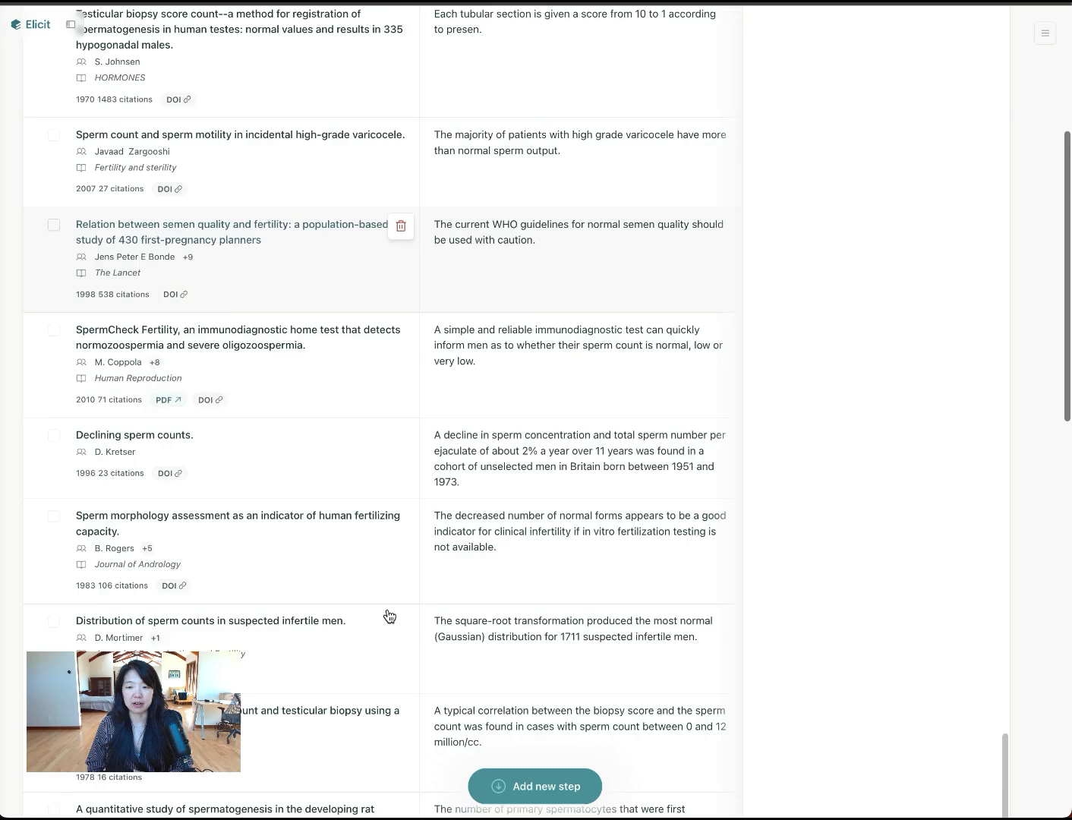
{"action": "left_click", "coordinate": [521, 189]}
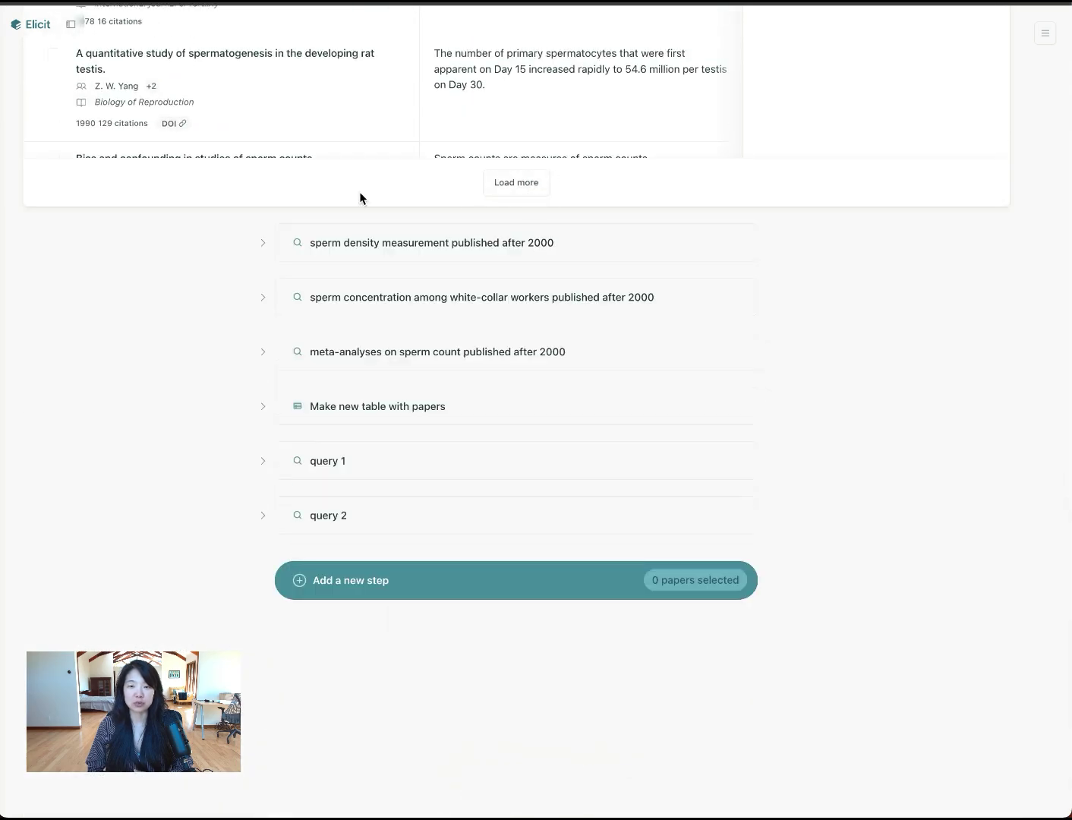
{"action": "scroll", "coordinate": [223, 209], "scroll_direction": "up", "scroll_amount": 20}
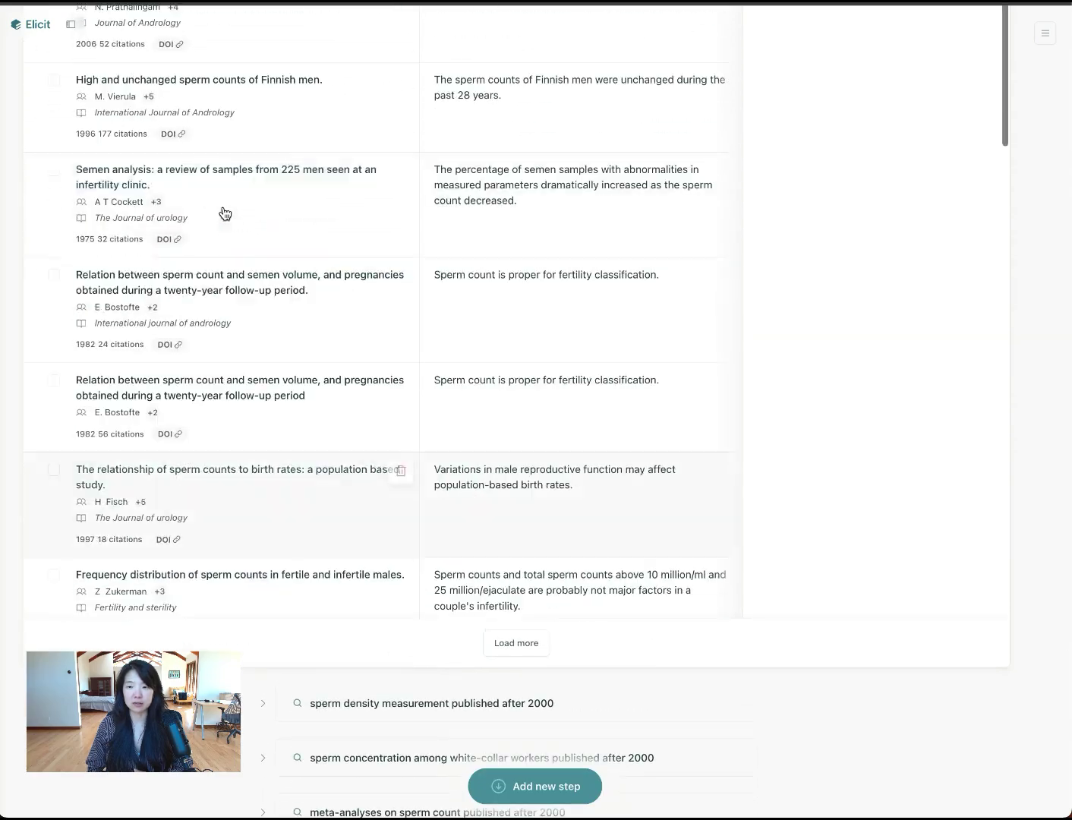
{"action": "scroll", "coordinate": [225, 214], "scroll_direction": "up", "scroll_amount": 20}
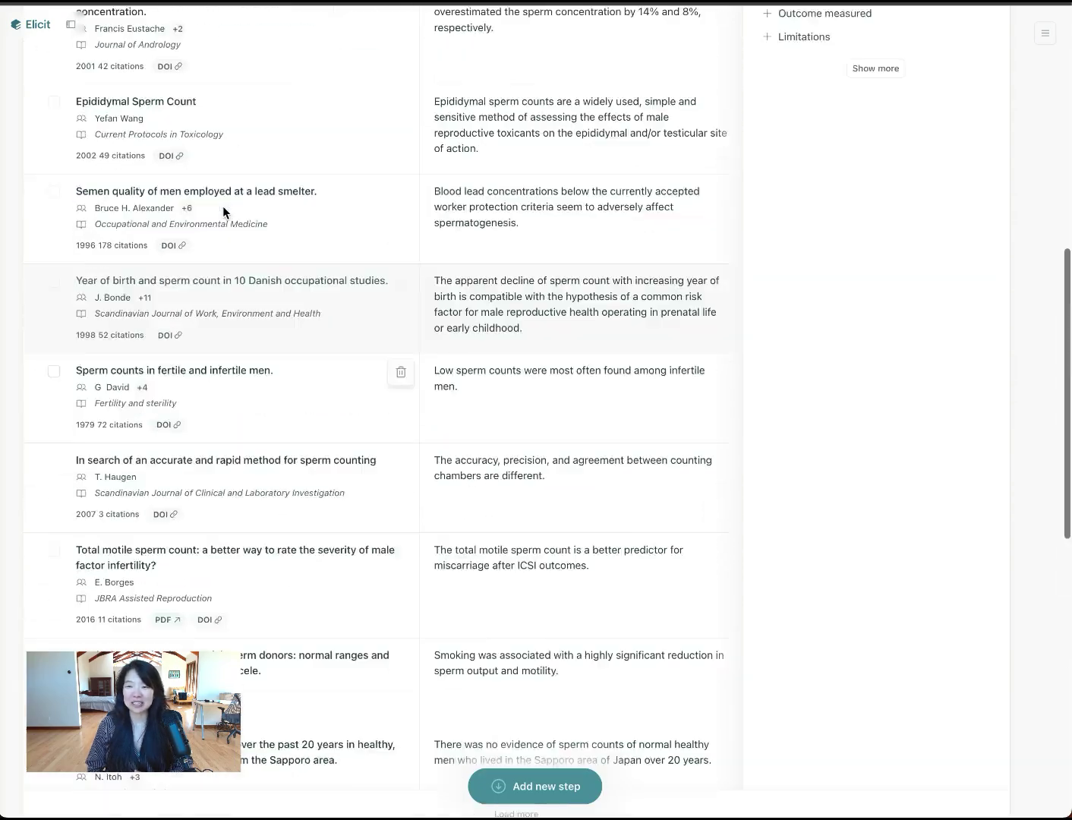
{"action": "left_click", "coordinate": [359, 143]}
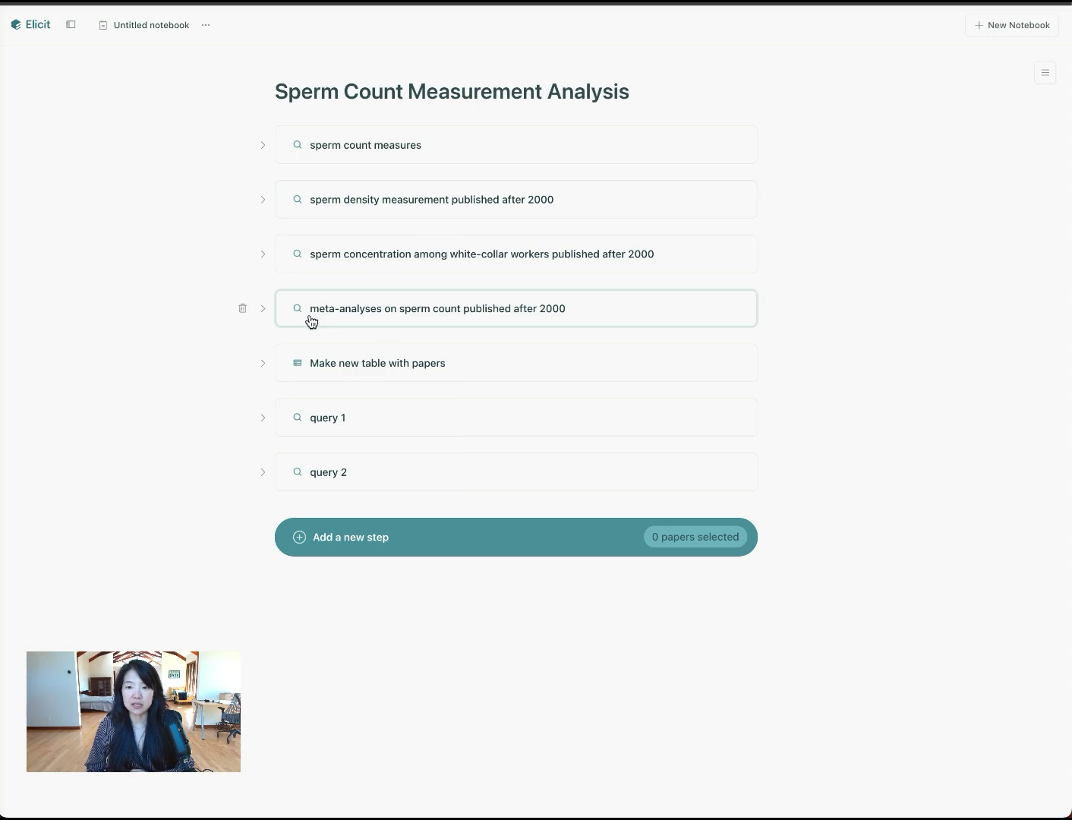
{"action": "left_click", "coordinate": [495, 312]}
{"action": "left_click", "coordinate": [294, 564]}
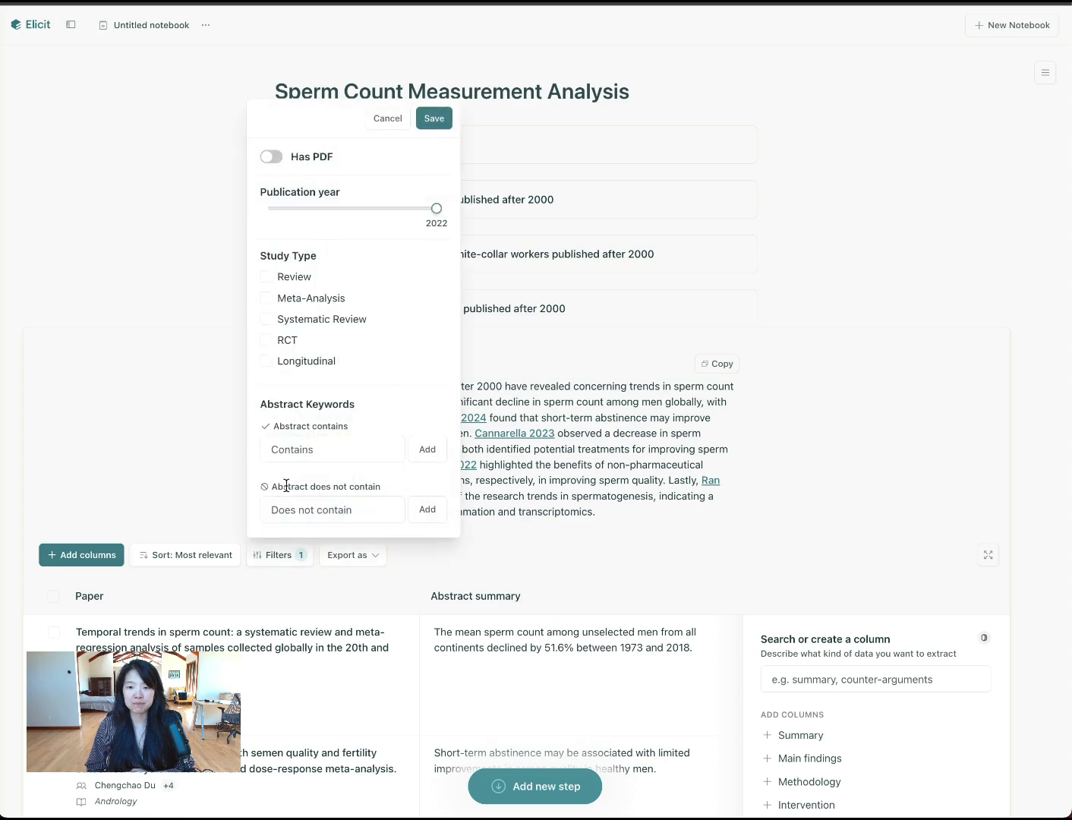
{"action": "left_click", "coordinate": [138, 225]}
{"action": "left_click", "coordinate": [387, 323]}
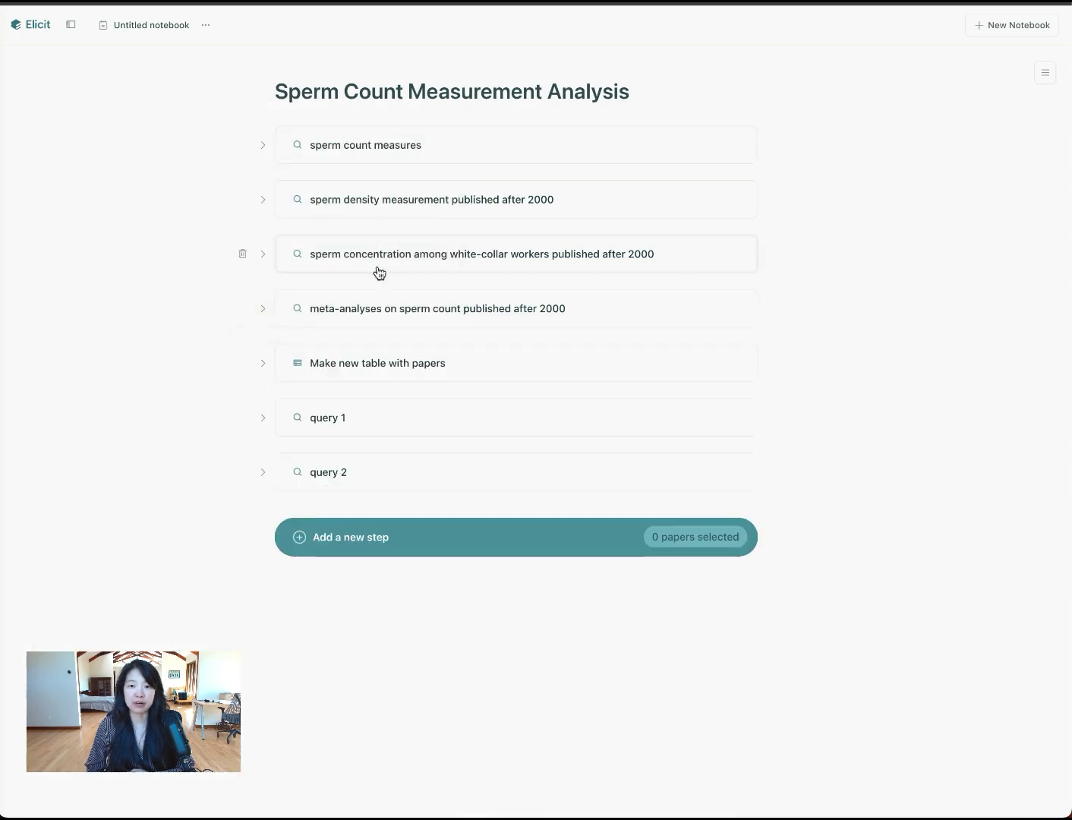